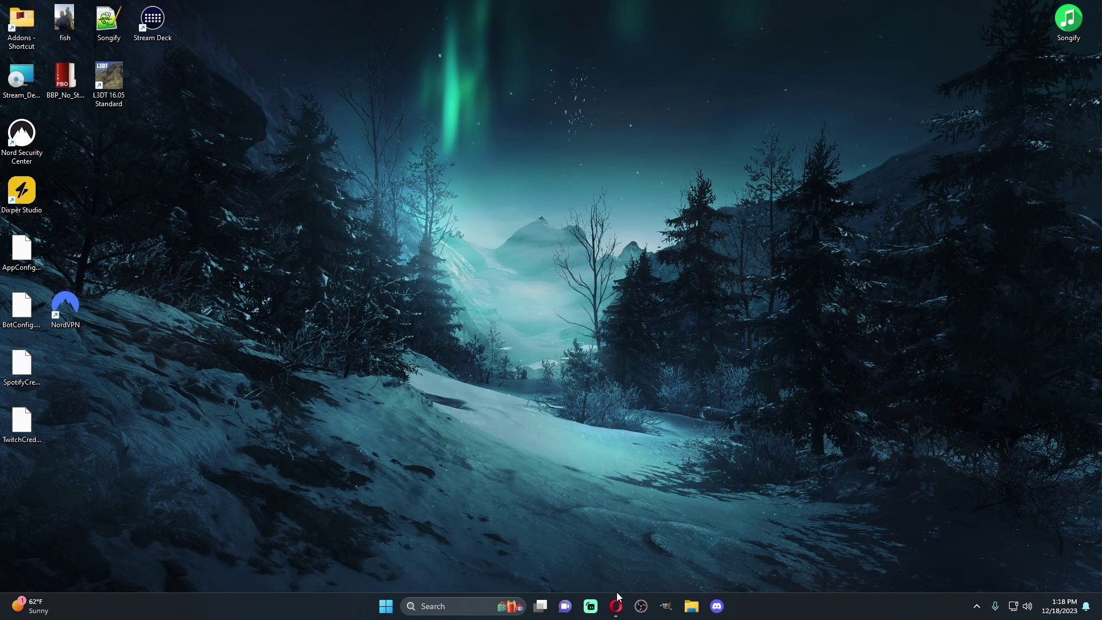
Return to the MWGSM store in Opera and order DayZ from the Current Games list
click(616, 606)
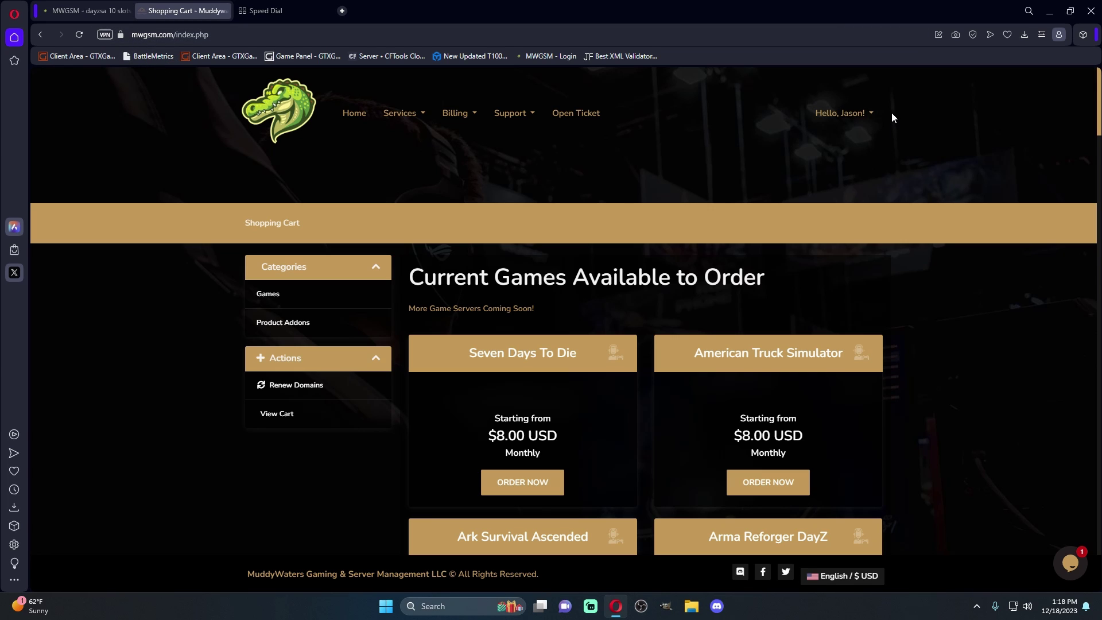
click(397, 113)
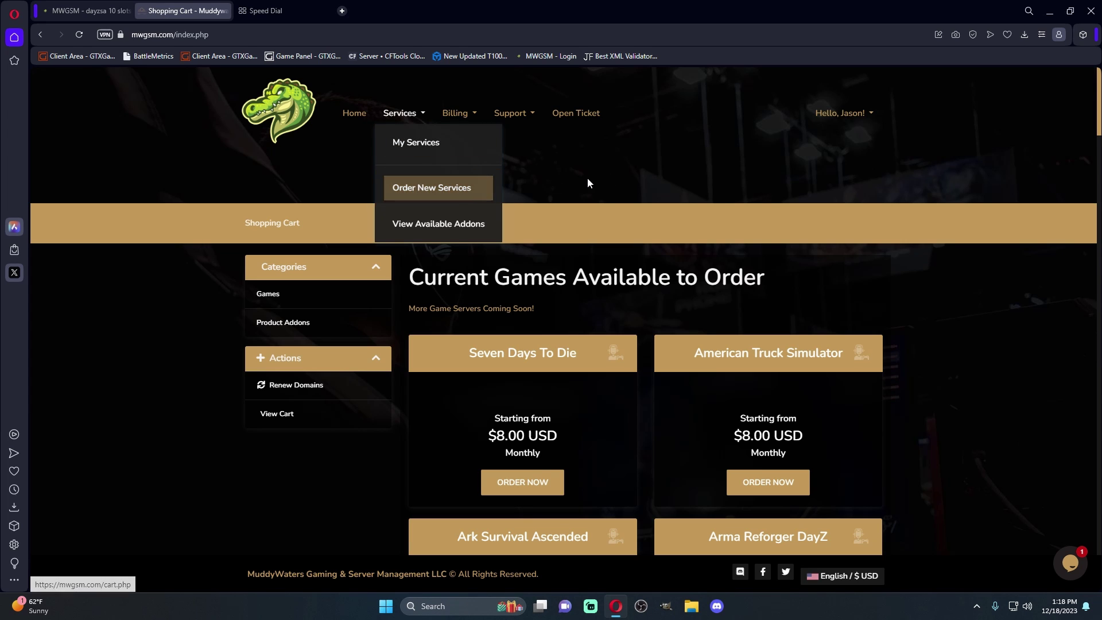
click(624, 171)
scroll(527, 347, down, 3)
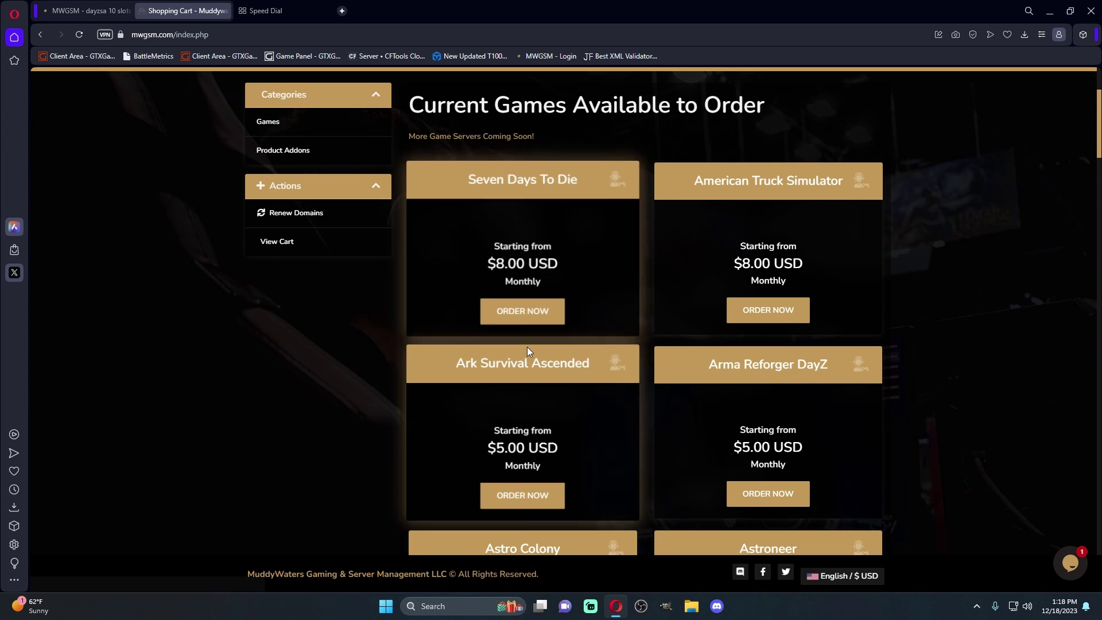
scroll(982, 298, down, 4)
scroll(950, 406, down, 12)
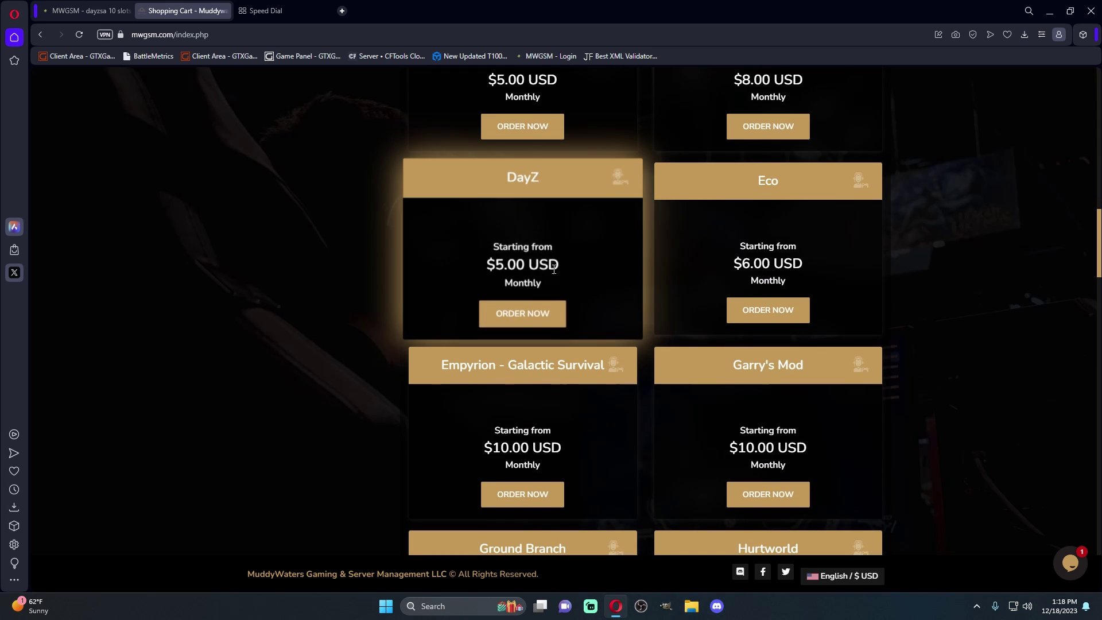
click(528, 320)
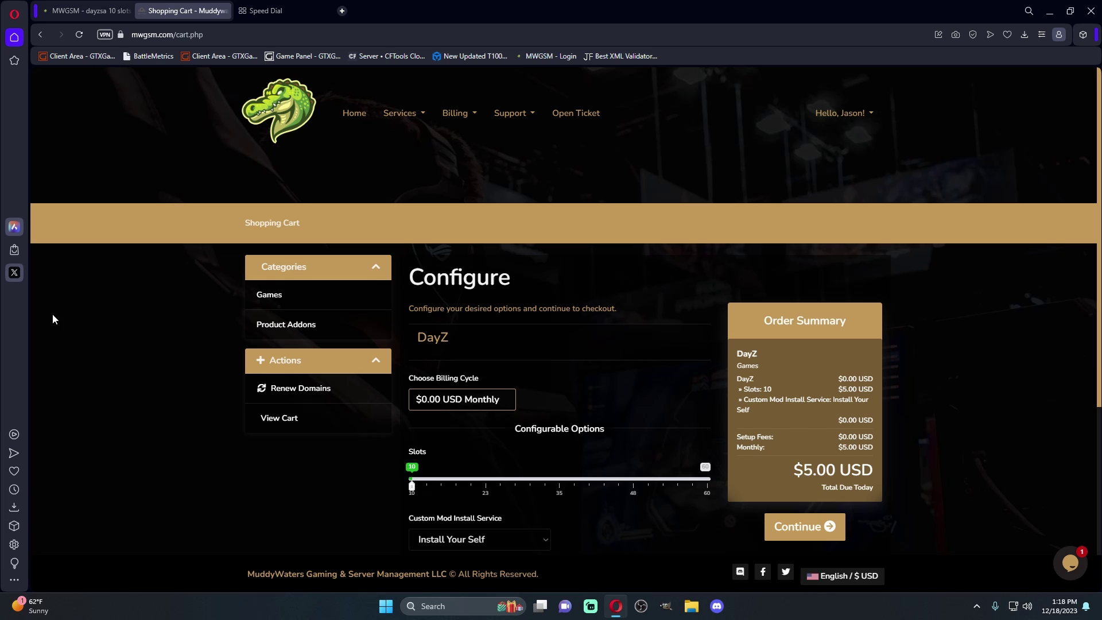
Raise the DayZ order to 60 slots, for a $30.00 USD monthly total
scroll(162, 269, down, 1)
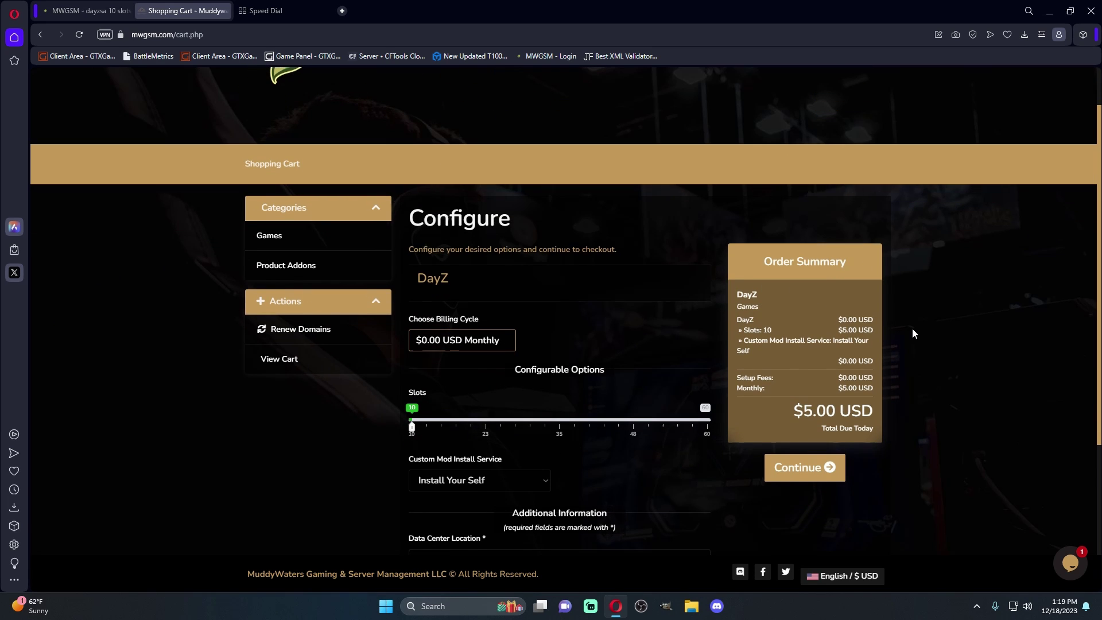
scroll(911, 328, down, 1)
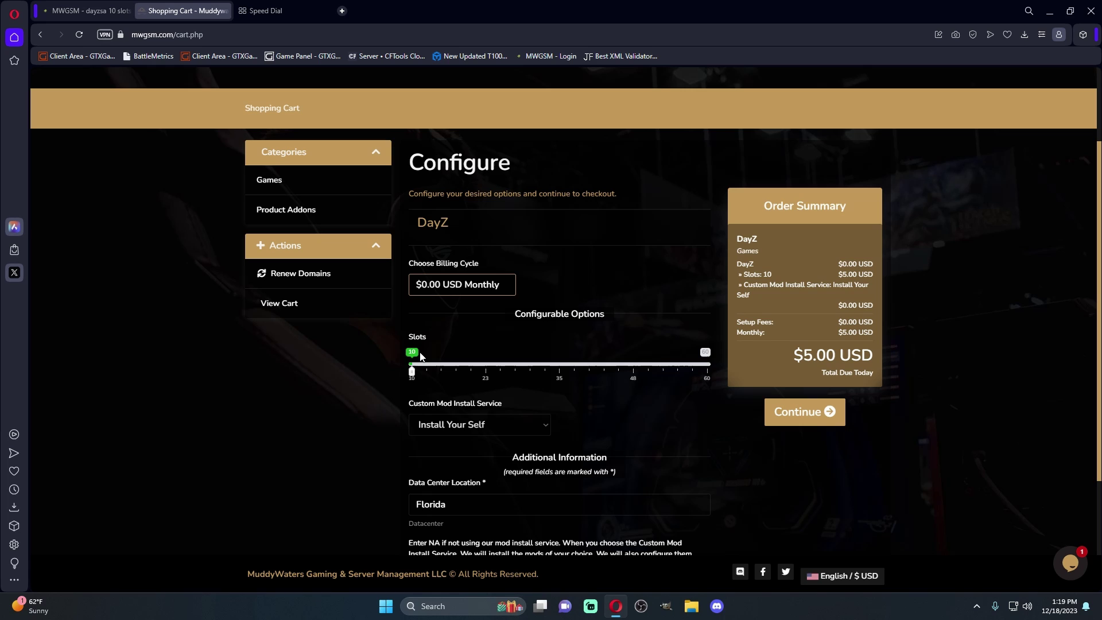
drag(415, 371, 712, 372)
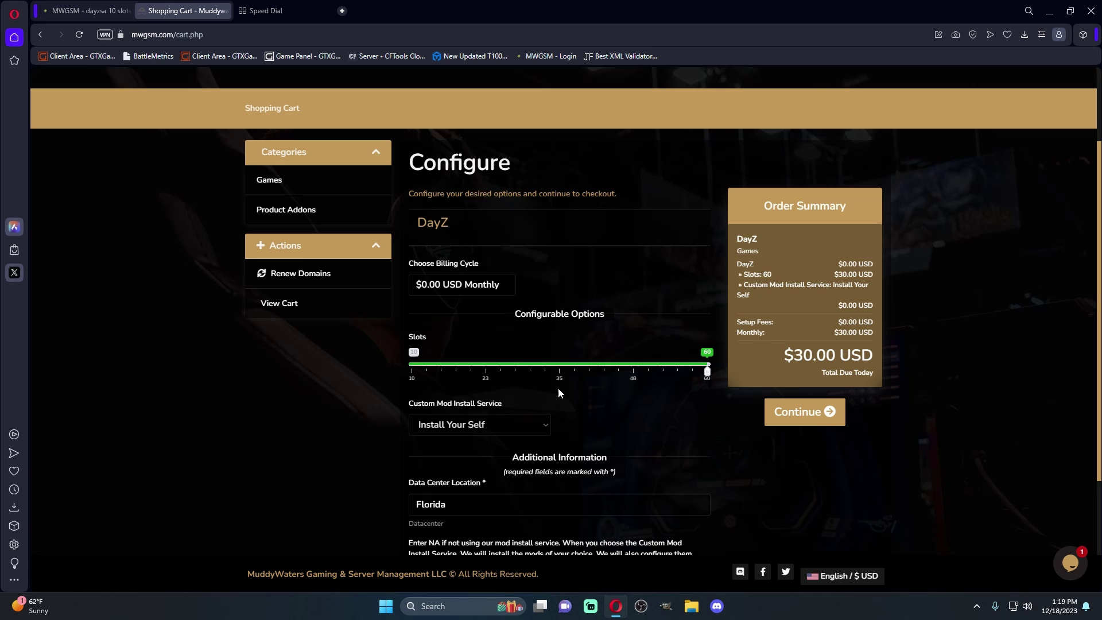
scroll(558, 388, down, 1)
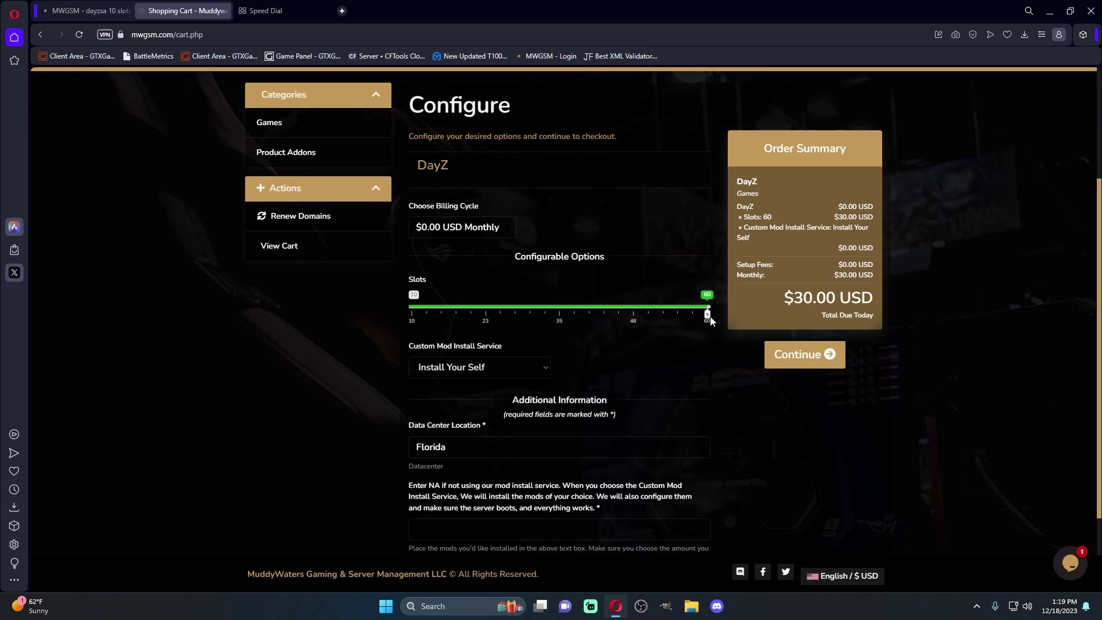
mouse_move(709, 314)
mouse_down()
mouse_move(559, 314)
mouse_move(709, 315)
mouse_up()
scroll(511, 238, down, 1)
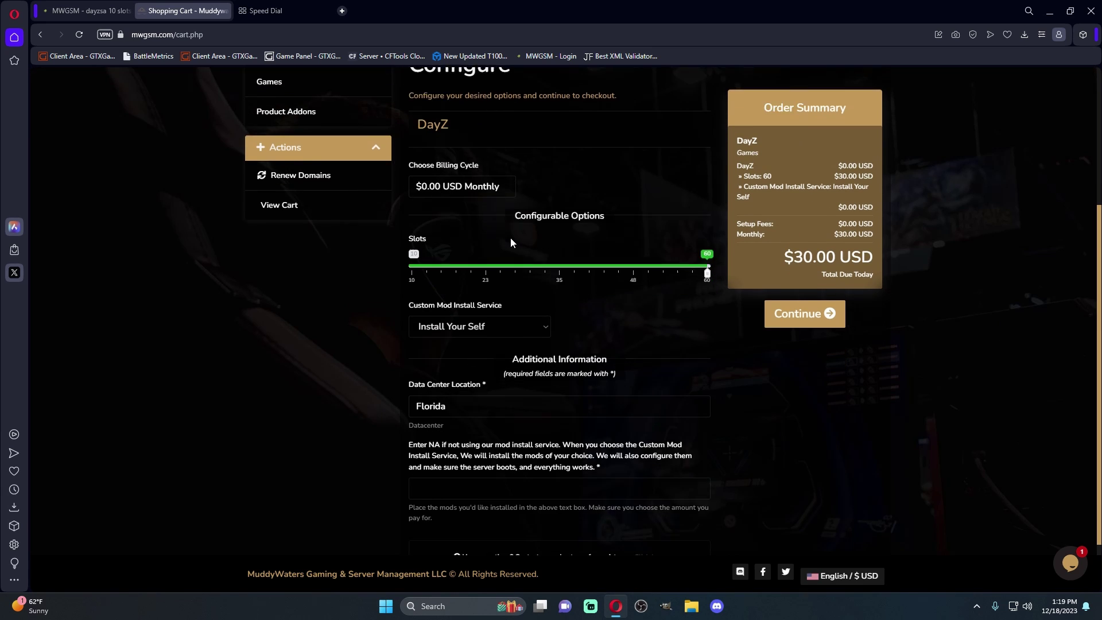
scroll(511, 237, down, 2)
click(543, 260)
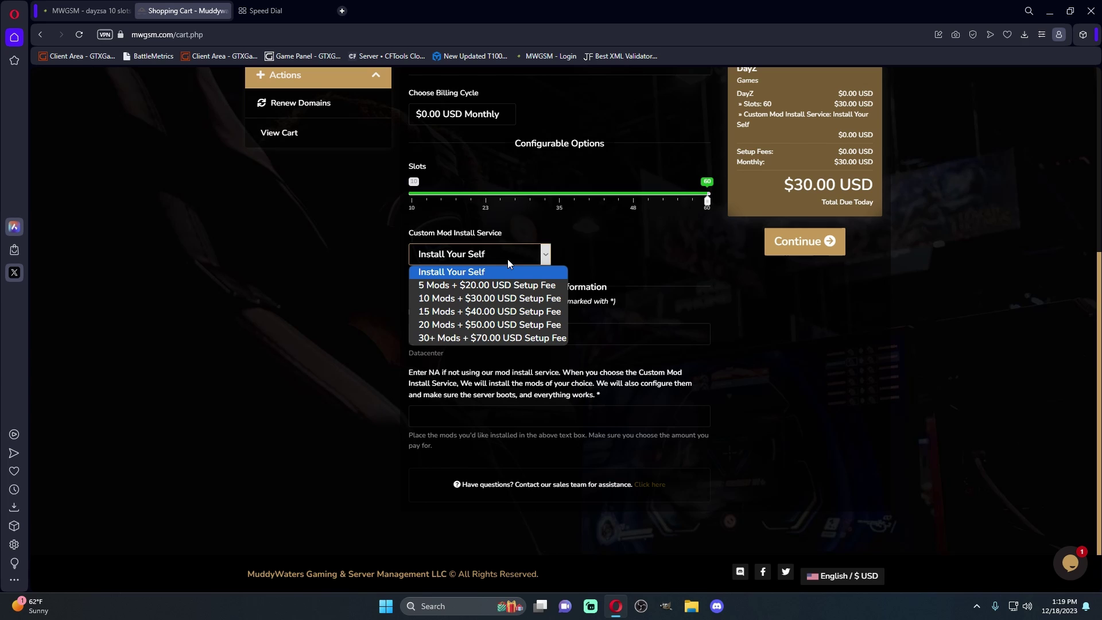
click(322, 228)
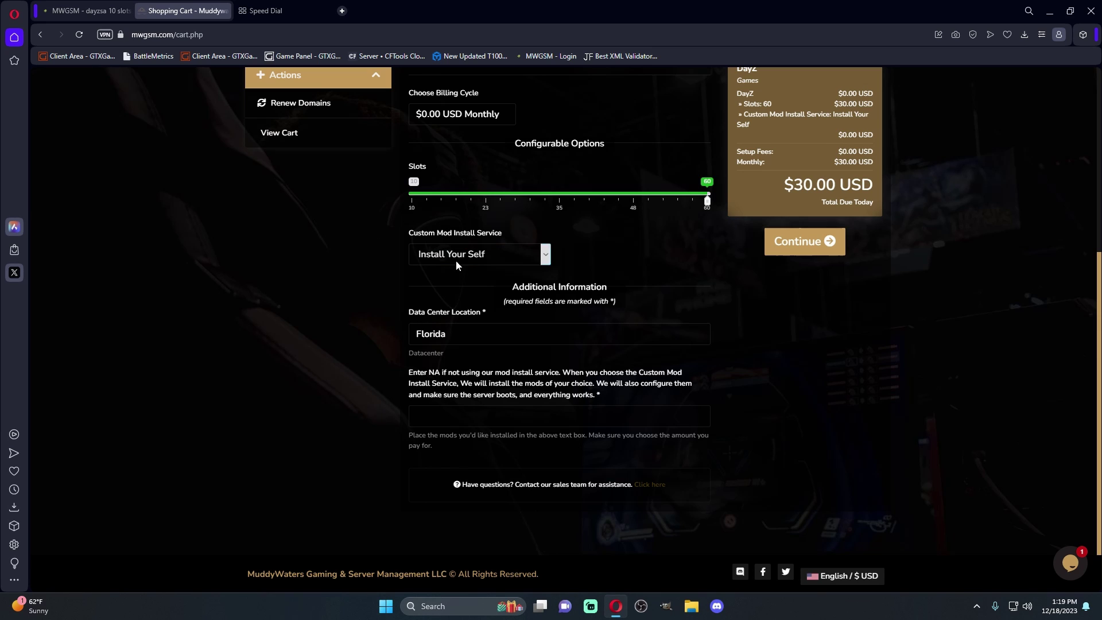
click(542, 250)
click(490, 285)
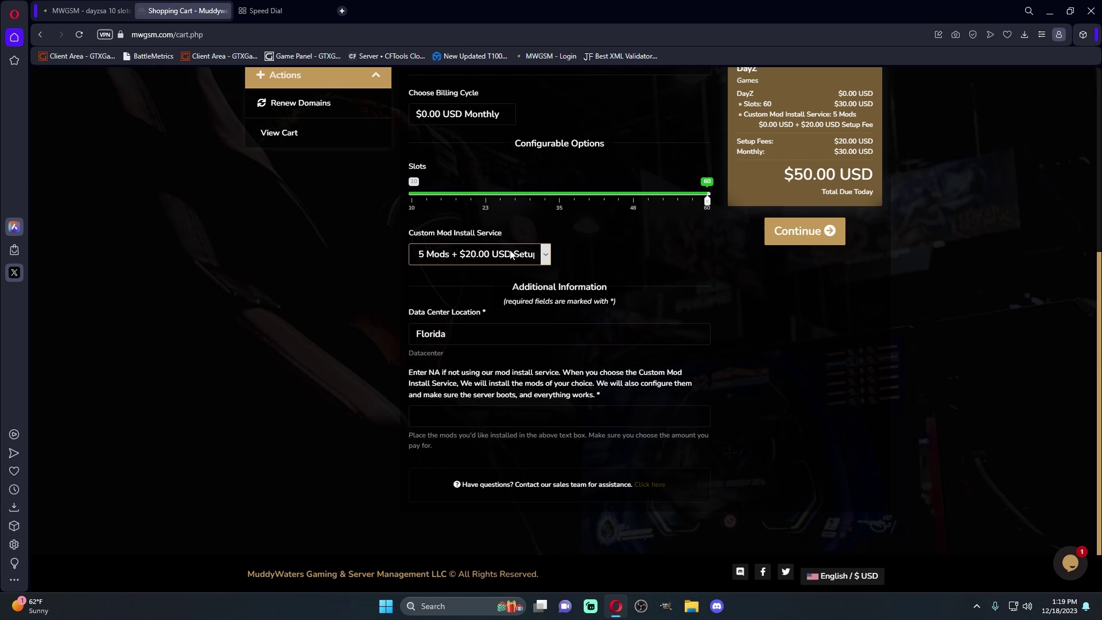
click(546, 254)
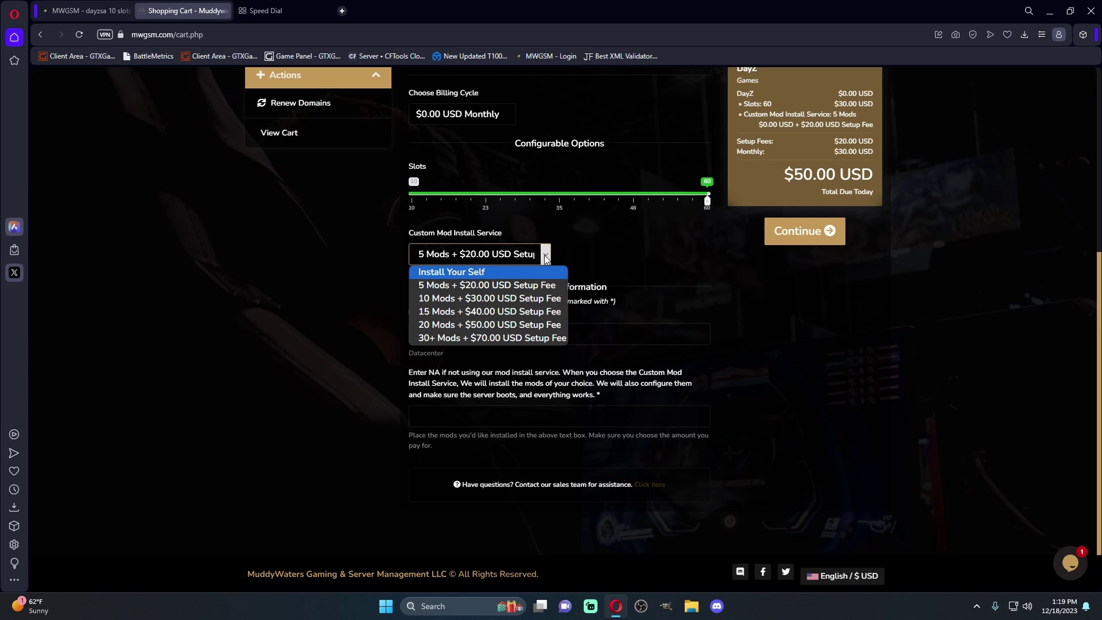
click(505, 272)
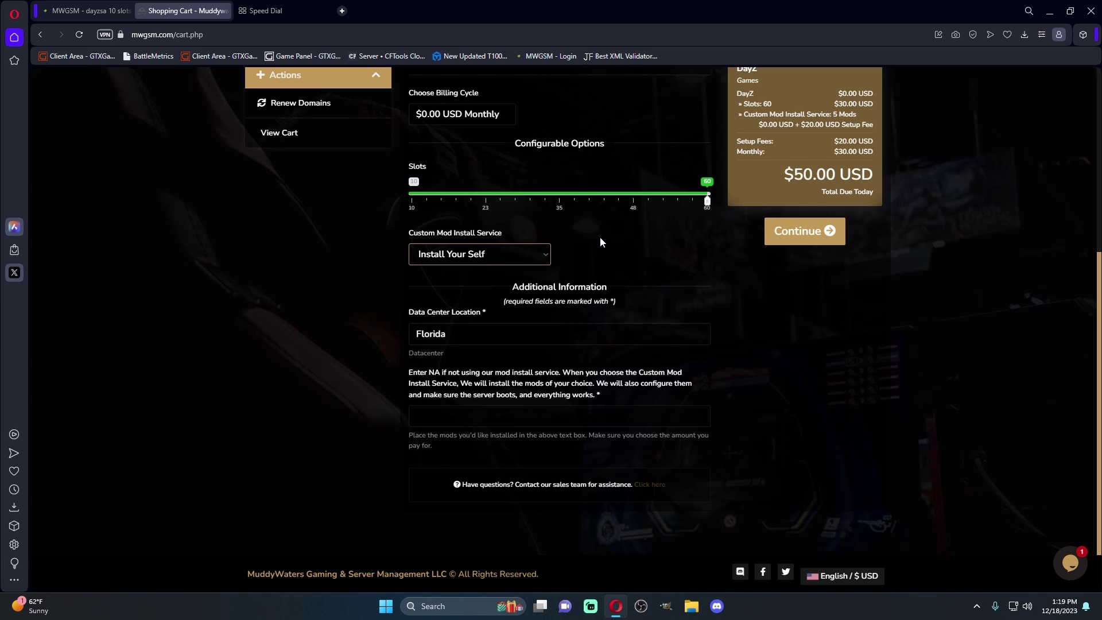
Clear the mods box and try the 5 Mods custom install service
click(431, 411)
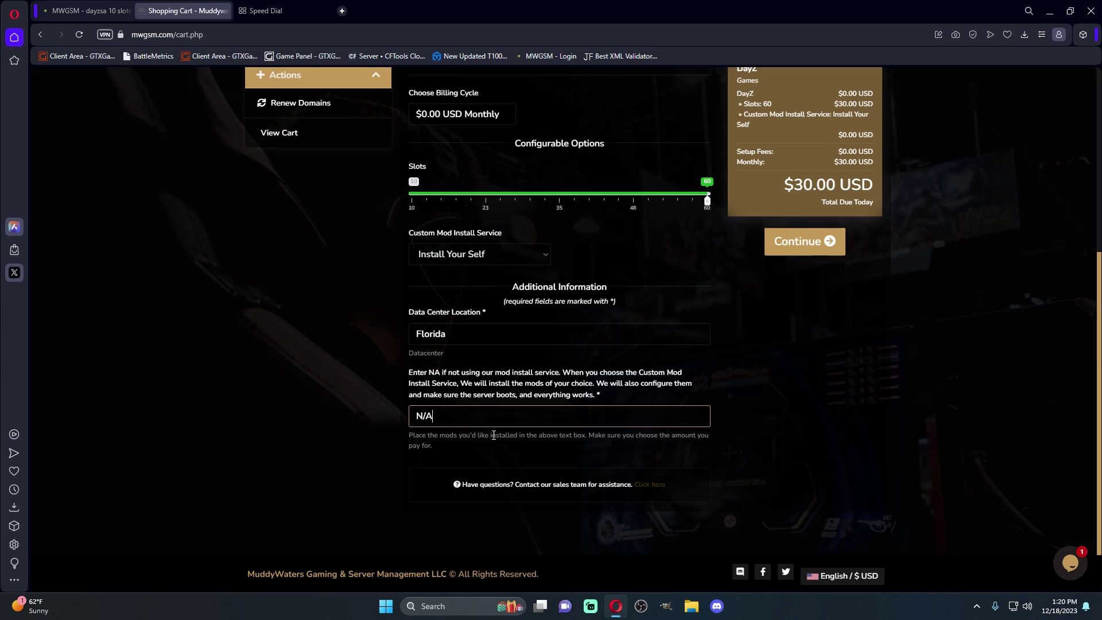
drag(474, 424, 350, 413)
key(BackSpace)
click(541, 254)
click(463, 287)
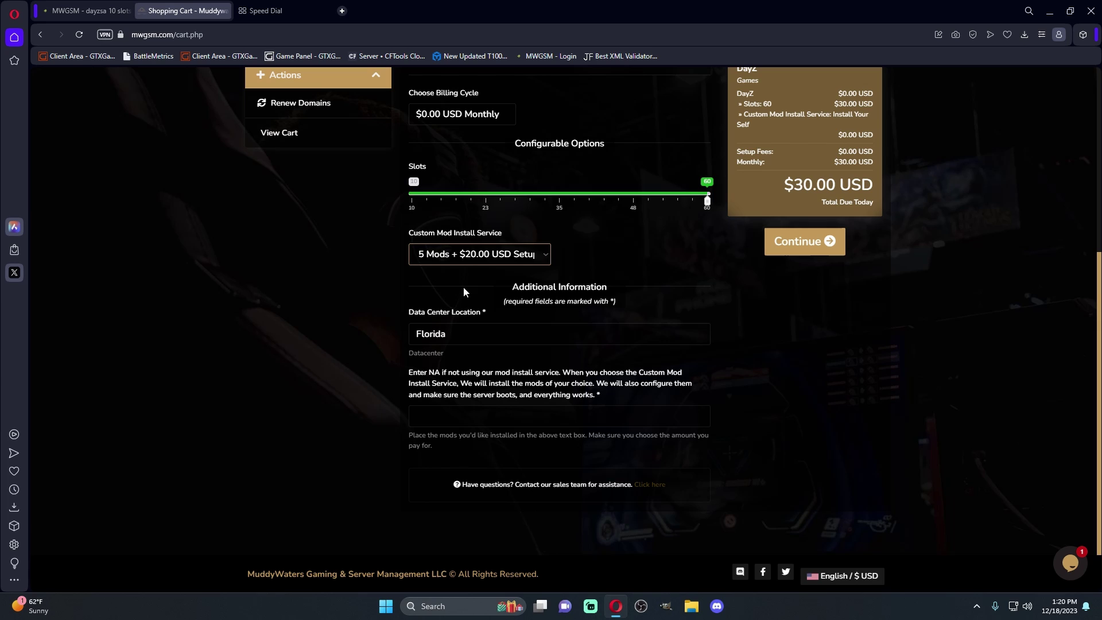
click(422, 411)
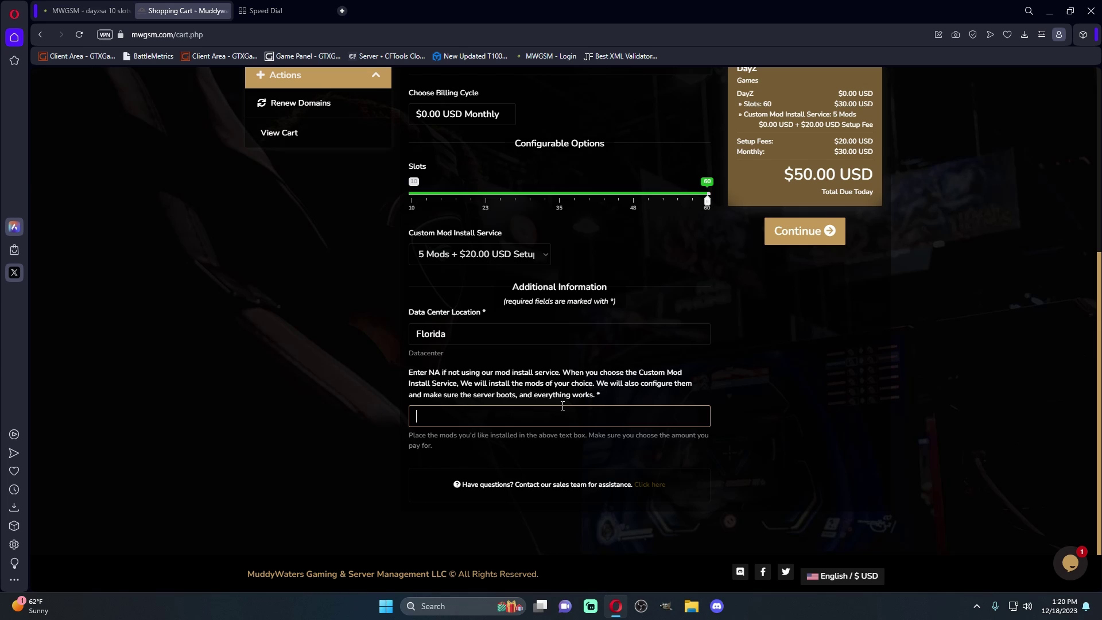
Revert to Install Your Self and continue the $30.00 USD DayZ order to checkout
click(543, 257)
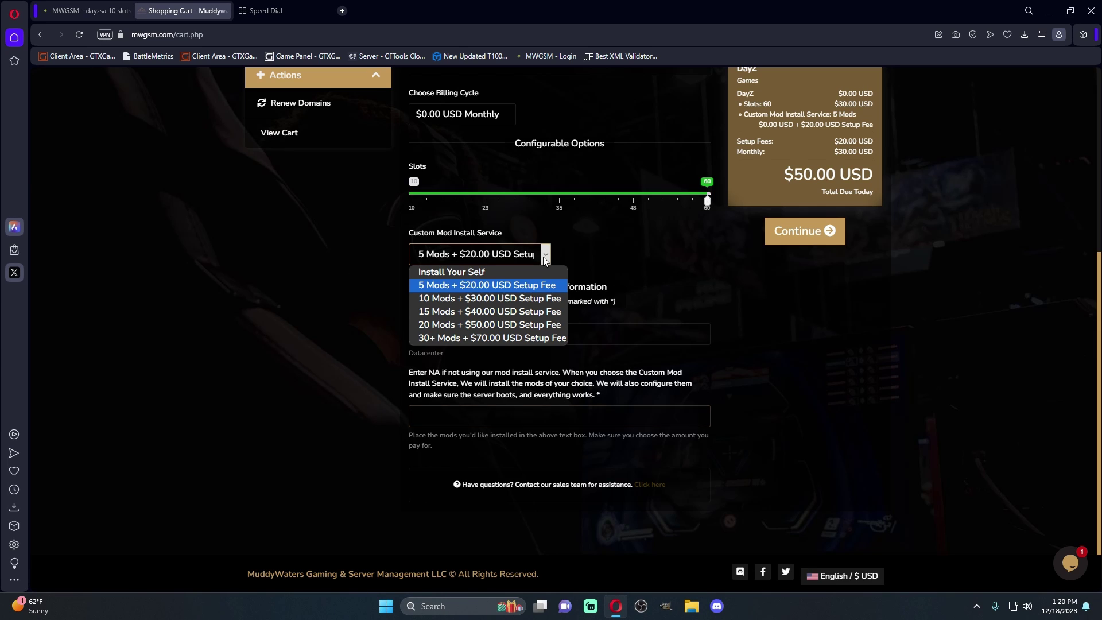
click(507, 268)
click(443, 417)
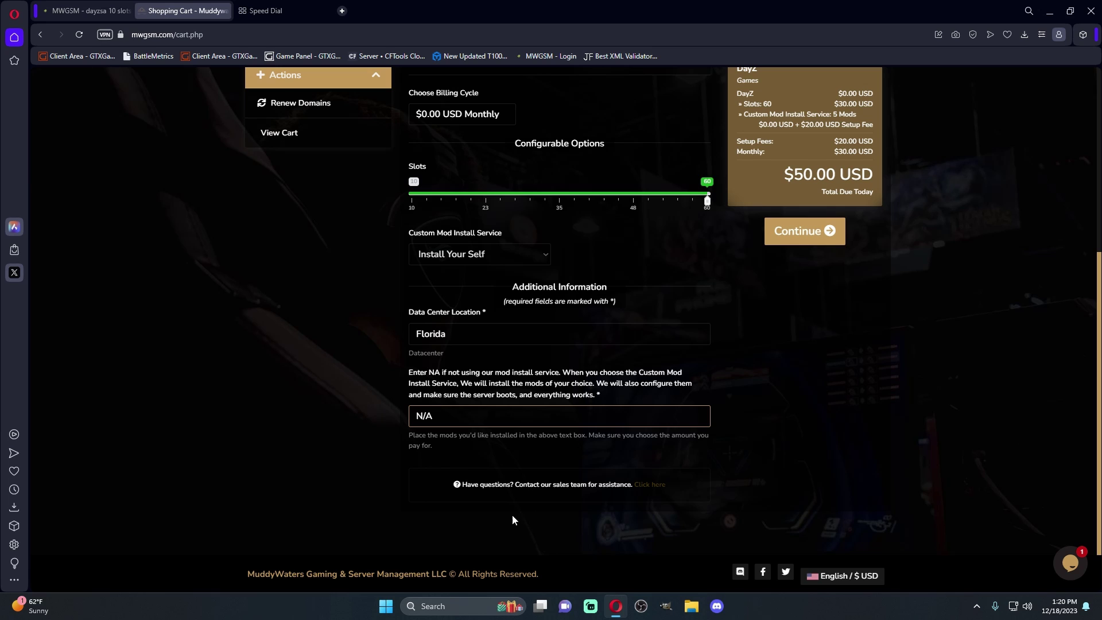
click(802, 230)
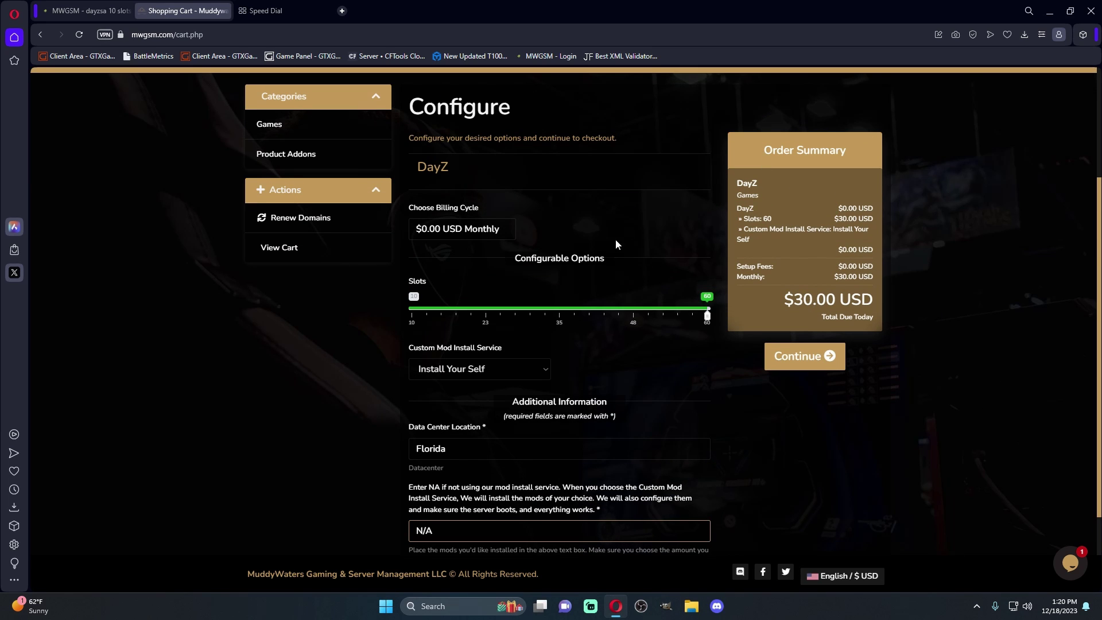
scroll(615, 246, down, 1)
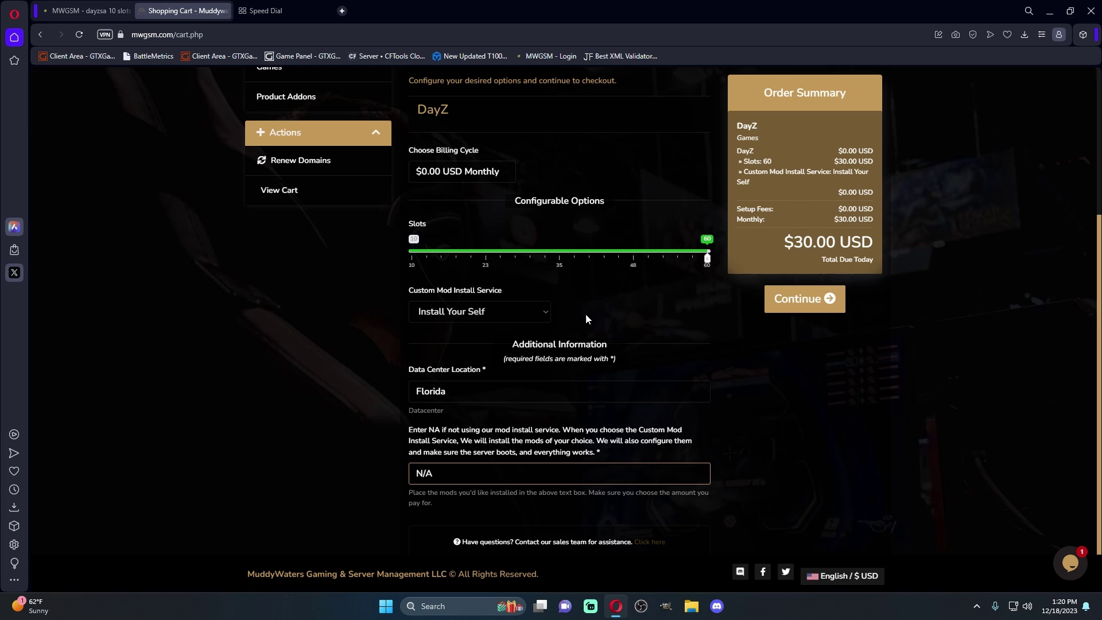
scroll(586, 319, down, 1)
Complete checkout and open My Services, which lists three active DayZ servers
click(808, 241)
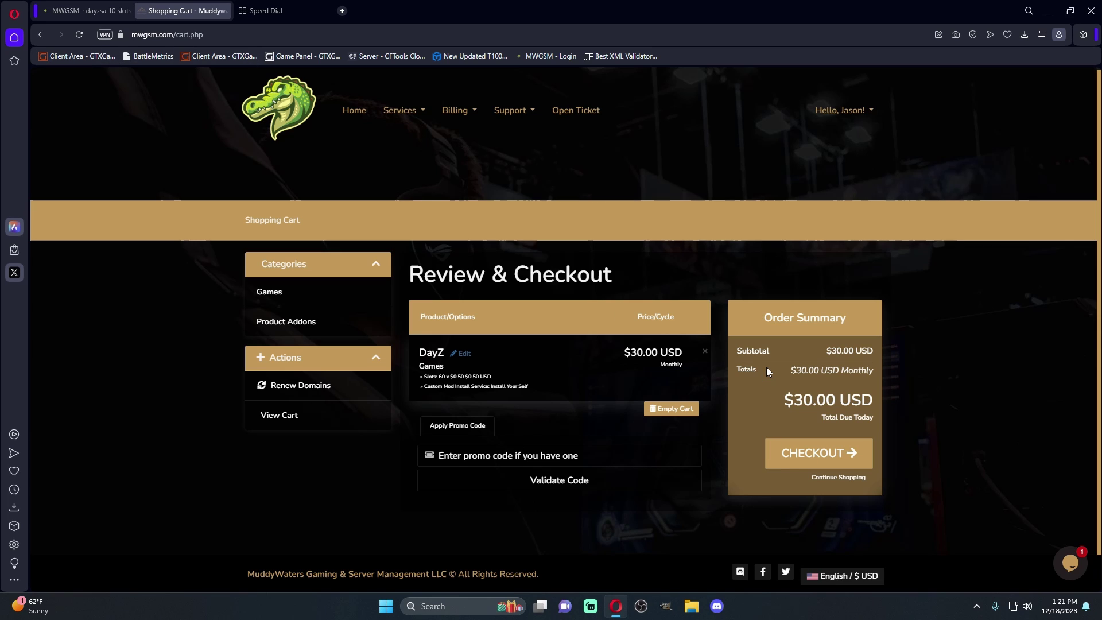
click(412, 118)
click(414, 138)
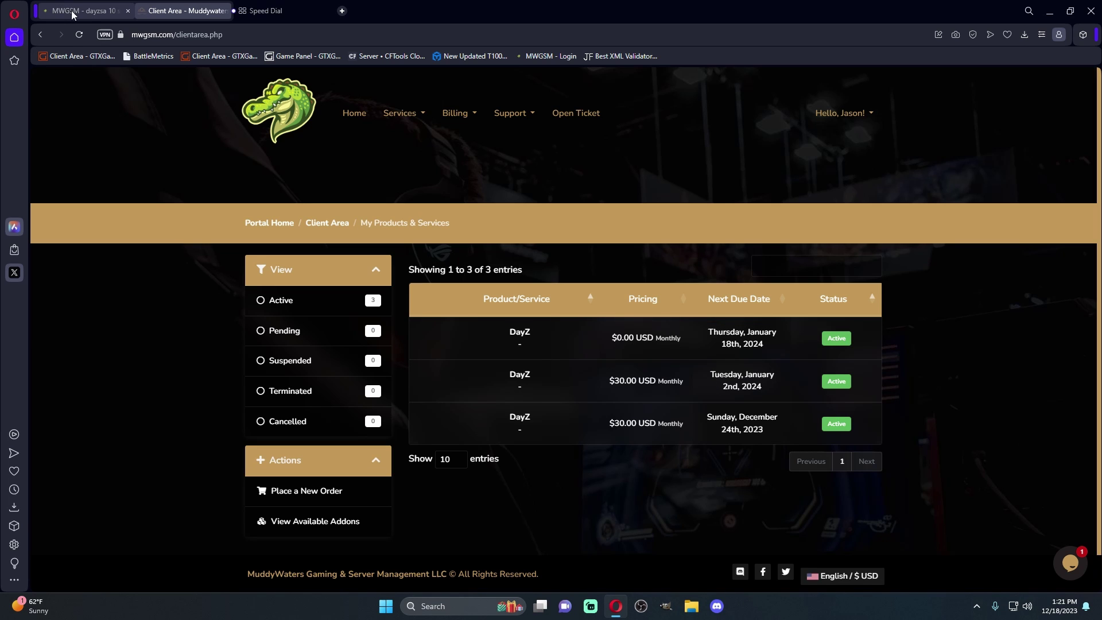
click(92, 11)
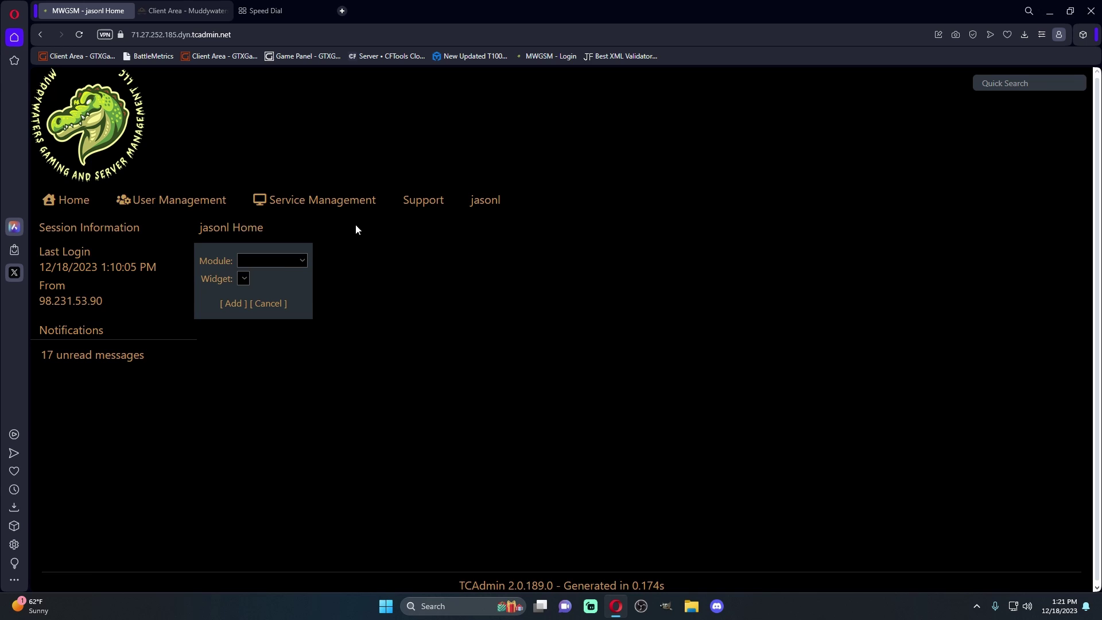
mouse_move(327, 207)
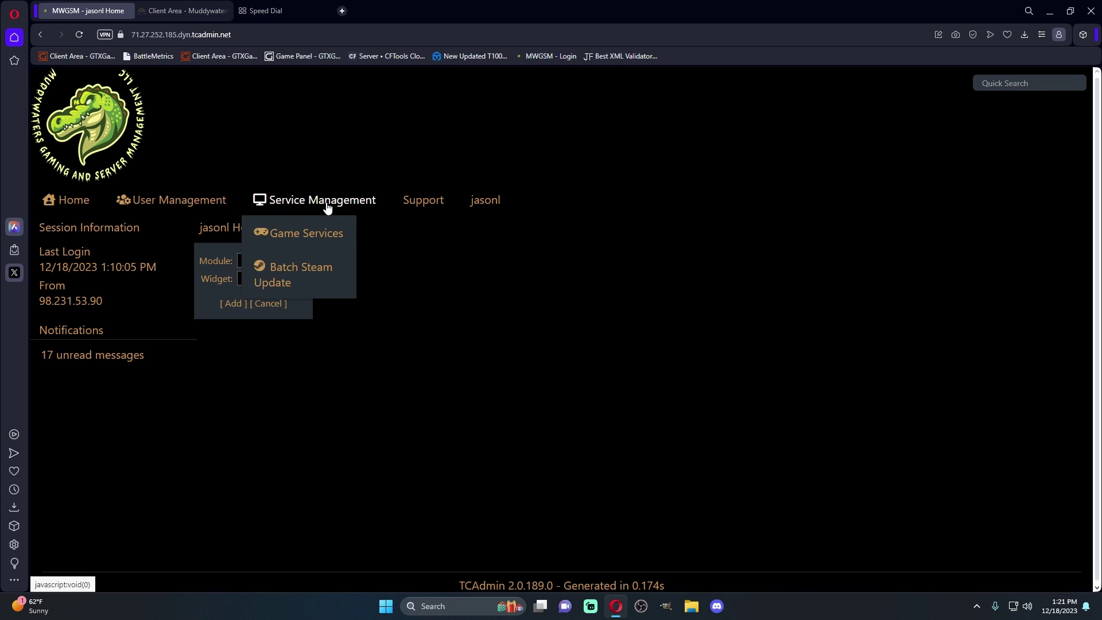
click(287, 234)
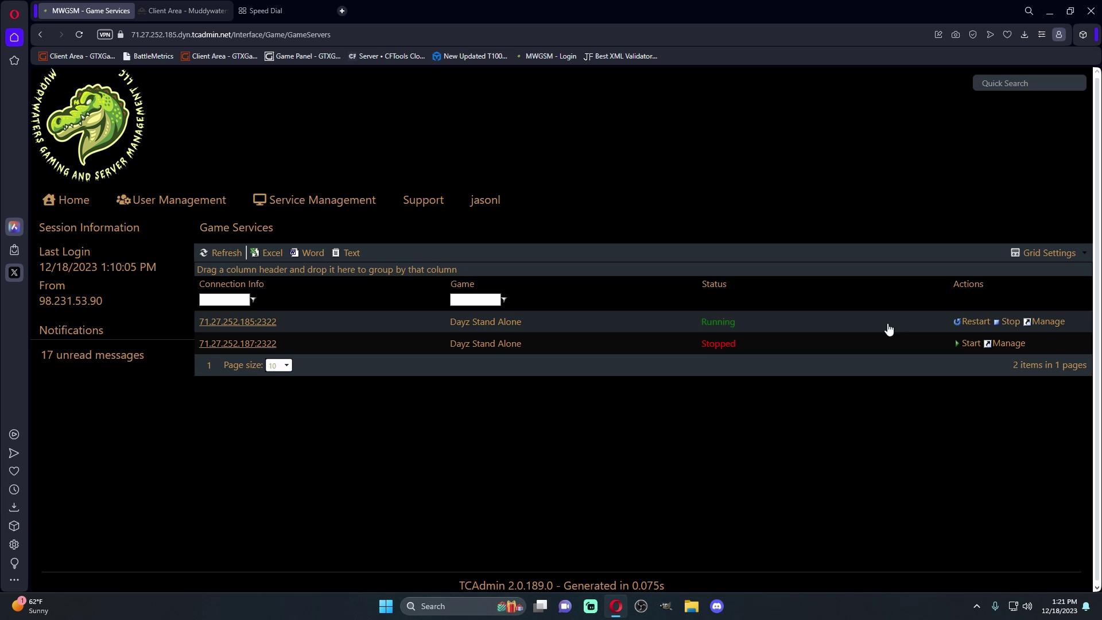
click(236, 344)
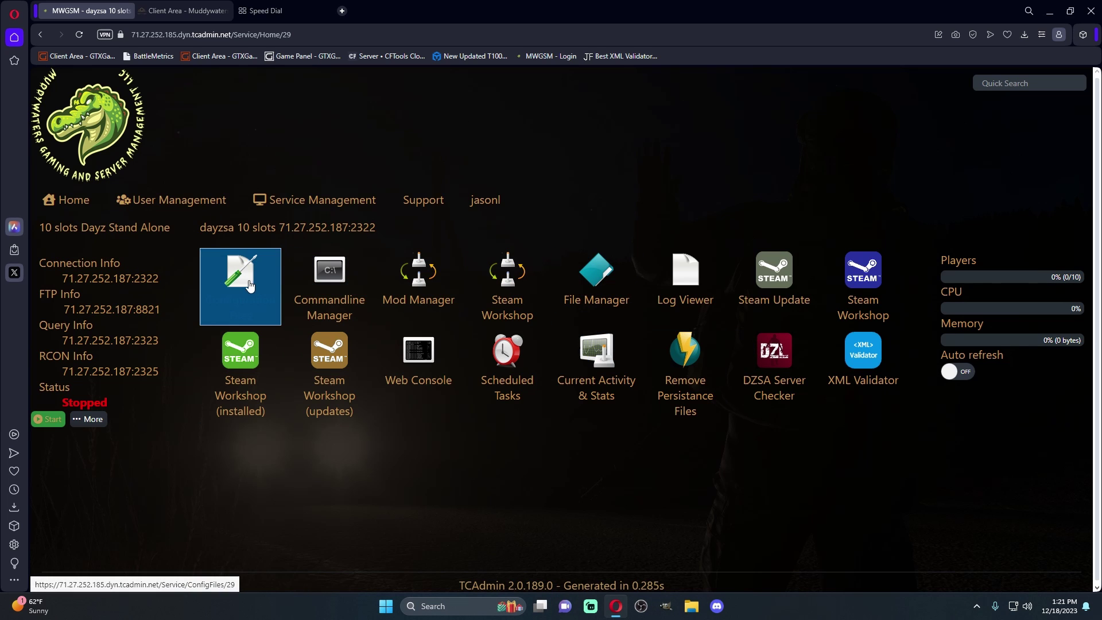
Look through serverDZ.cfg in the Text Editor and close it without saving changes
click(250, 285)
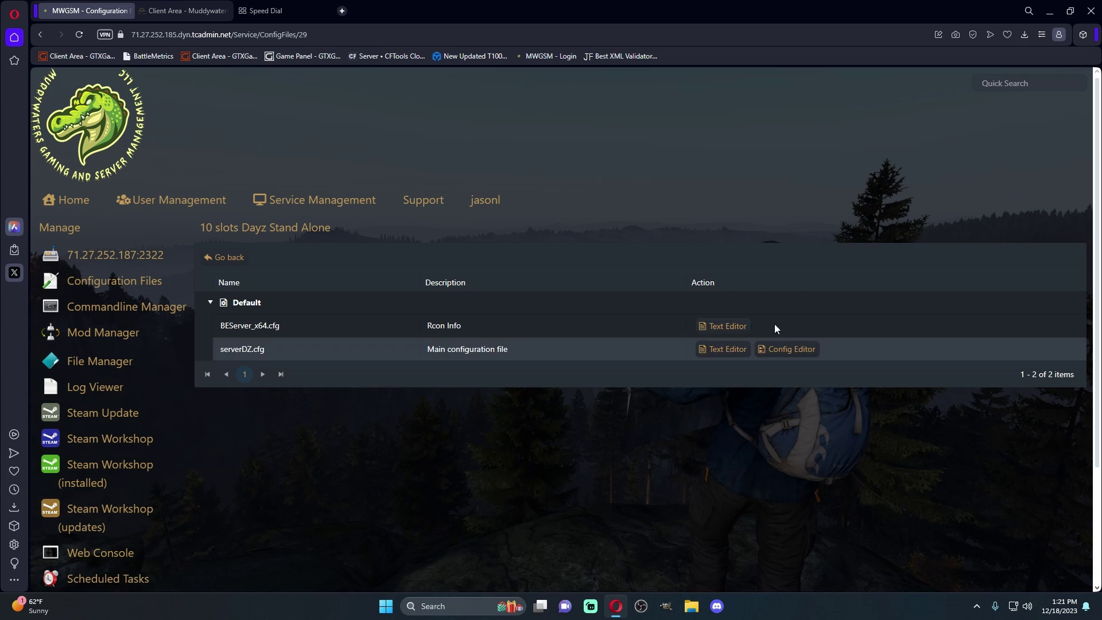
click(724, 348)
scroll(389, 218, down, 1)
scroll(389, 218, down, 5)
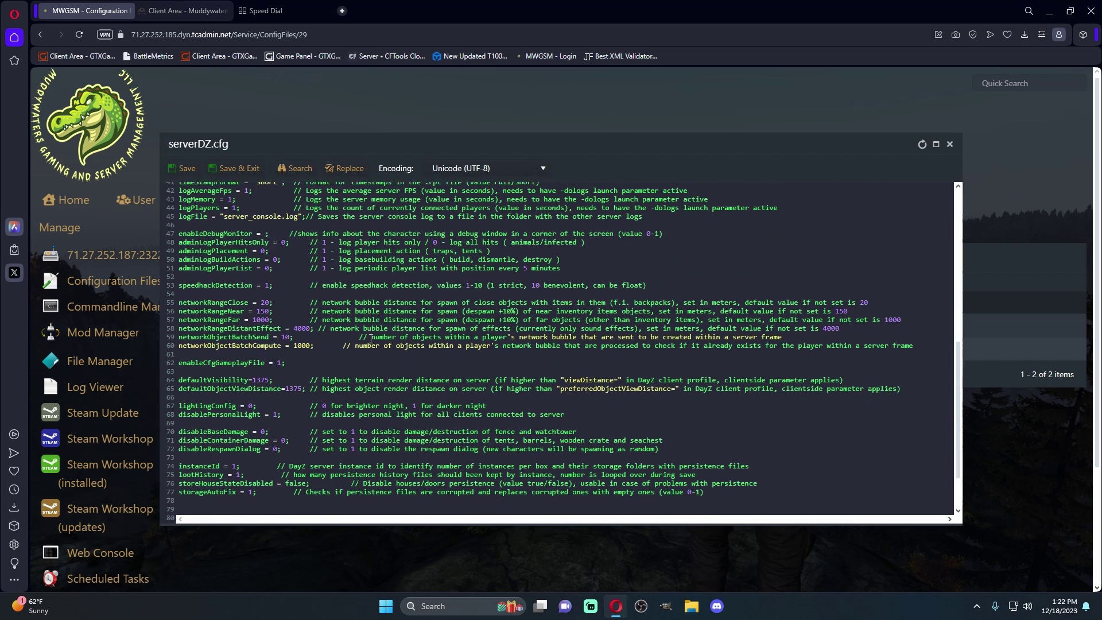
scroll(368, 253, up, 6)
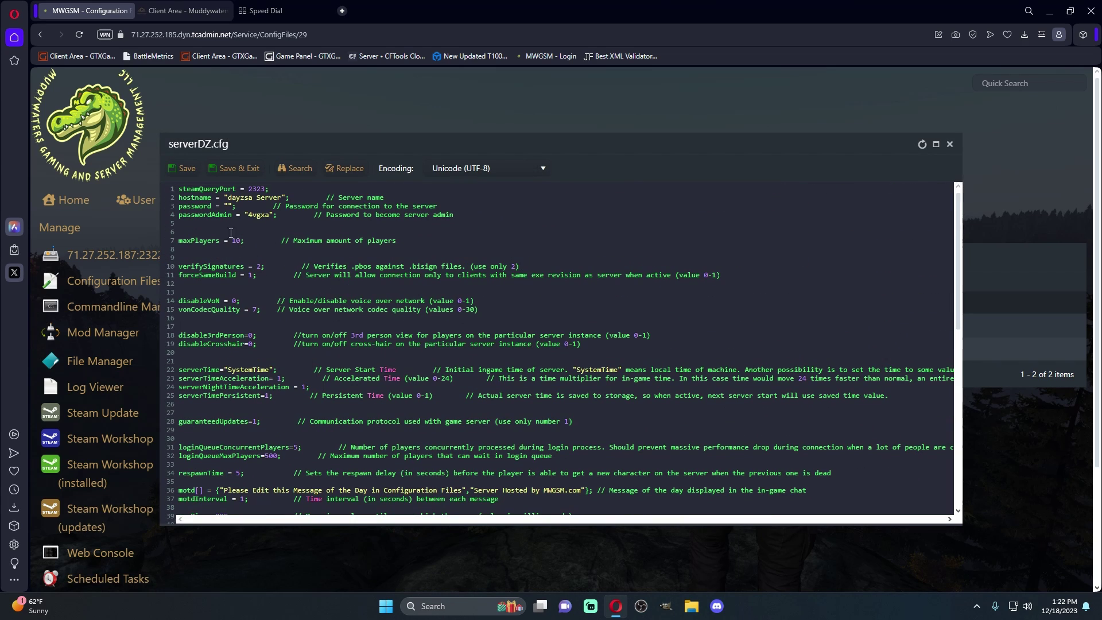
scroll(248, 196, down, 2)
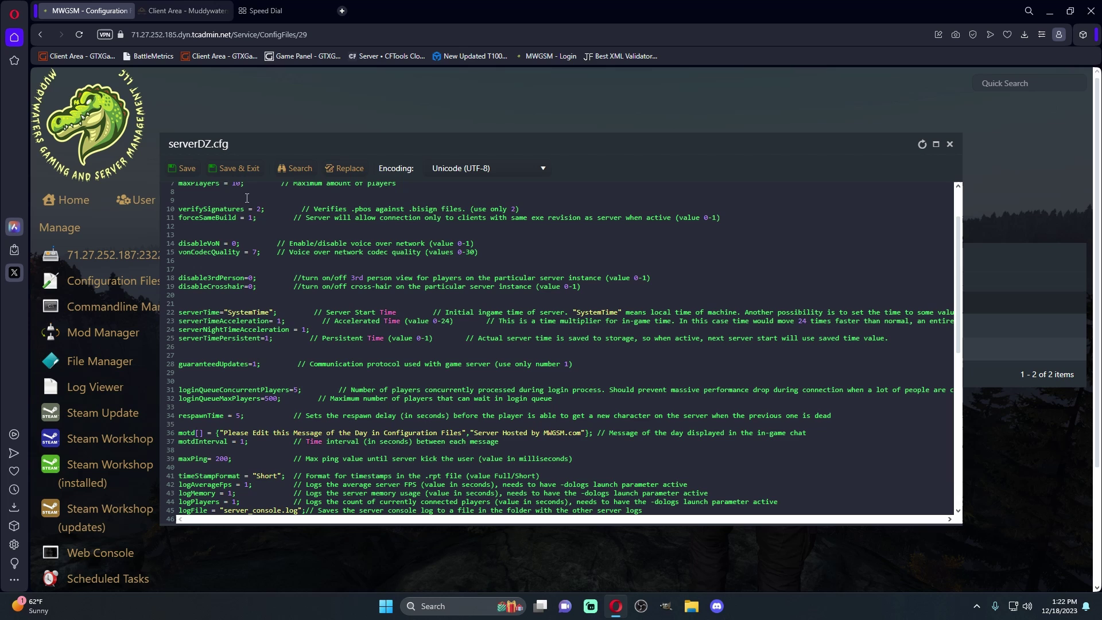
scroll(252, 354, down, 3)
scroll(264, 339, up, 3)
scroll(259, 296, up, 1)
scroll(287, 356, down, 7)
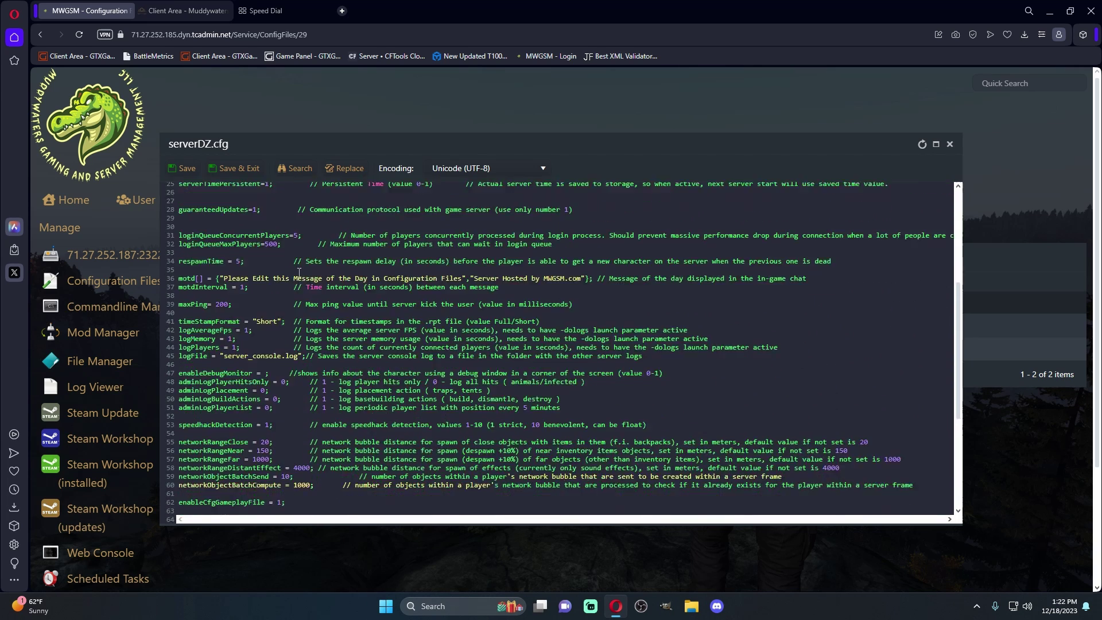
scroll(309, 410, up, 8)
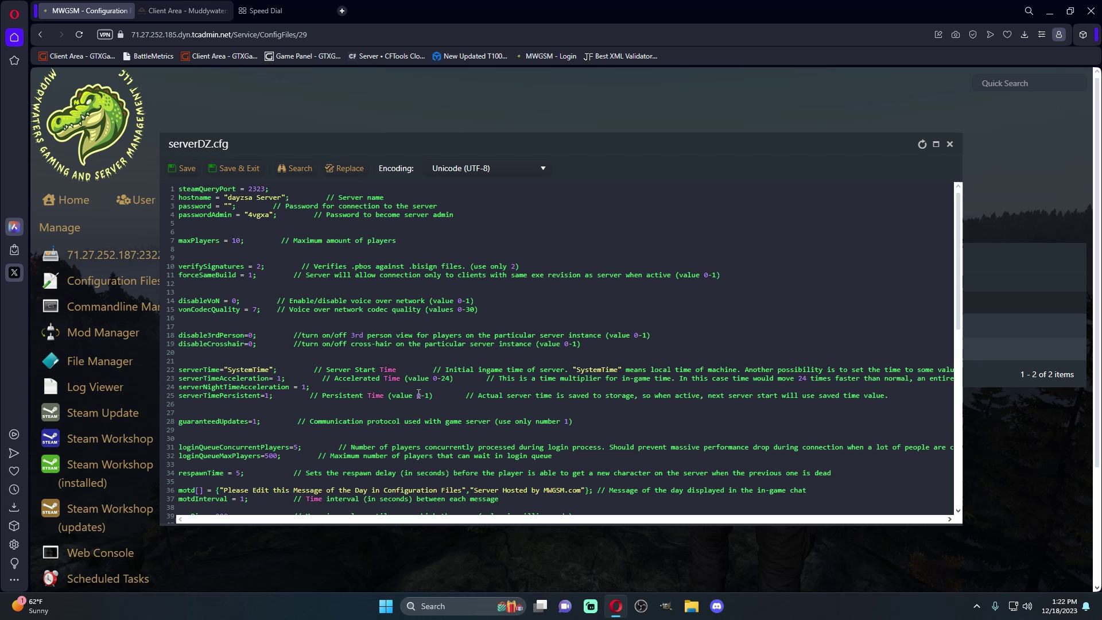
click(950, 144)
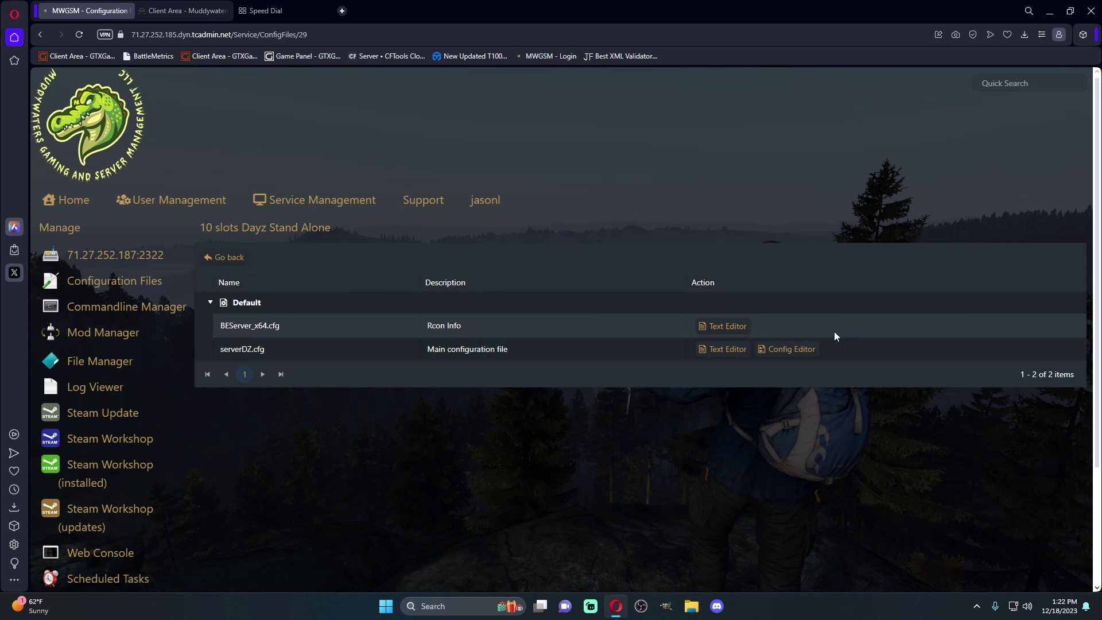
In File Manager, expand mpmissions to see chernarusplus and enoch, then view the instance folder
mouse_move(356, 210)
click(98, 361)
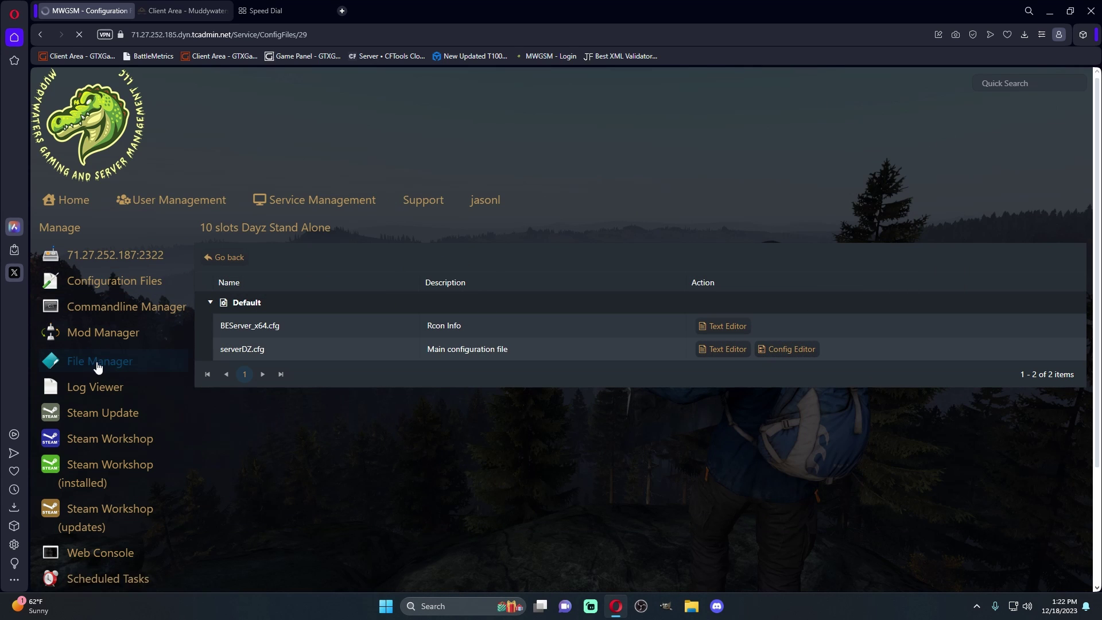
scroll(528, 327, down, 1)
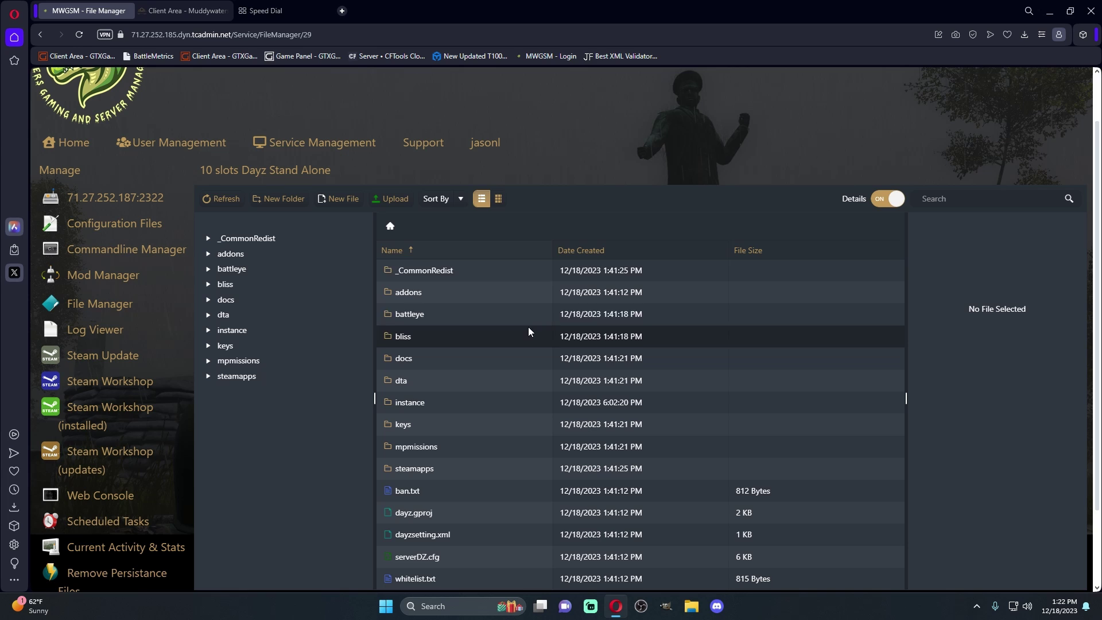
scroll(566, 517, down, 2)
scroll(253, 283, up, 1)
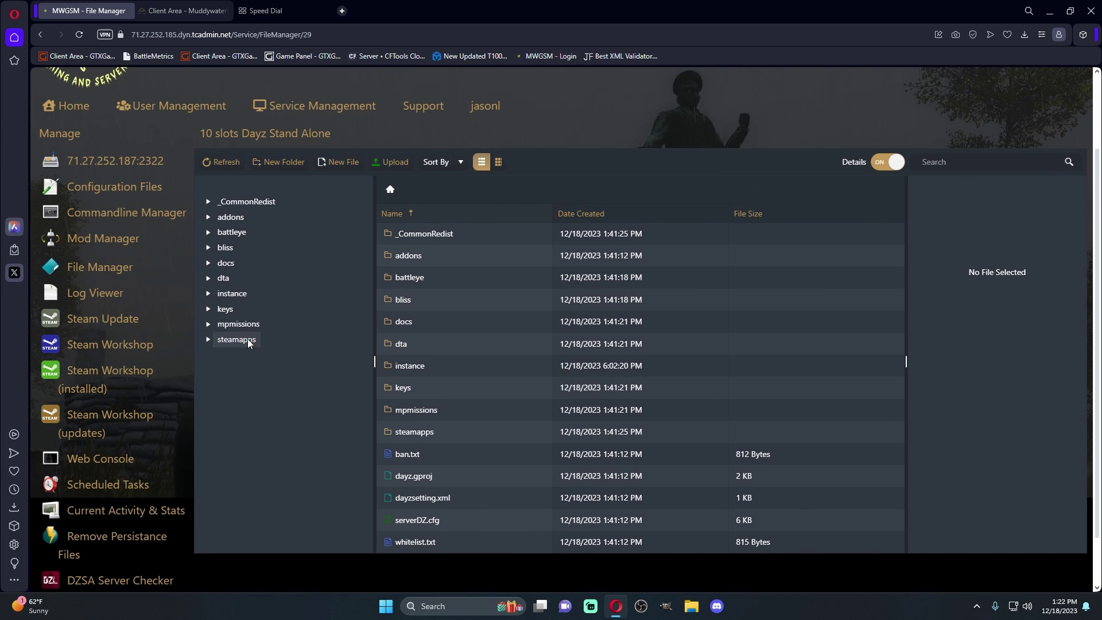
click(240, 323)
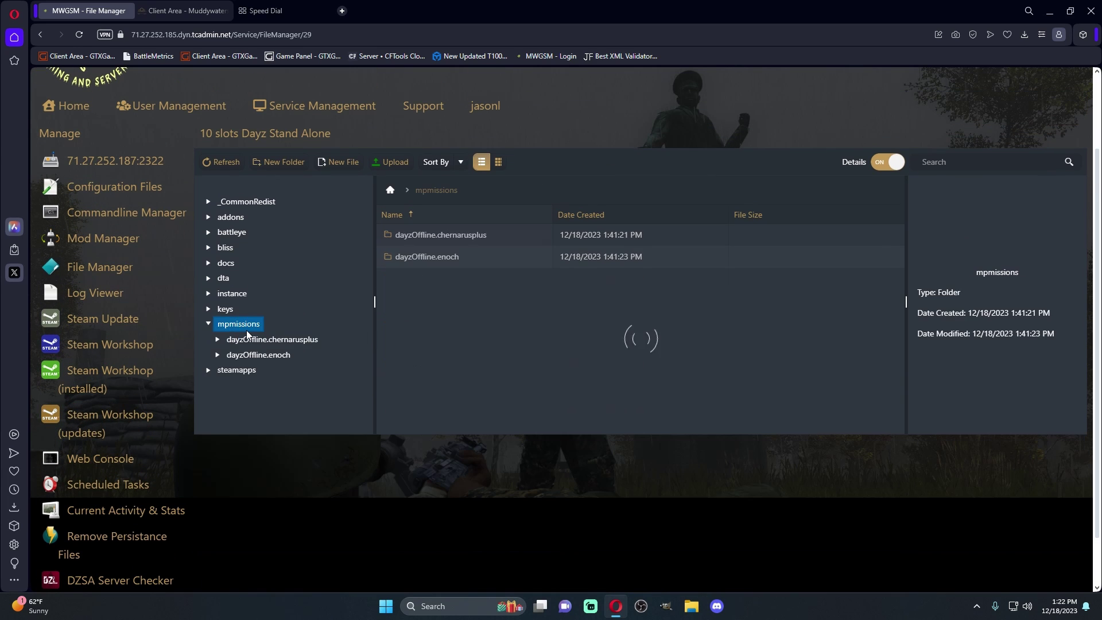
click(231, 293)
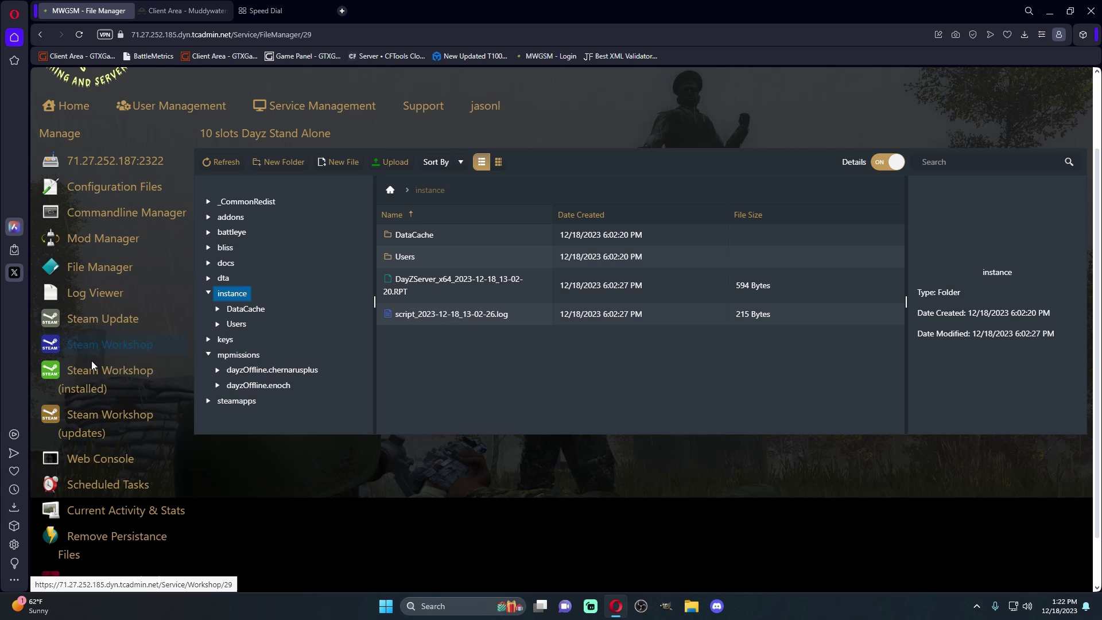
Search the Steam Workshop for VPP and install VPPAdminTools
click(108, 345)
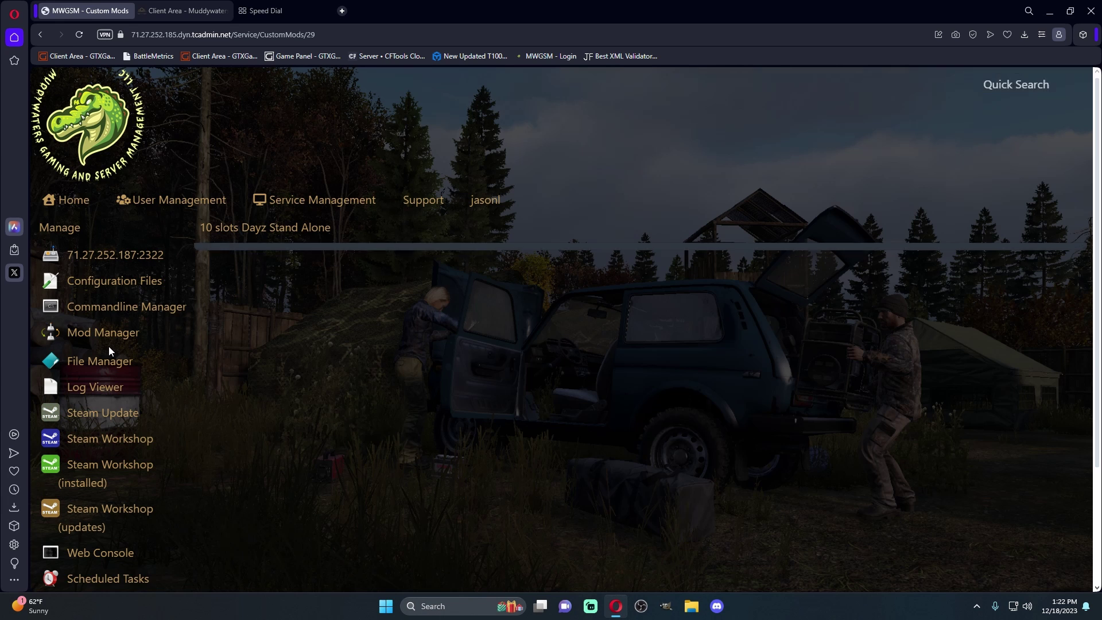
click(736, 265)
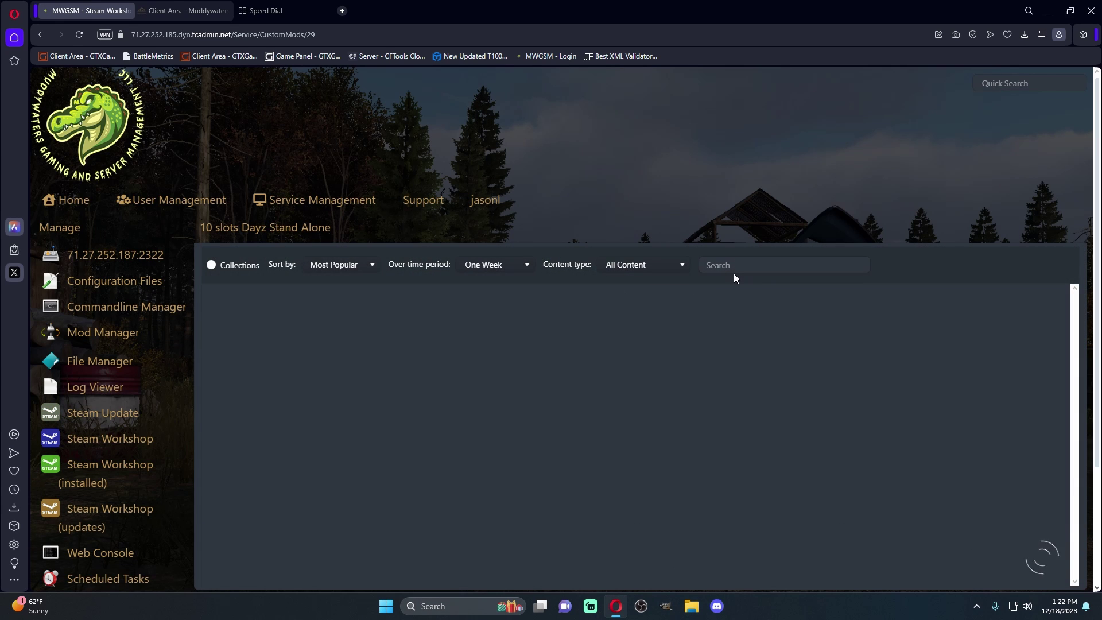
text(VPPadmin)
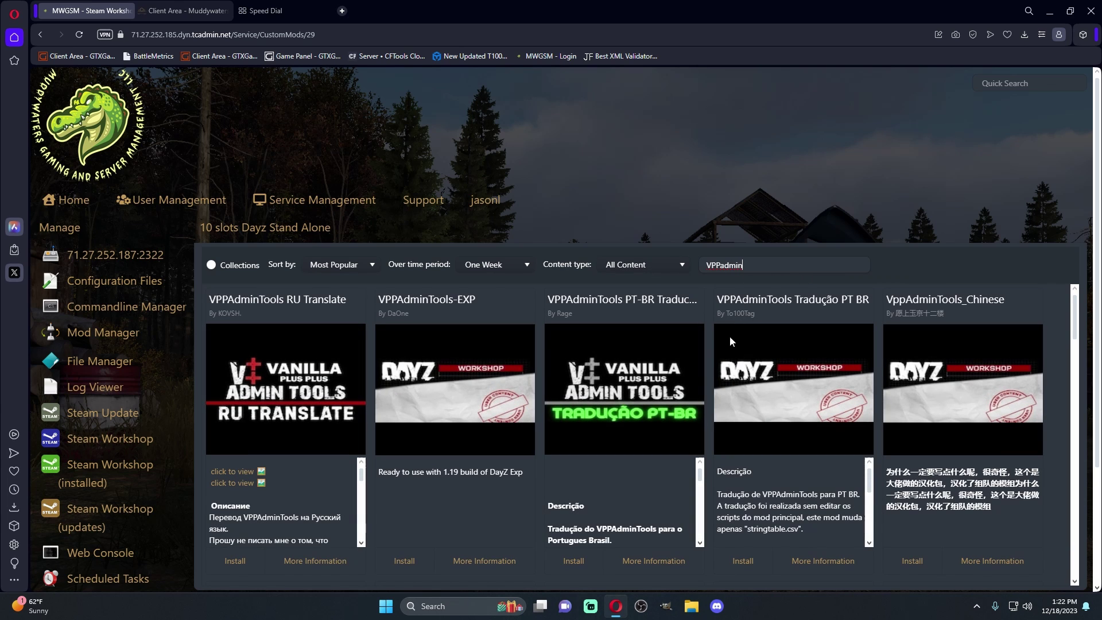
scroll(357, 332, down, 4)
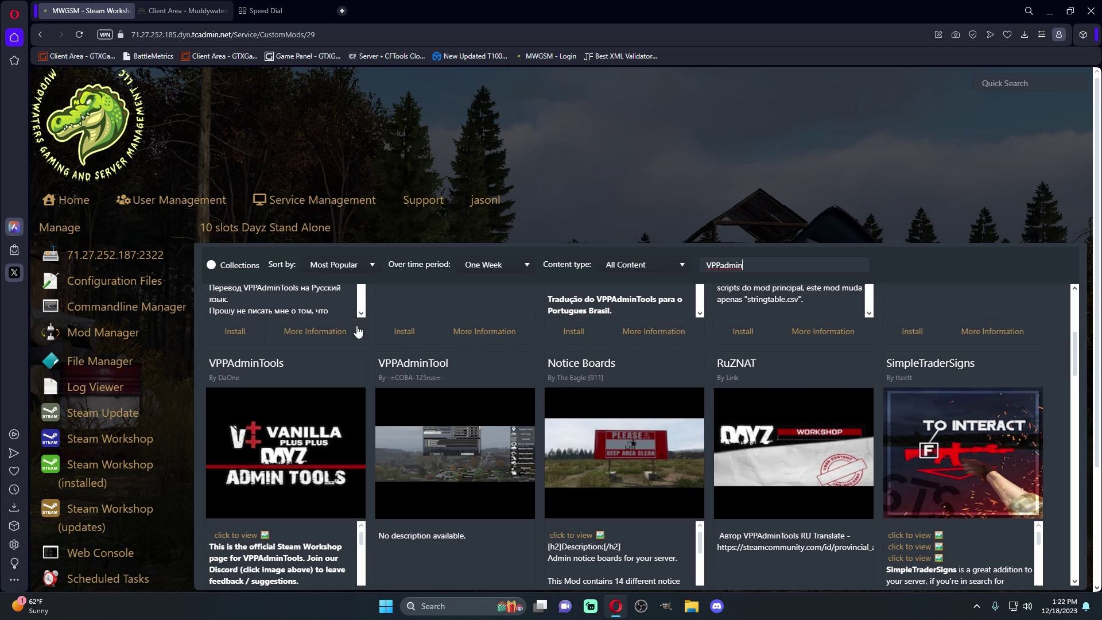
scroll(363, 367, down, 2)
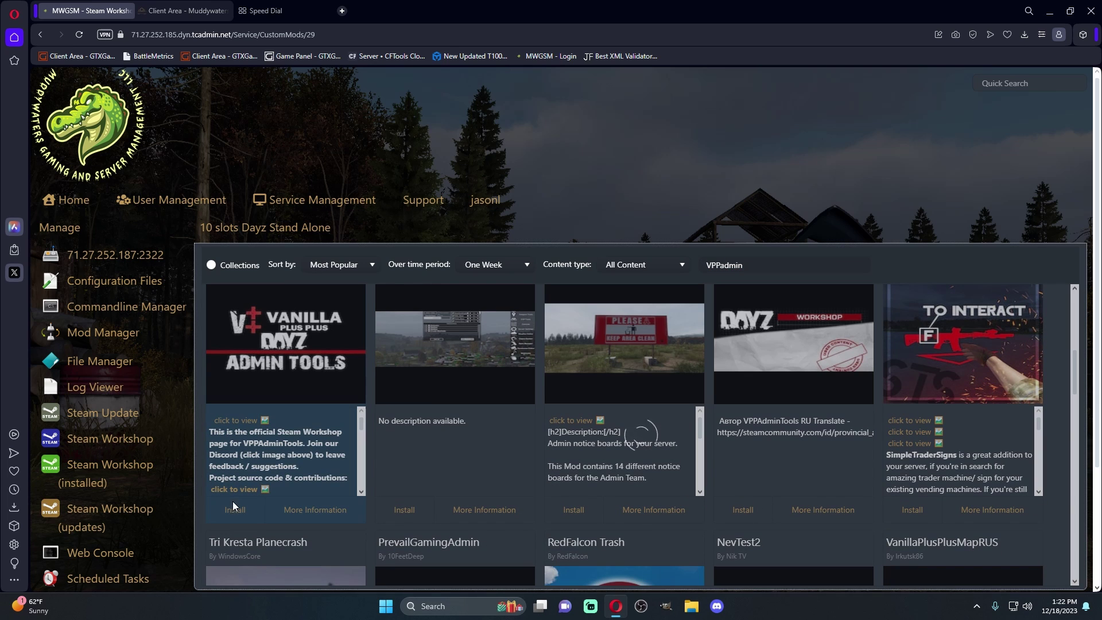
click(233, 508)
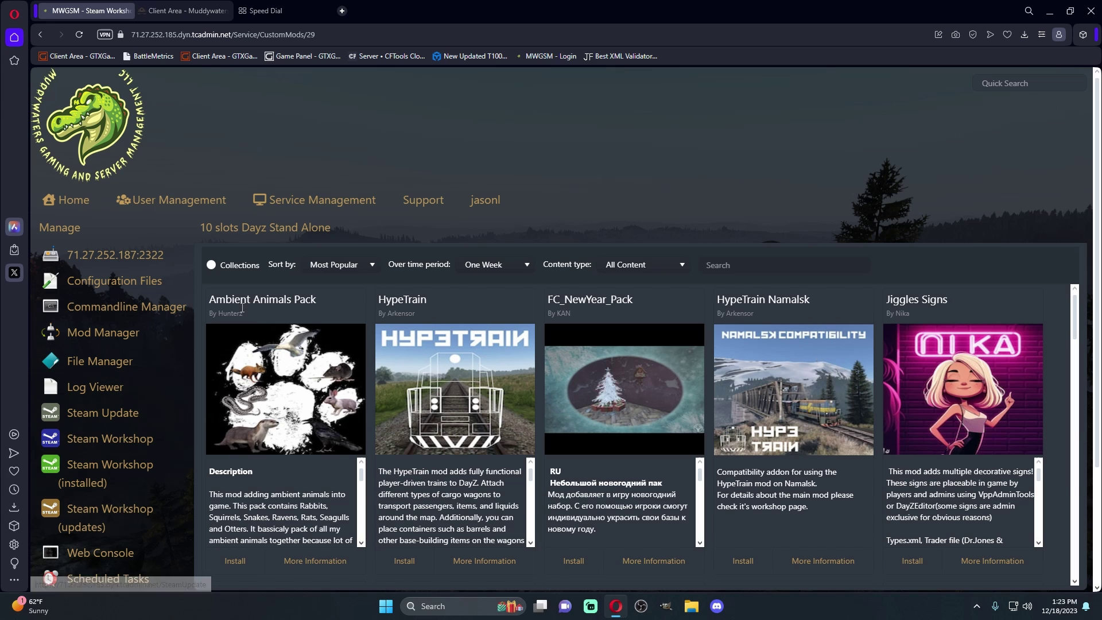
Filter the workshop to Installed Content, showing CF and VPPAdminTools
click(649, 265)
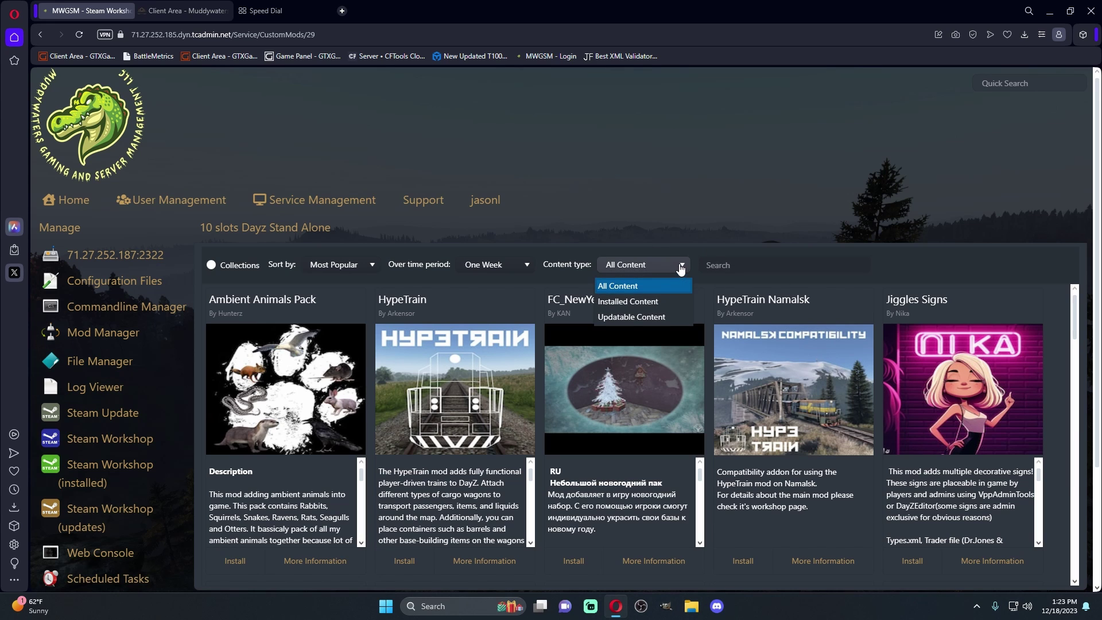
click(632, 303)
scroll(562, 402, down, 2)
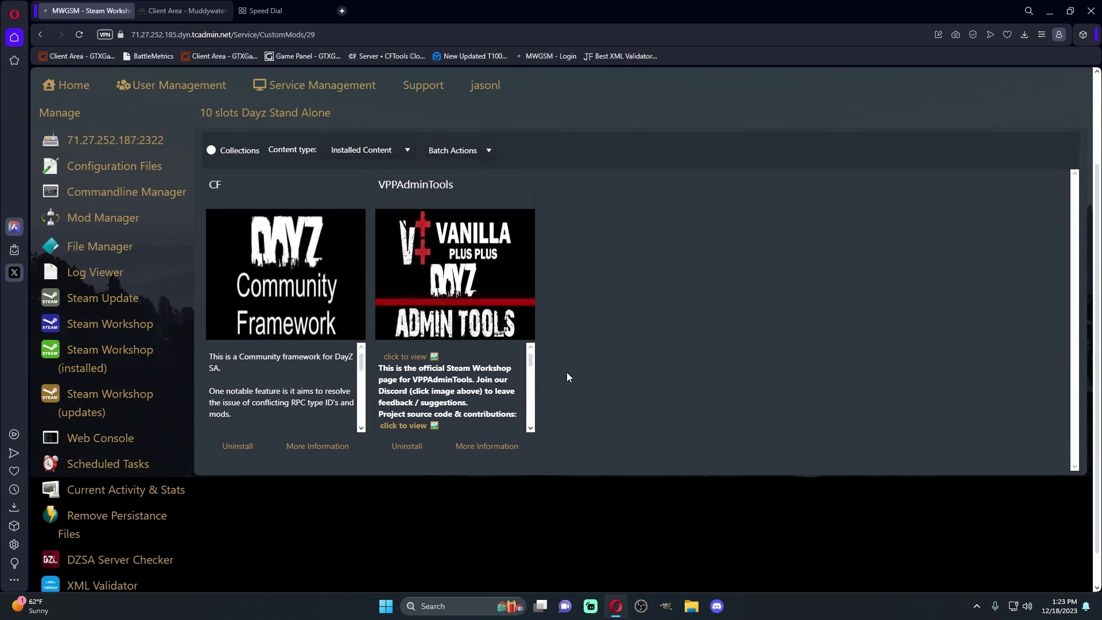
Check the keys folder for dayz.bikey, Jacob_Mango_V3.bikey and VPP.bikey
click(92, 255)
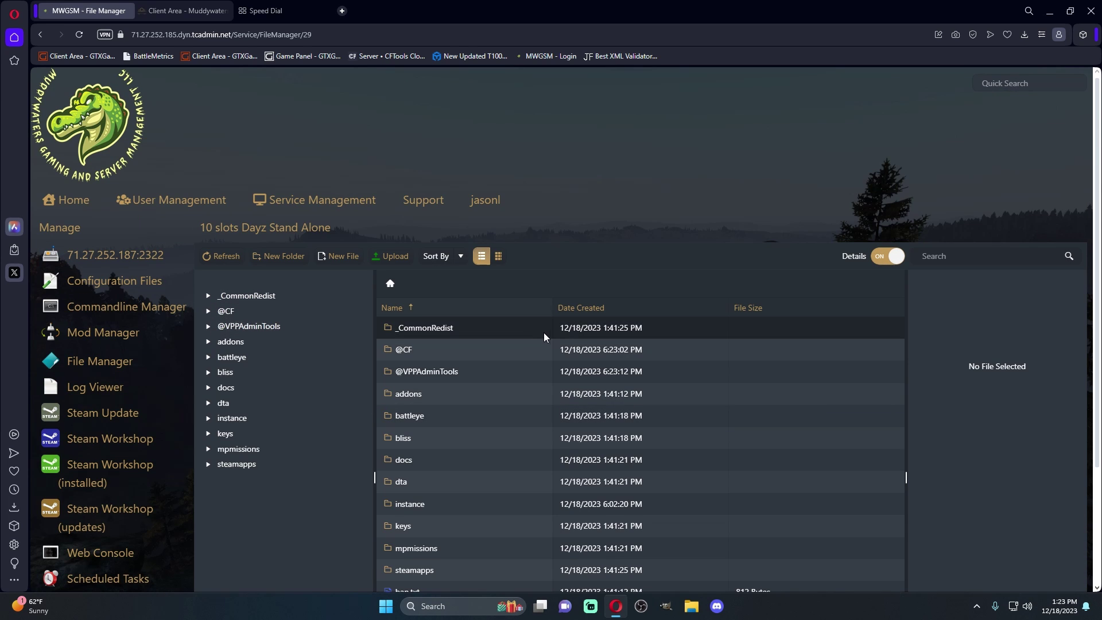
scroll(543, 330, down, 3)
scroll(543, 322, up, 3)
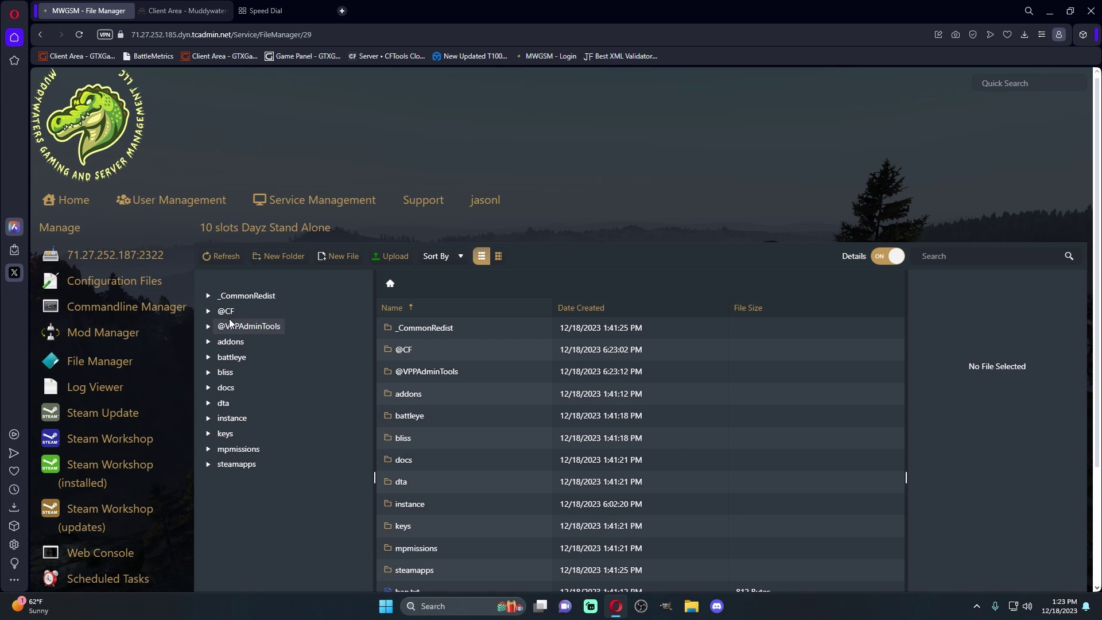
click(226, 434)
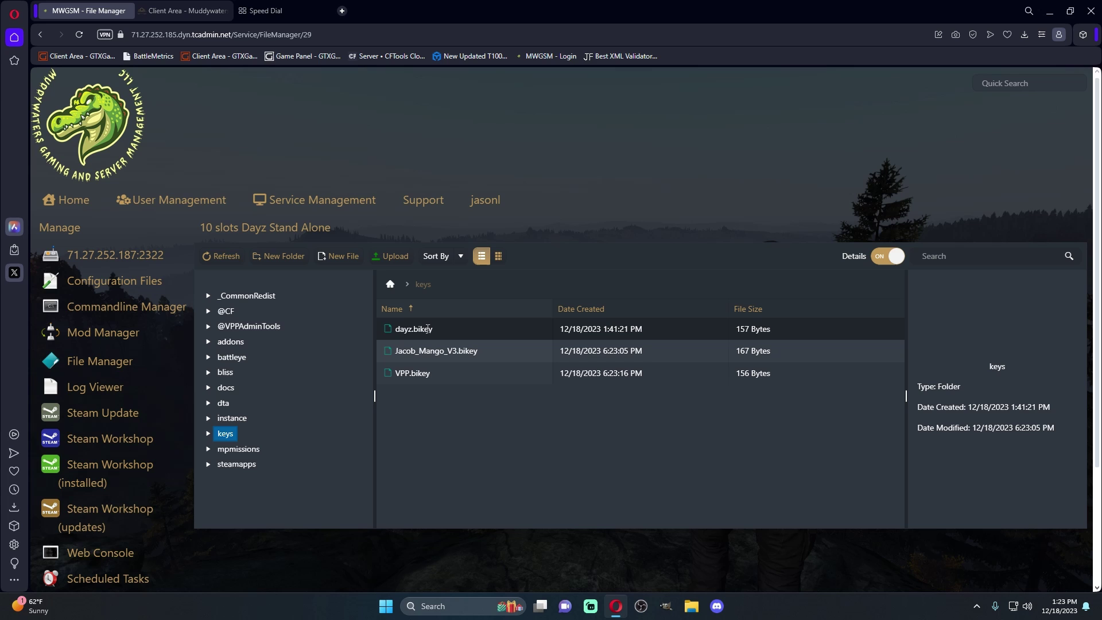
scroll(511, 413, down, 1)
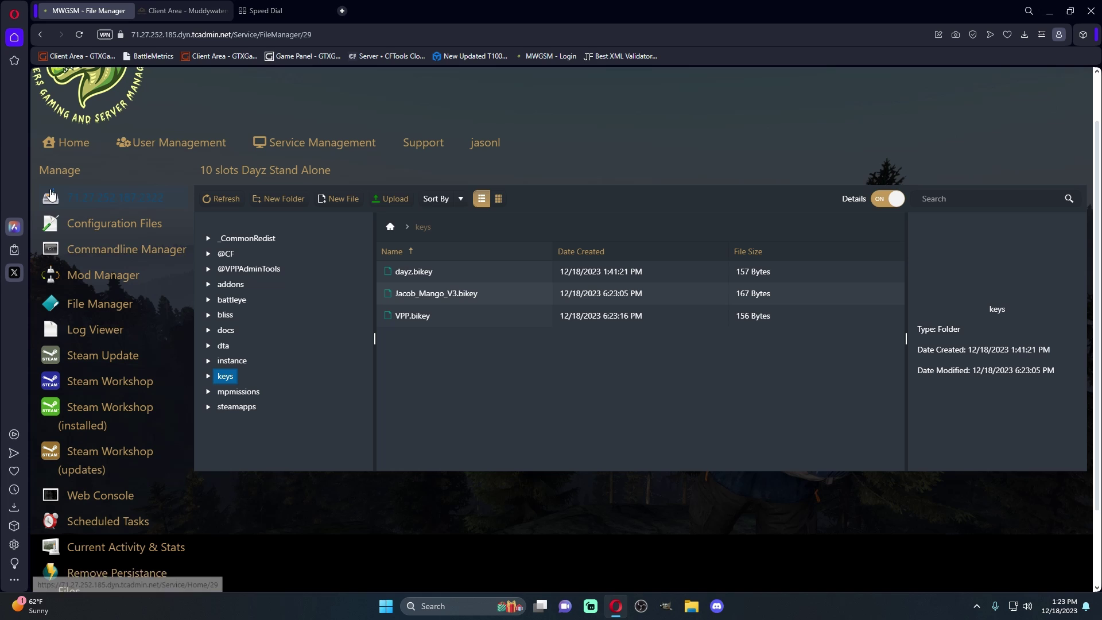
click(114, 251)
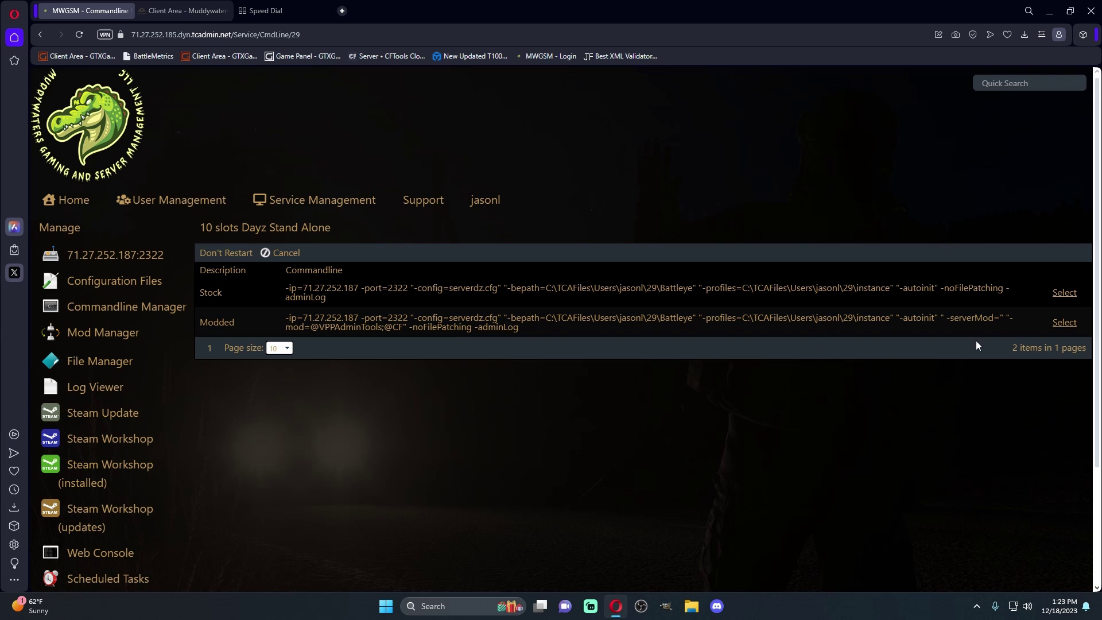
click(1065, 324)
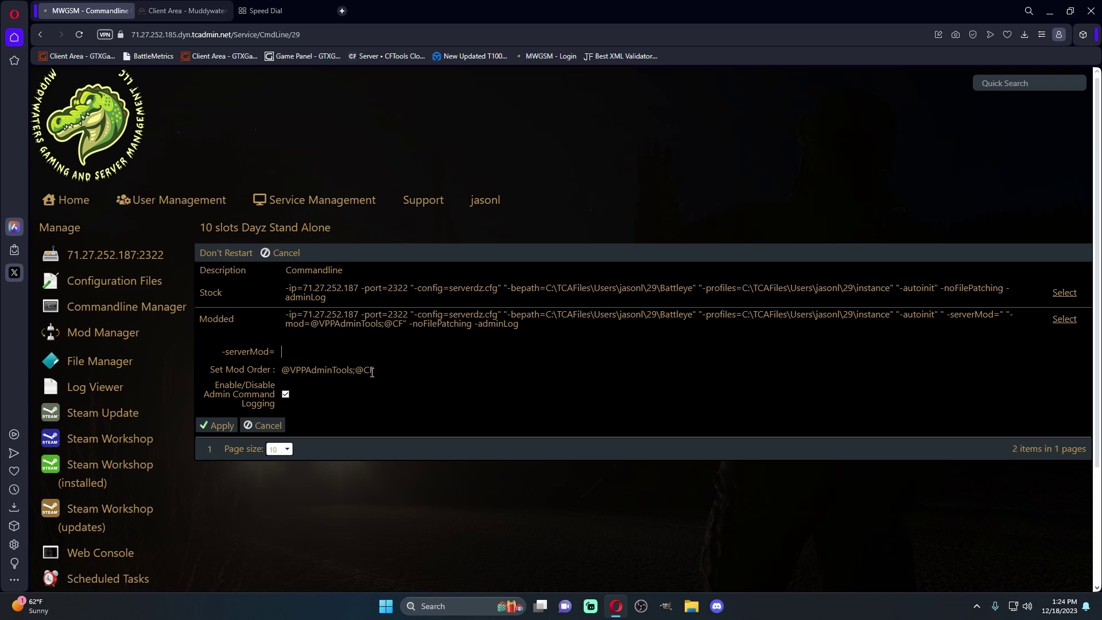
click(217, 424)
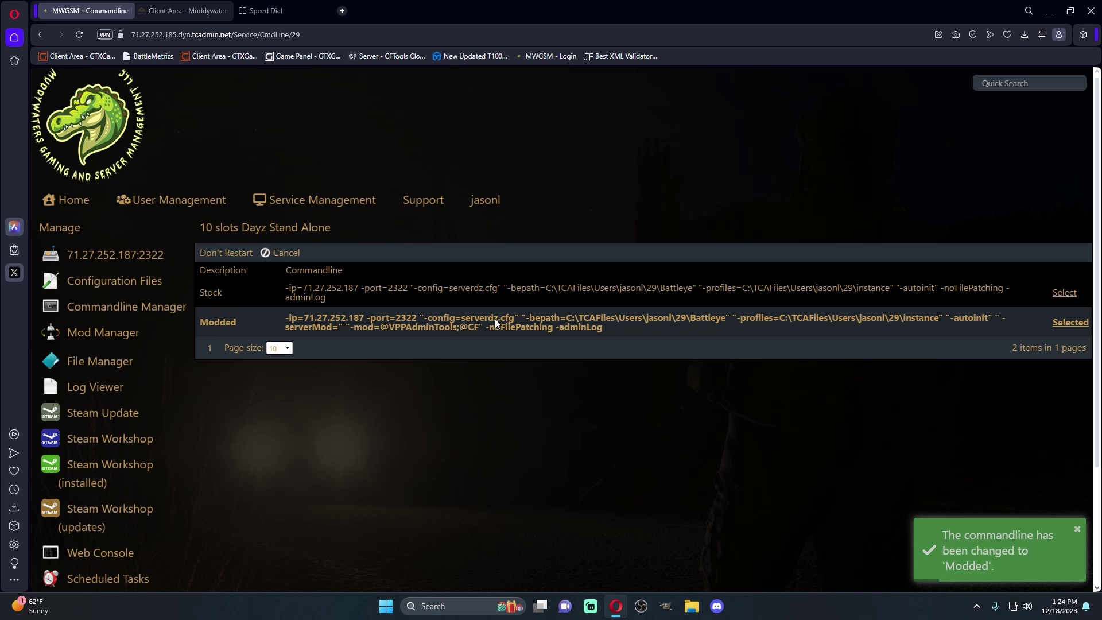
Set the serverDZ.cfg hostname to 'MWGSM Test', enter a join password, and save the file
click(104, 287)
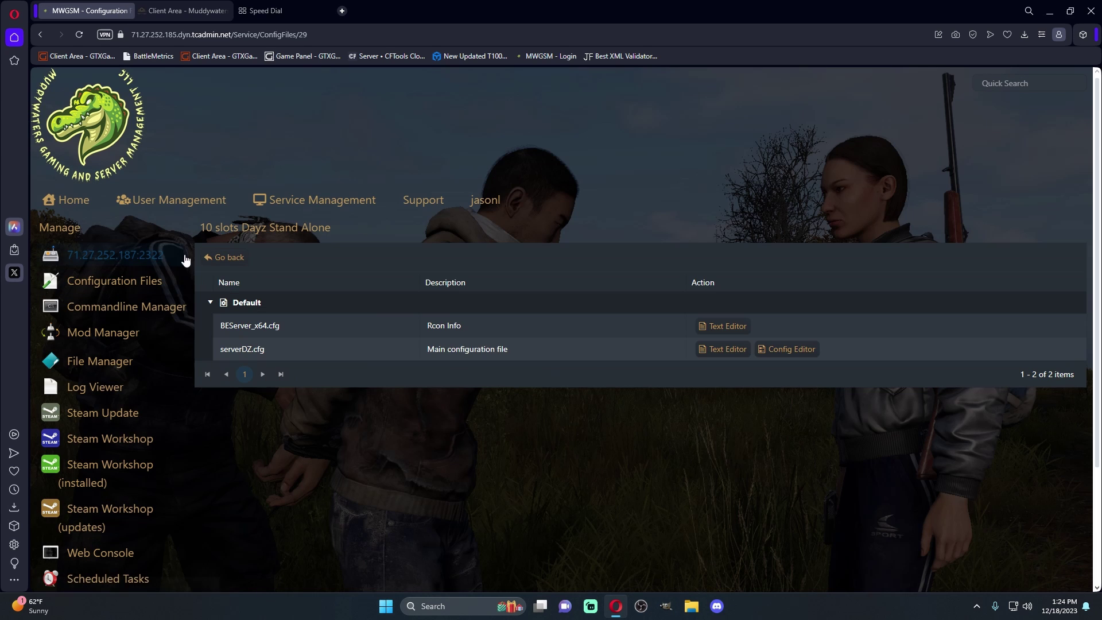
click(716, 349)
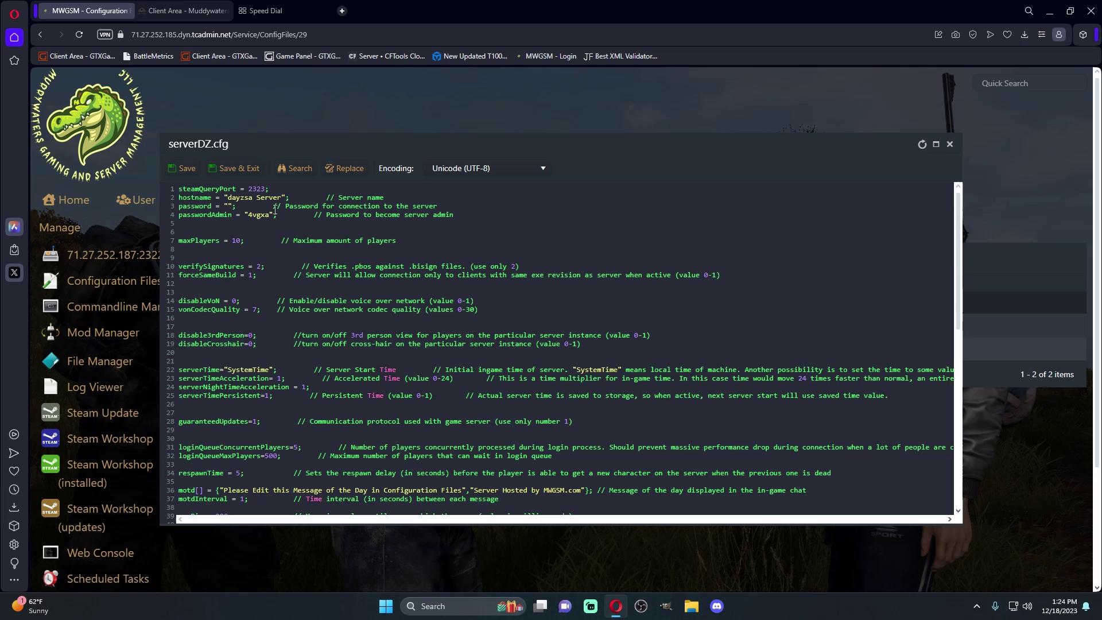
key(BackSpace)
key(BackSpace)
key(BackSpace)
key(BackSpace)
key(BackSpace)
key(BackSpace)
key(BackSpace)
key(BackSpace)
key(BackSpace)
key(BackSpace)
key(BackSpace)
key(BackSpace)
key(BackSpace)
text(M)
key(BackSpace)
text(MW)
text(GSM Tes)
text(t)
text(1)
click(240, 172)
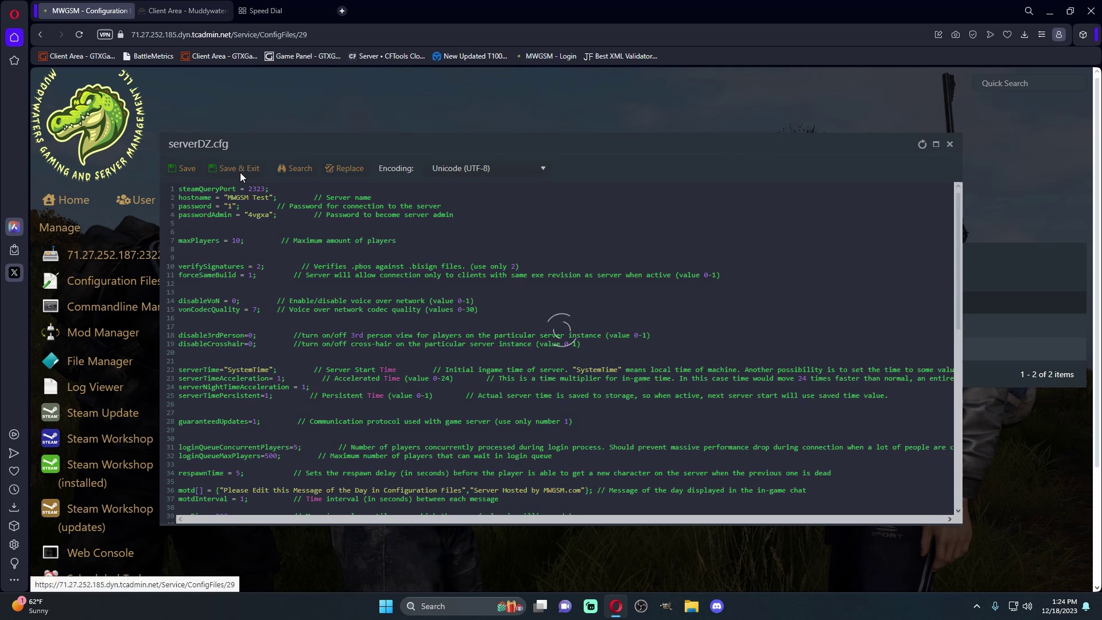
Start the DayZ server from its overview page and launch DayZ from Steam's tray menu
click(118, 256)
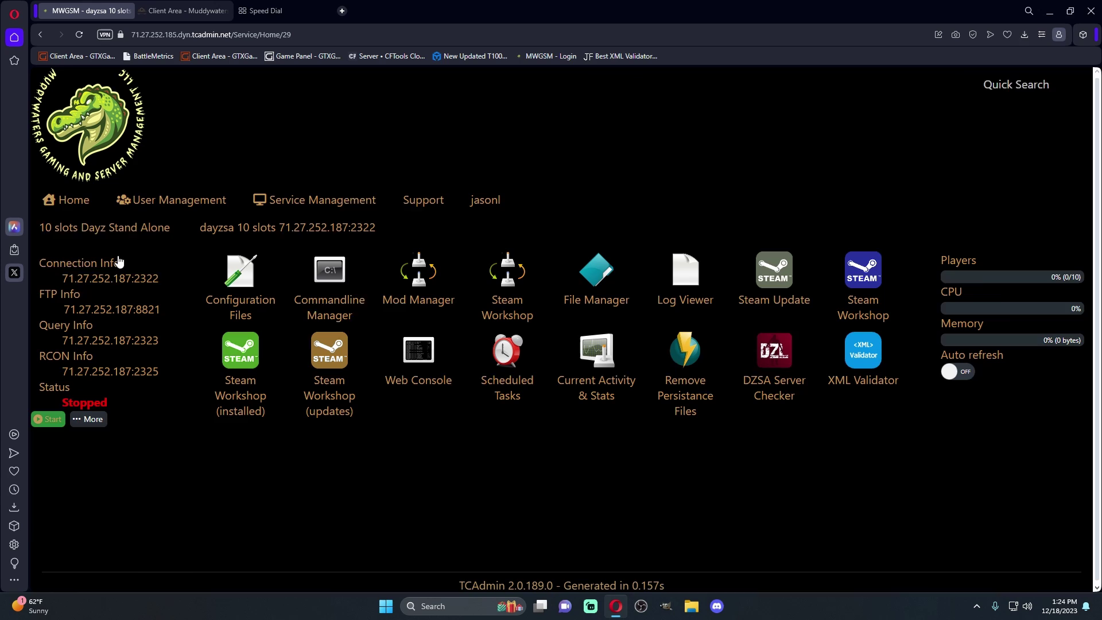
click(50, 424)
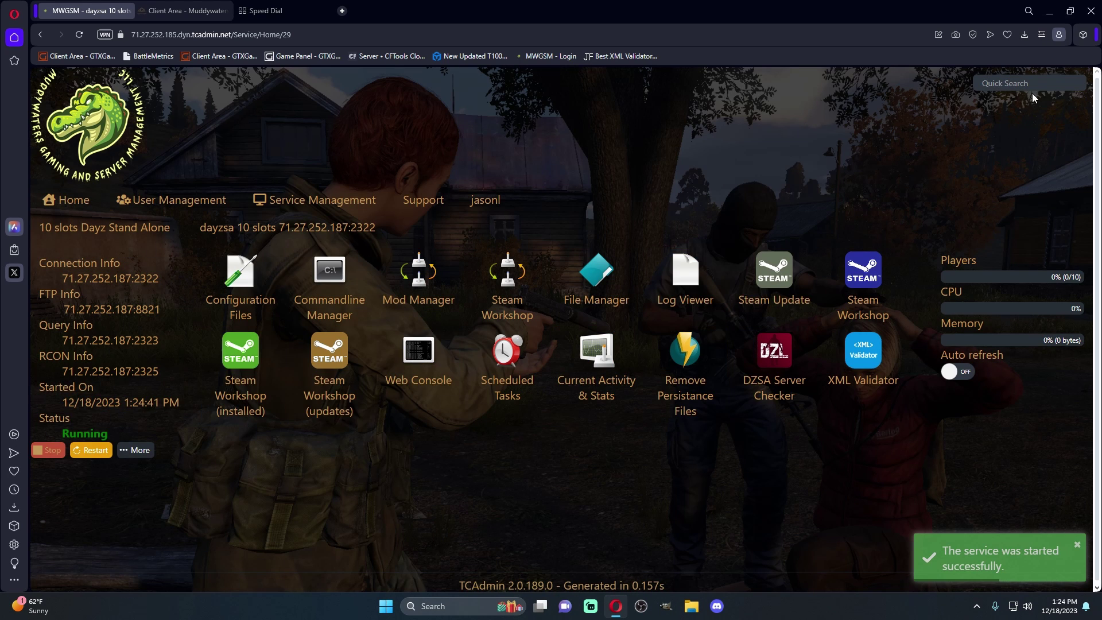
click(976, 606)
right_click(995, 549)
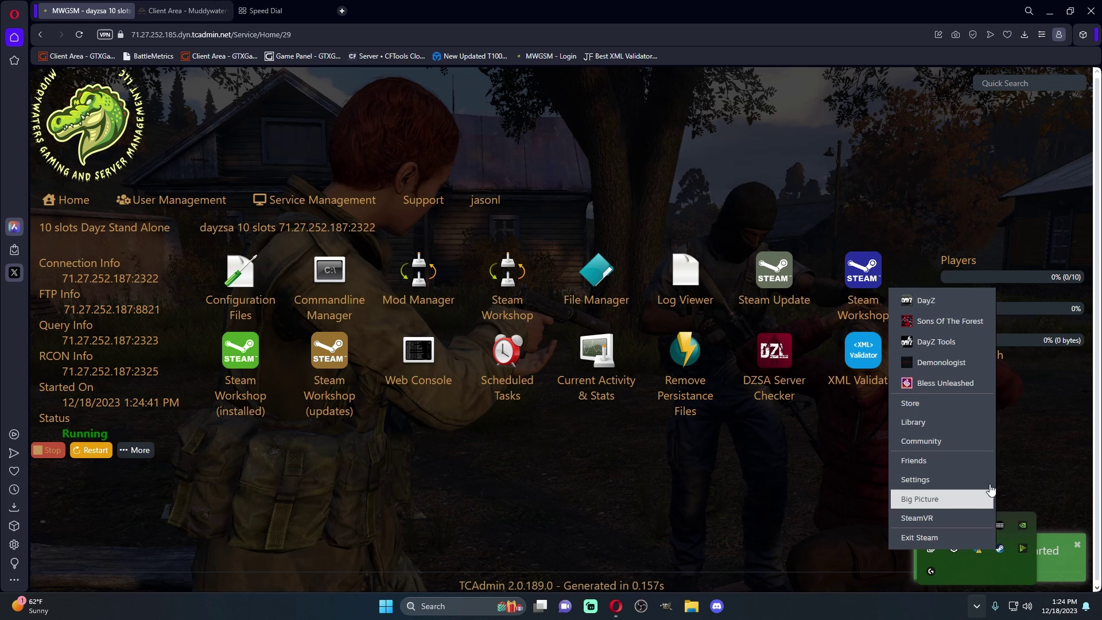
click(944, 306)
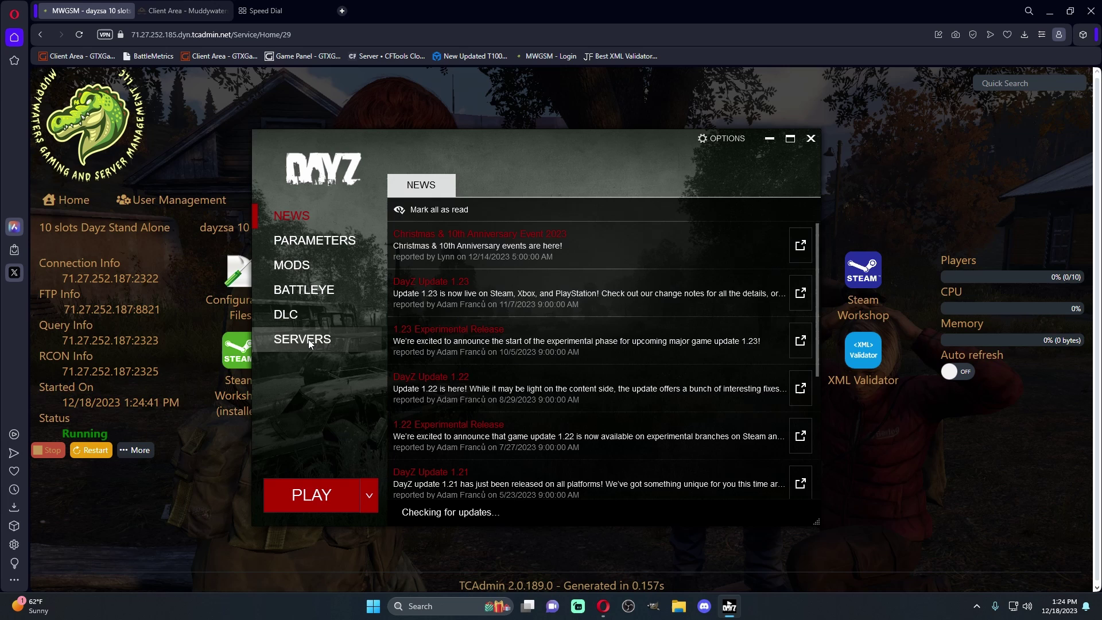
Search the launcher's community server list for 'Test'
click(308, 341)
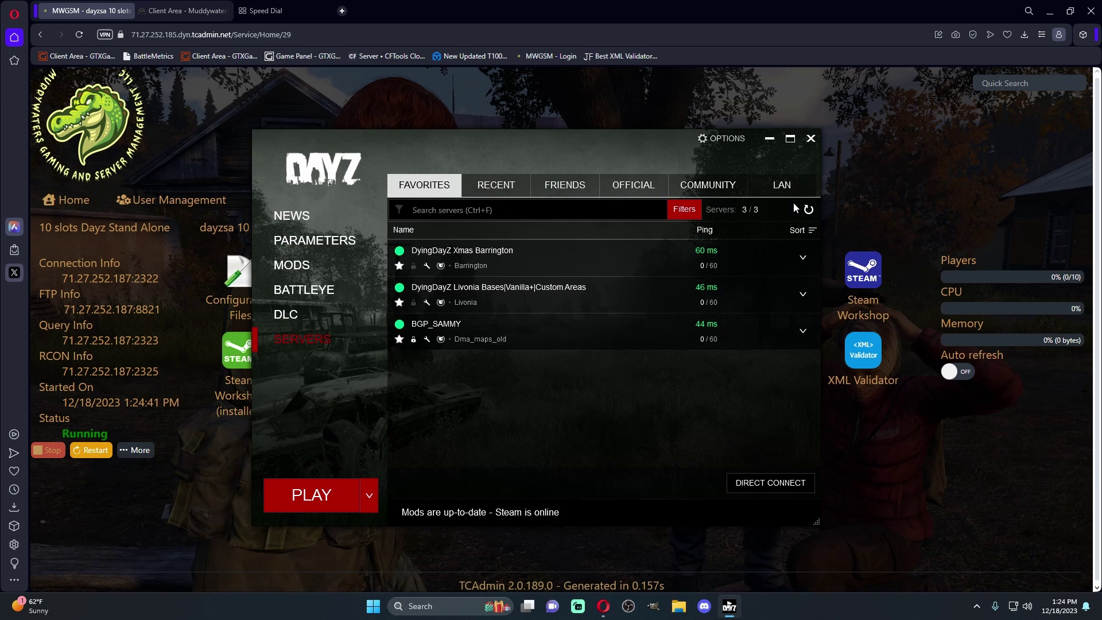
click(675, 186)
click(479, 210)
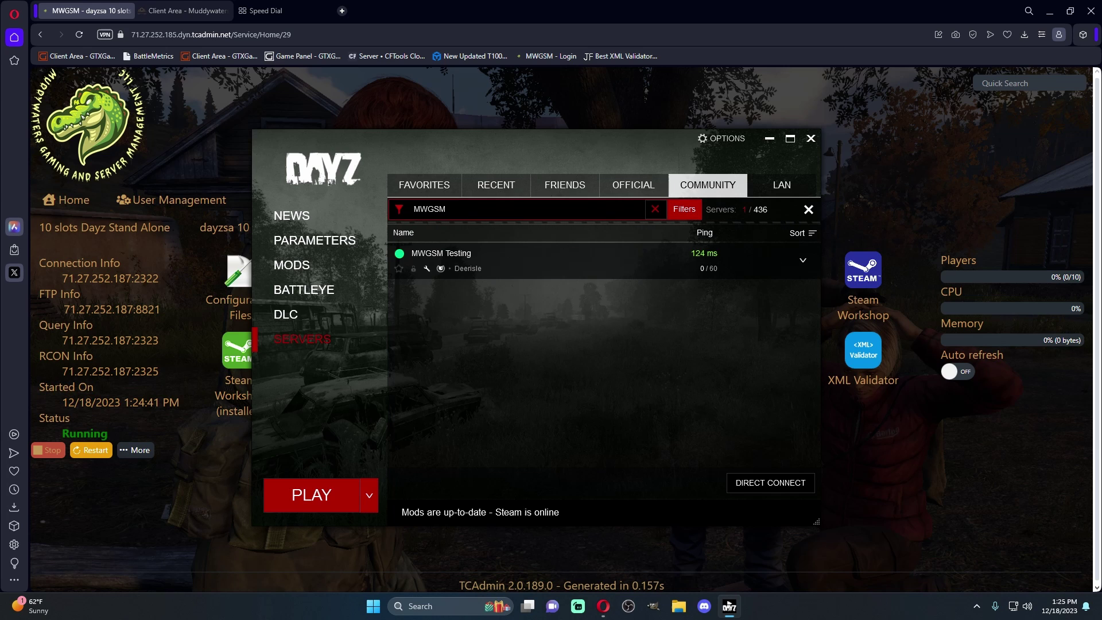
mouse_move(532, 272)
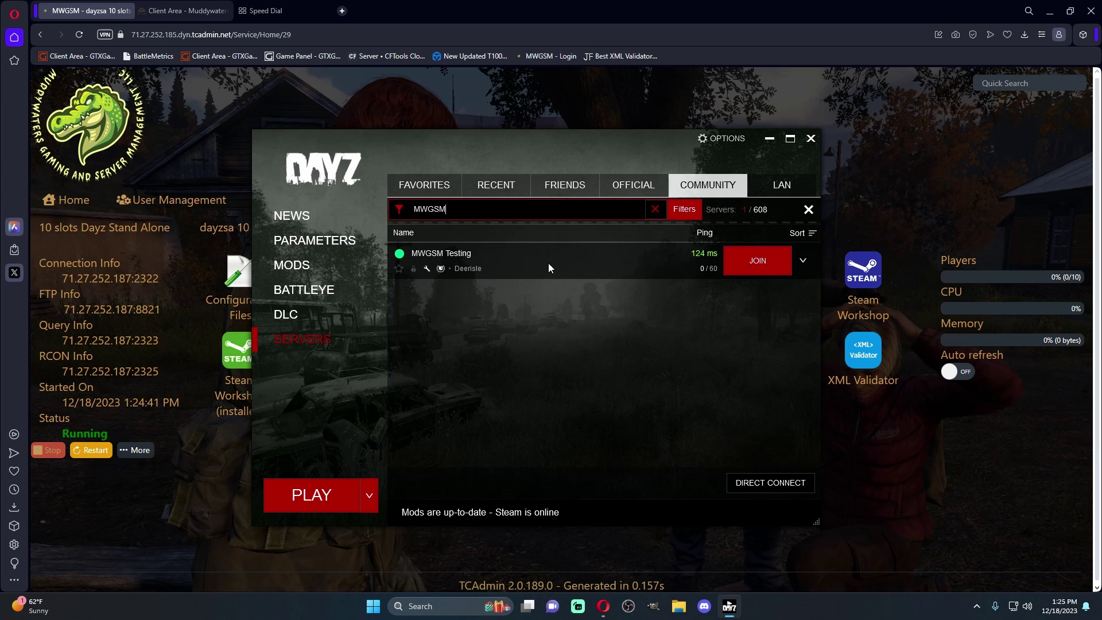
text(Test)
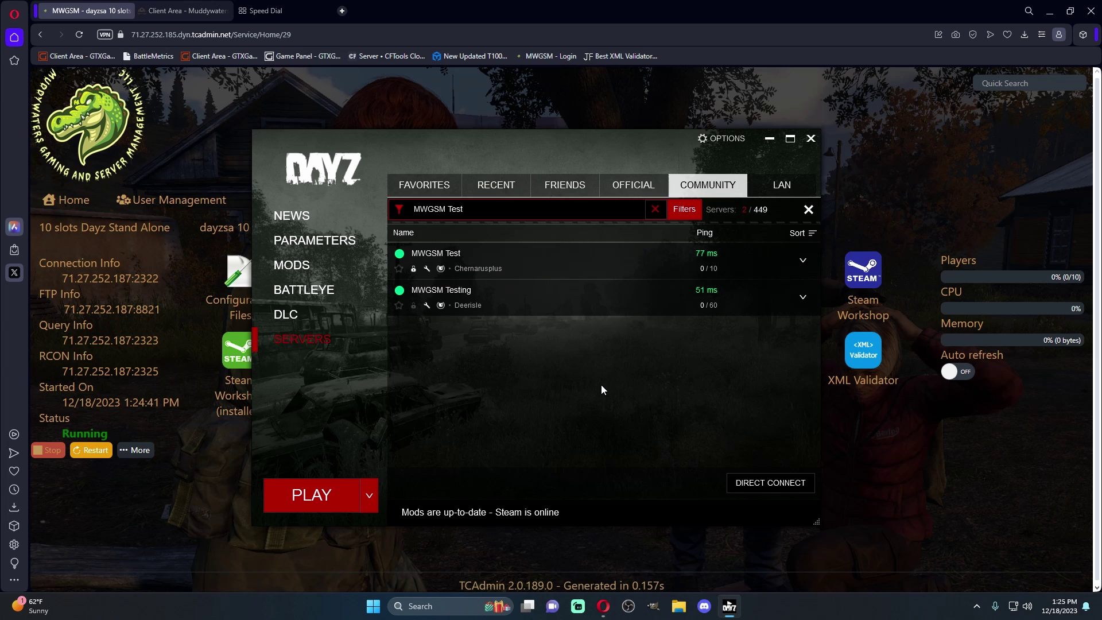
Favourite the MWGSM Test server and join it with the required mods and password
click(400, 269)
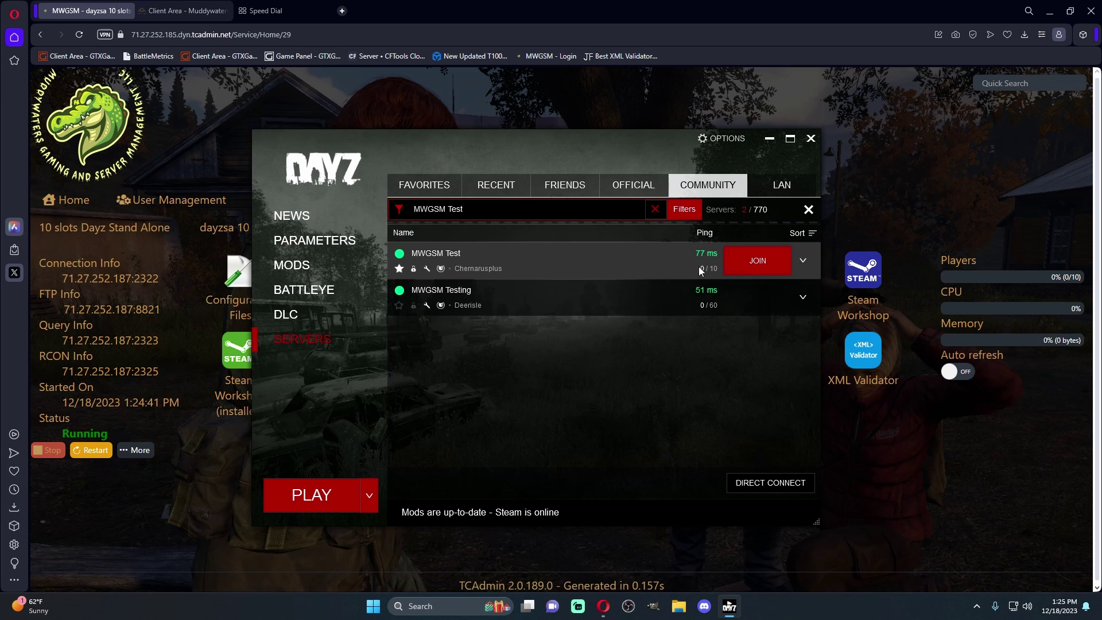
click(748, 260)
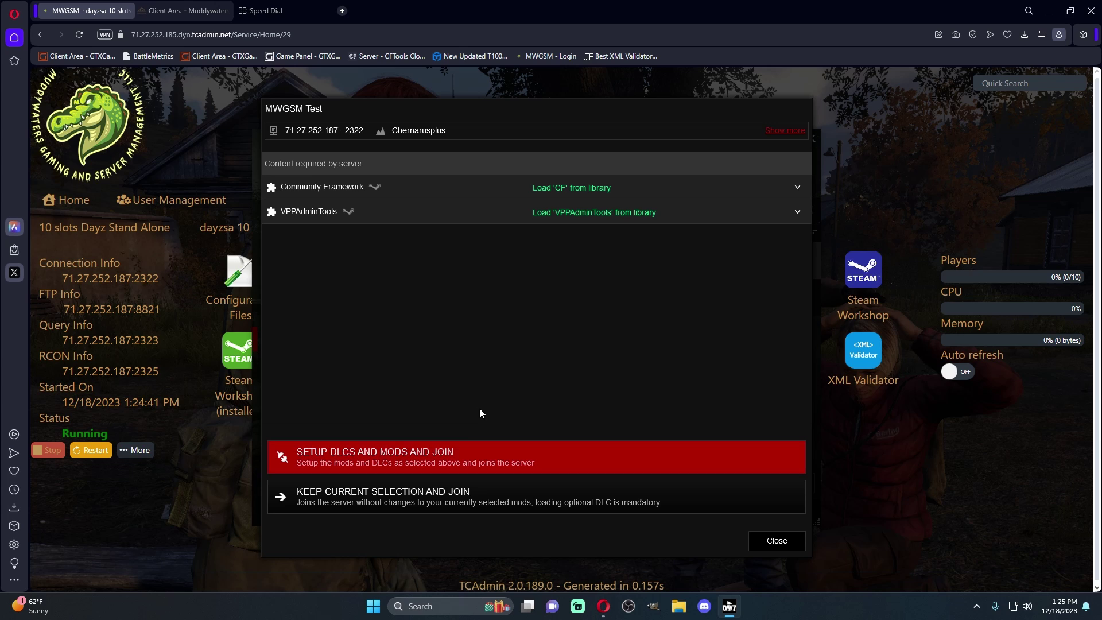
click(440, 457)
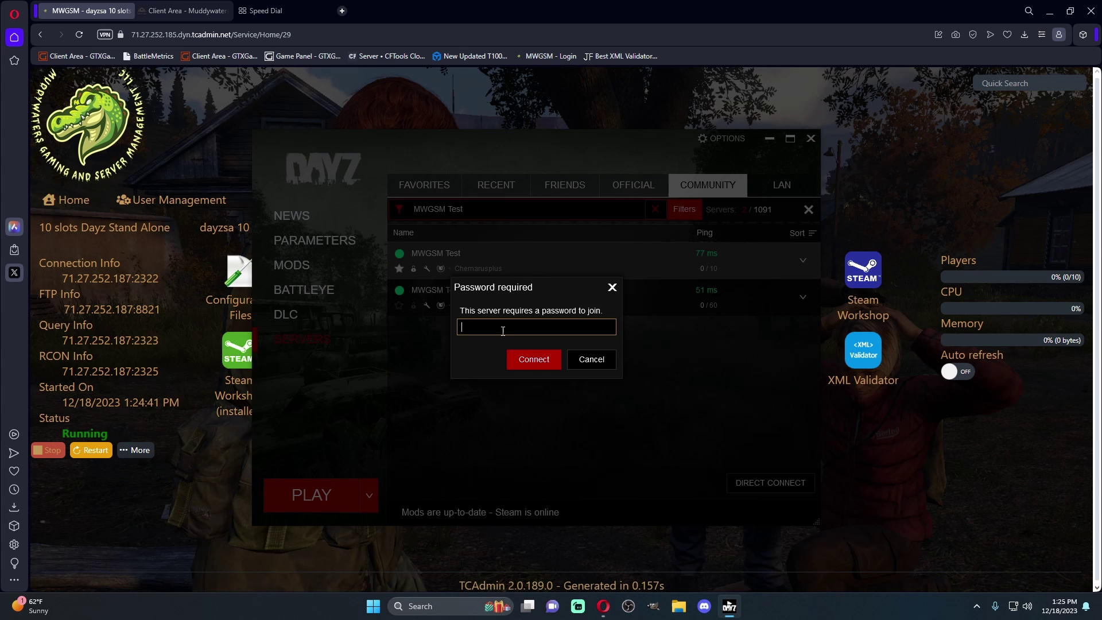
click(522, 358)
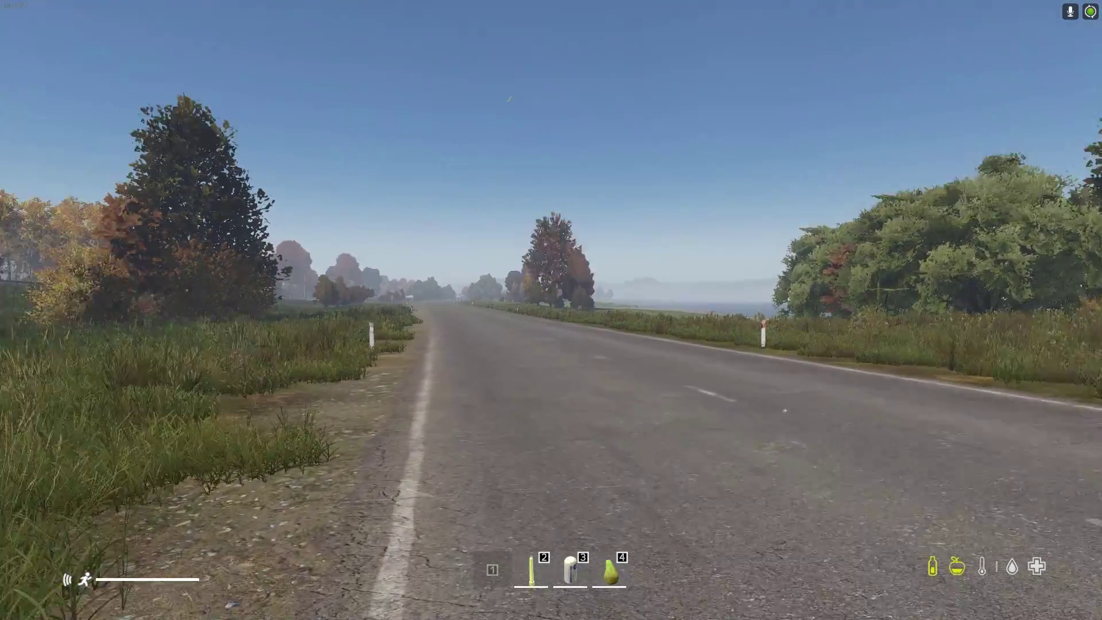
Check the inventory, then leave the MWGSM Test server immediately
key(Tab)
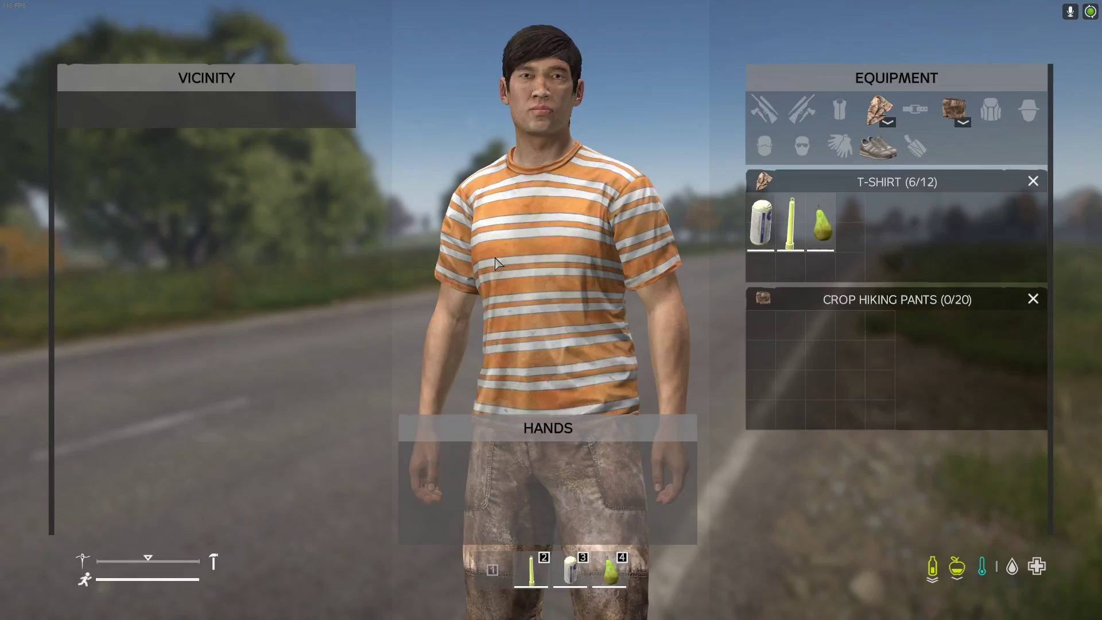
key(Tab)
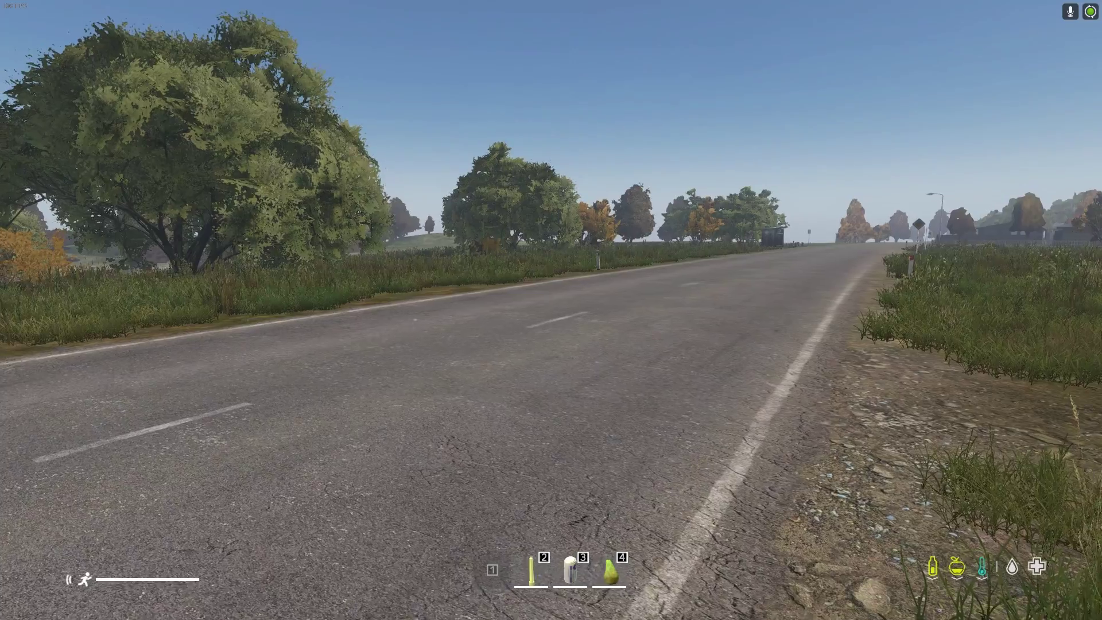
key(Escape)
click(959, 457)
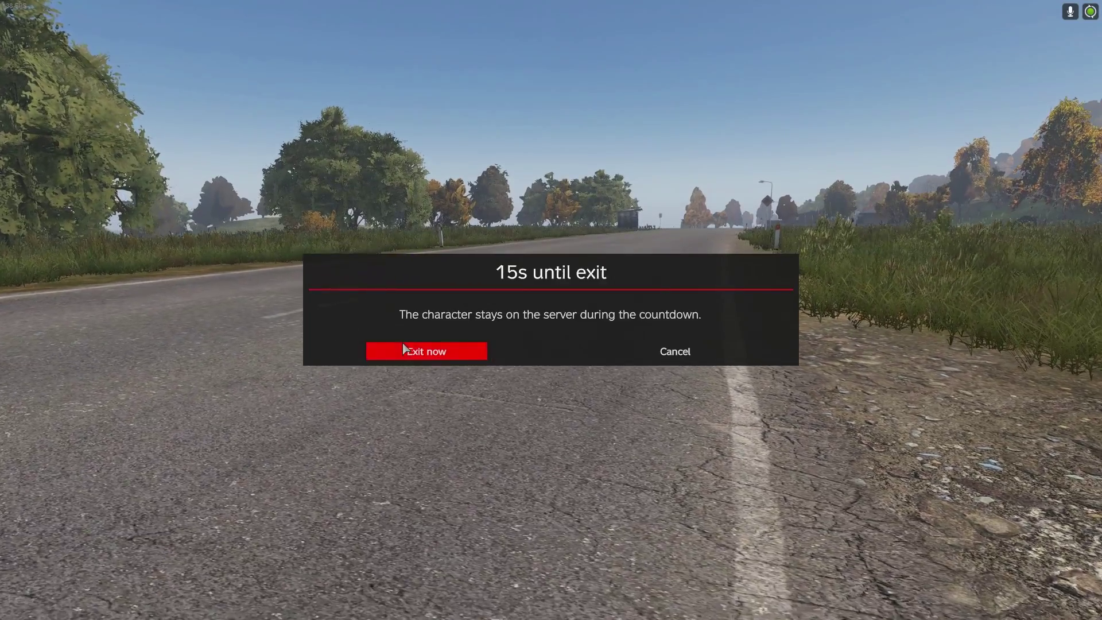
click(427, 352)
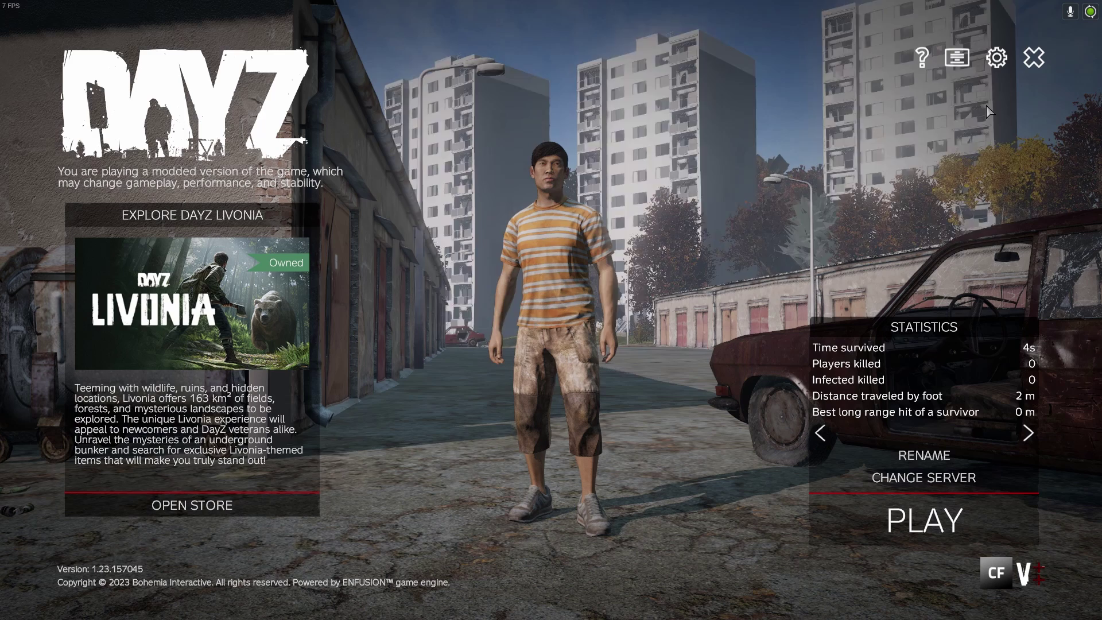
Quit DayZ and minimize the DayZ launcher window
key(Escape)
click(465, 347)
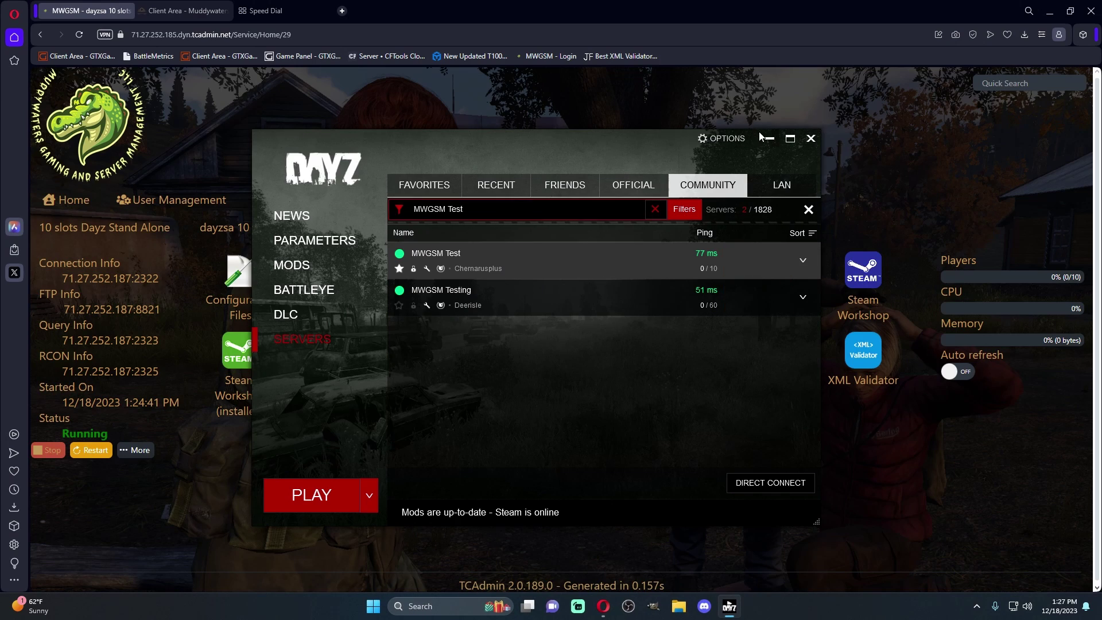
click(762, 136)
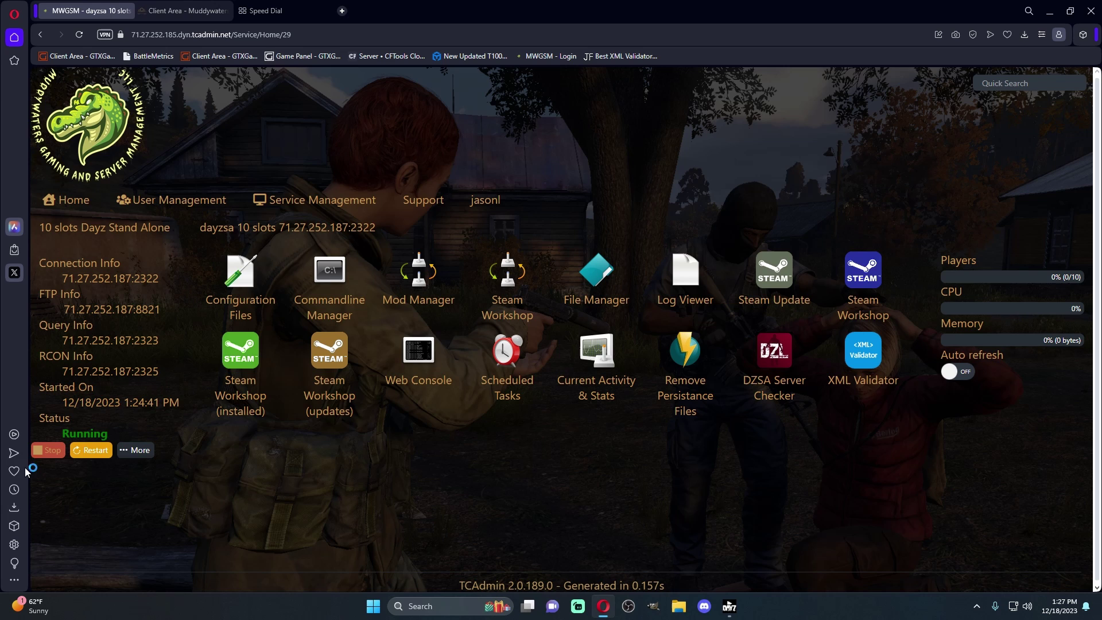
Stop the DayZ server and open its File Manager
click(45, 455)
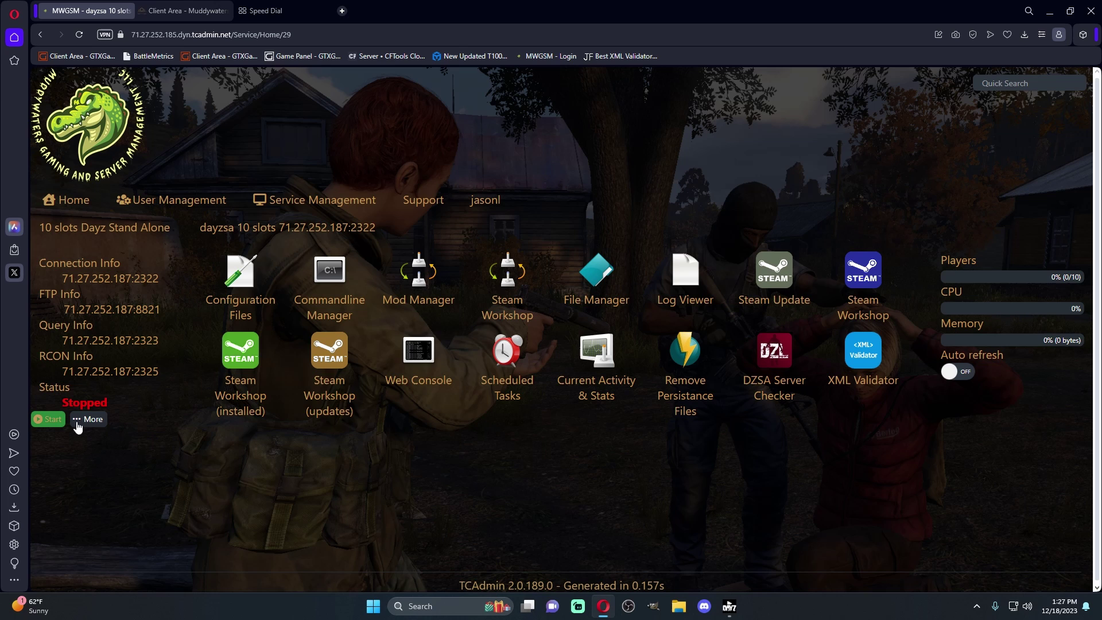
click(597, 278)
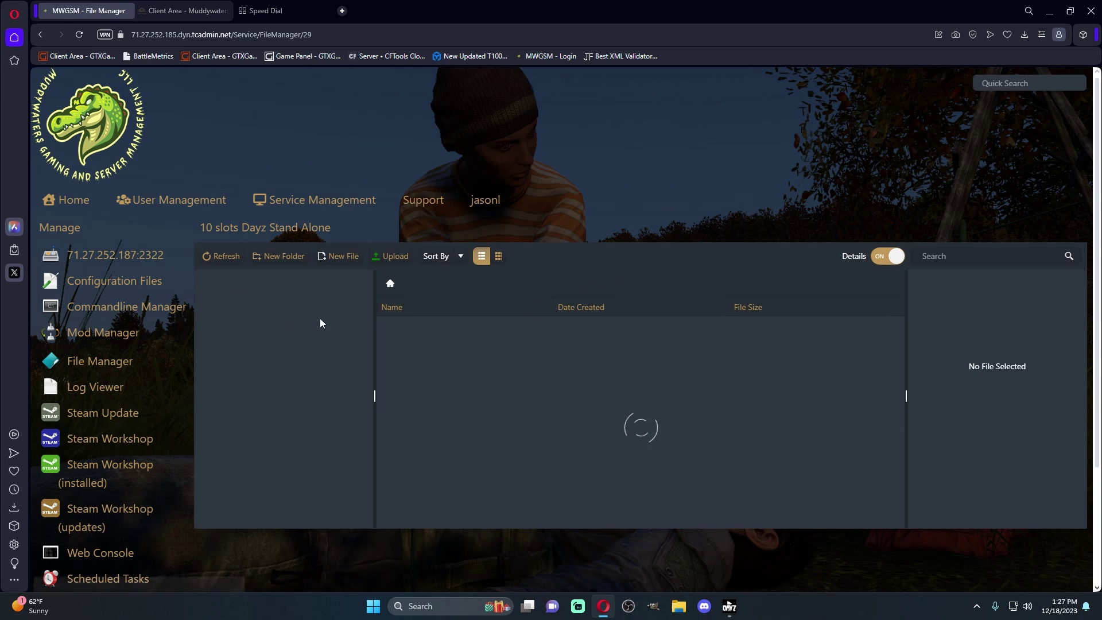
Browse to instance/VPPAdminTools/Permissions and select credentials.txt
click(232, 449)
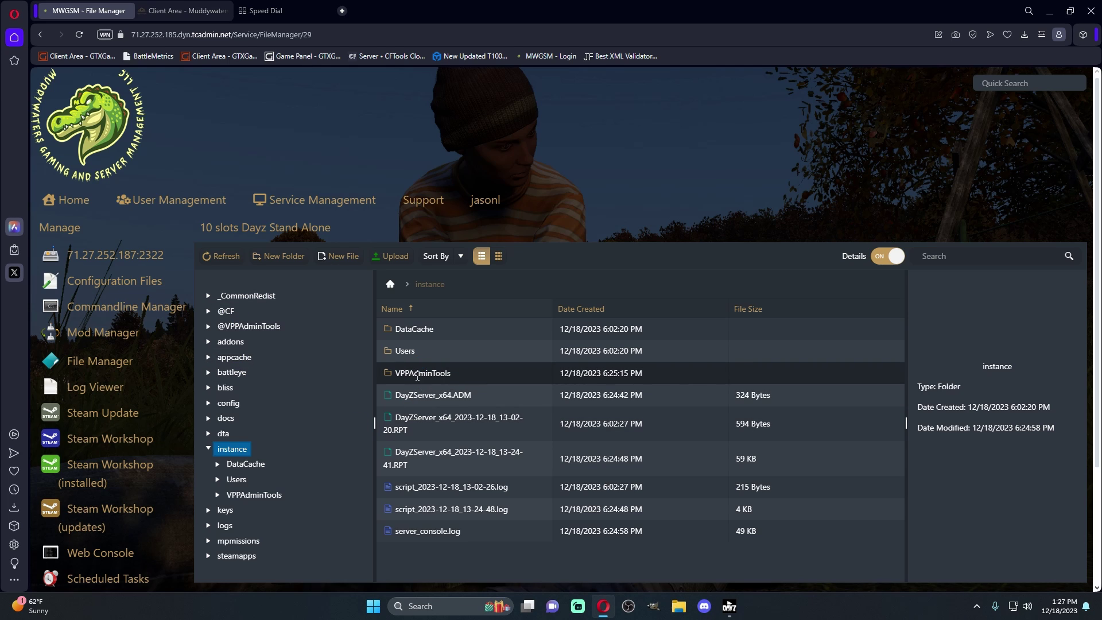
double_click(456, 374)
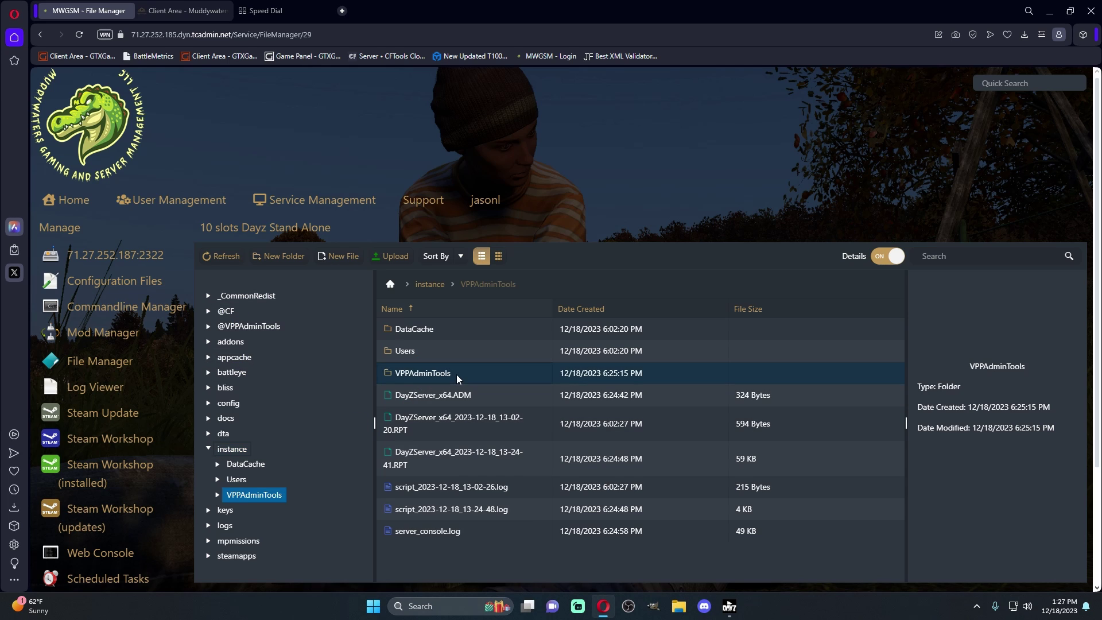
double_click(467, 418)
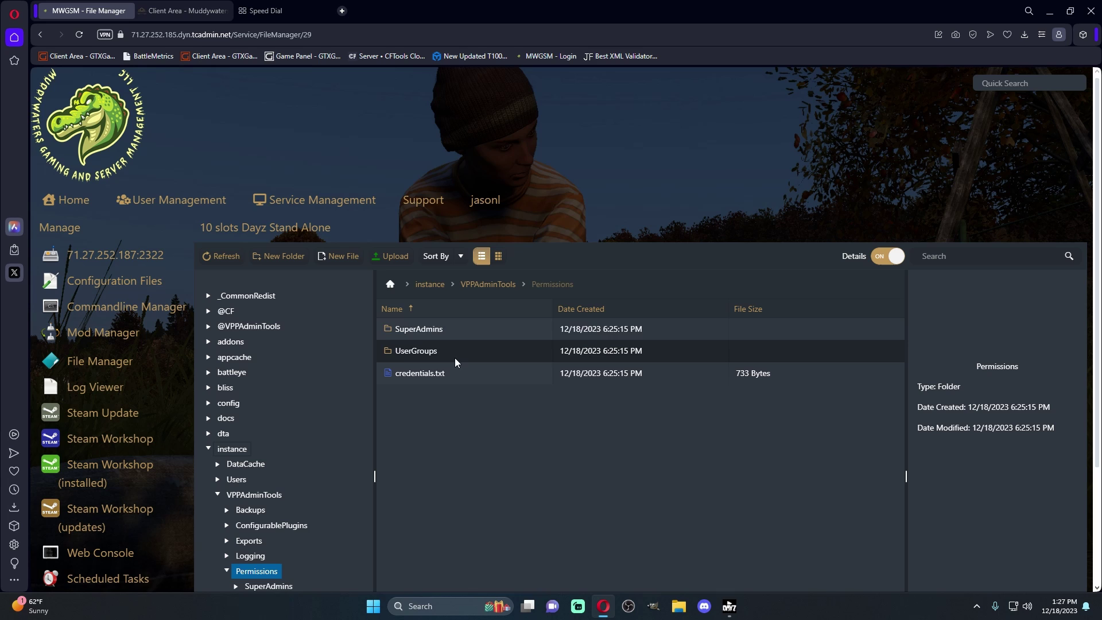
click(458, 374)
Replace the first instruction line of credentials.txt with an admin password and save it
double_click(457, 373)
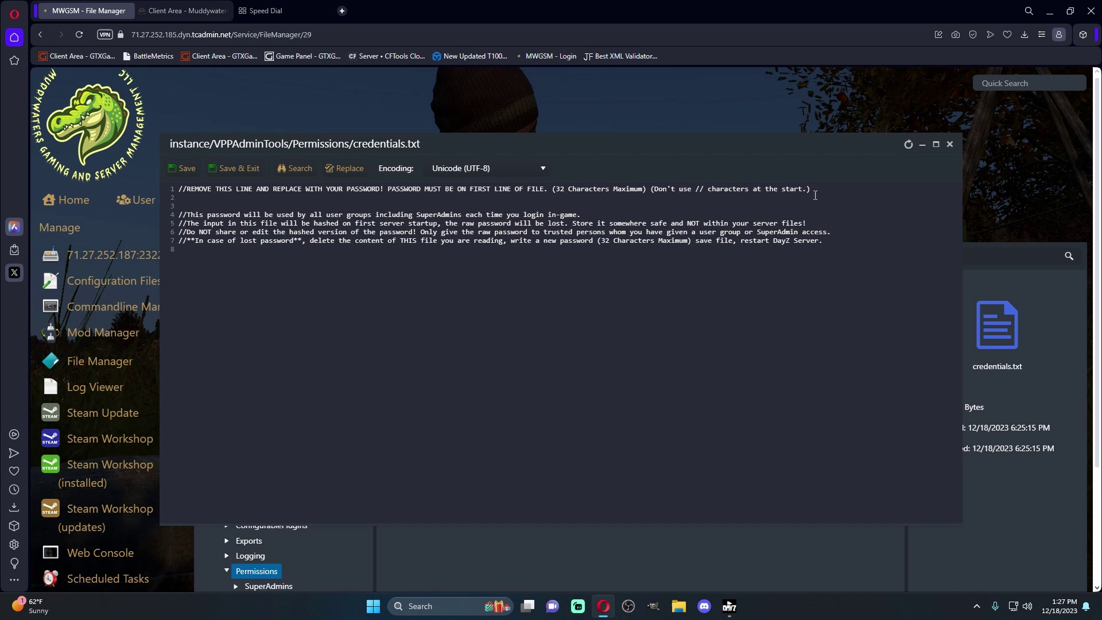
drag(815, 195, 214, 181)
key(BackSpace)
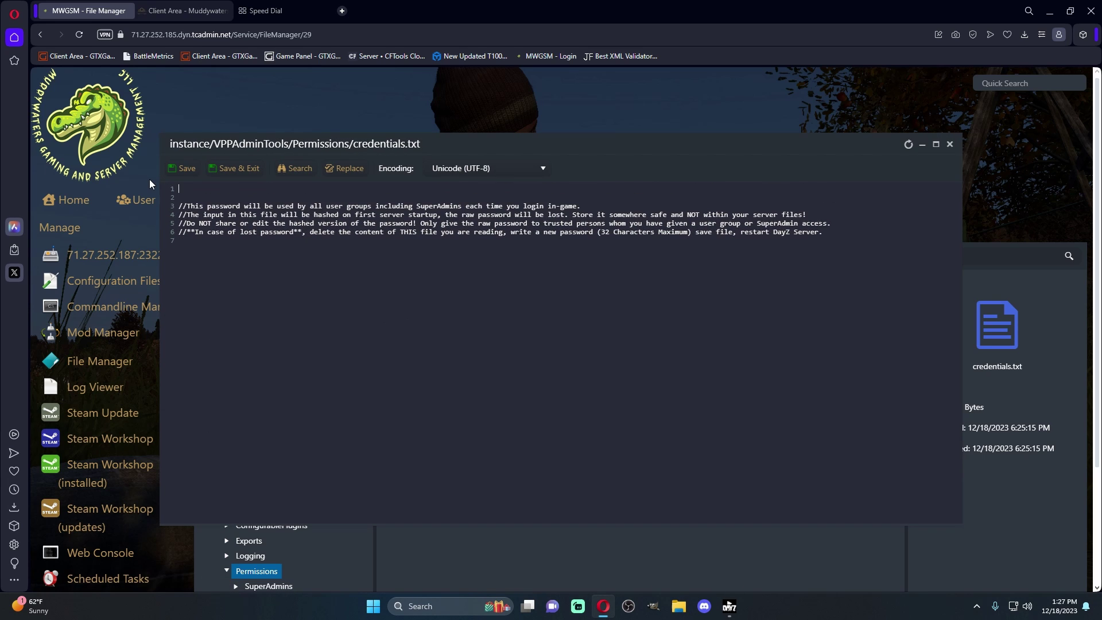
text(test123)
mouse_move(156, 206)
click(233, 169)
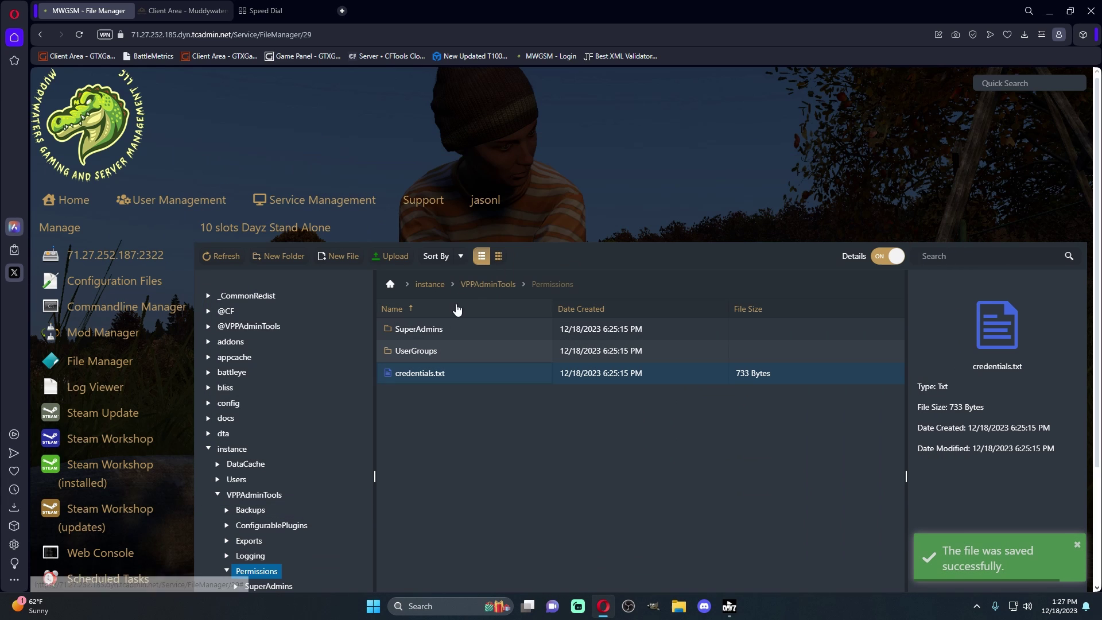
Replace SuperAdmins.txt's placeholder text with the pasted Steam64 ID and save it
click(976, 606)
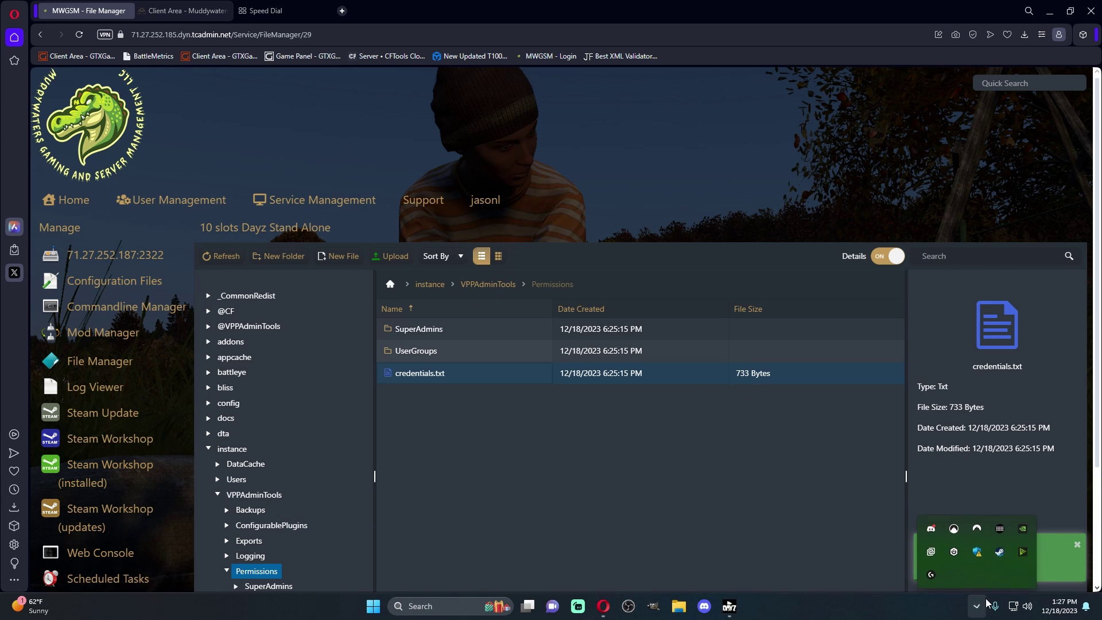
right_click(999, 548)
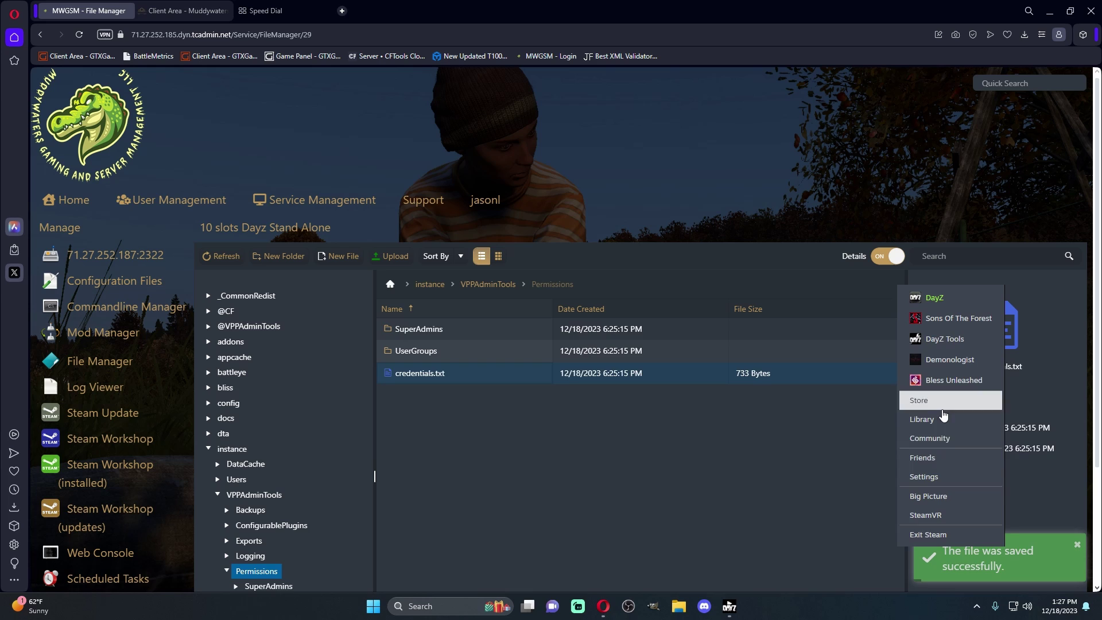
double_click(477, 329)
double_click(476, 329)
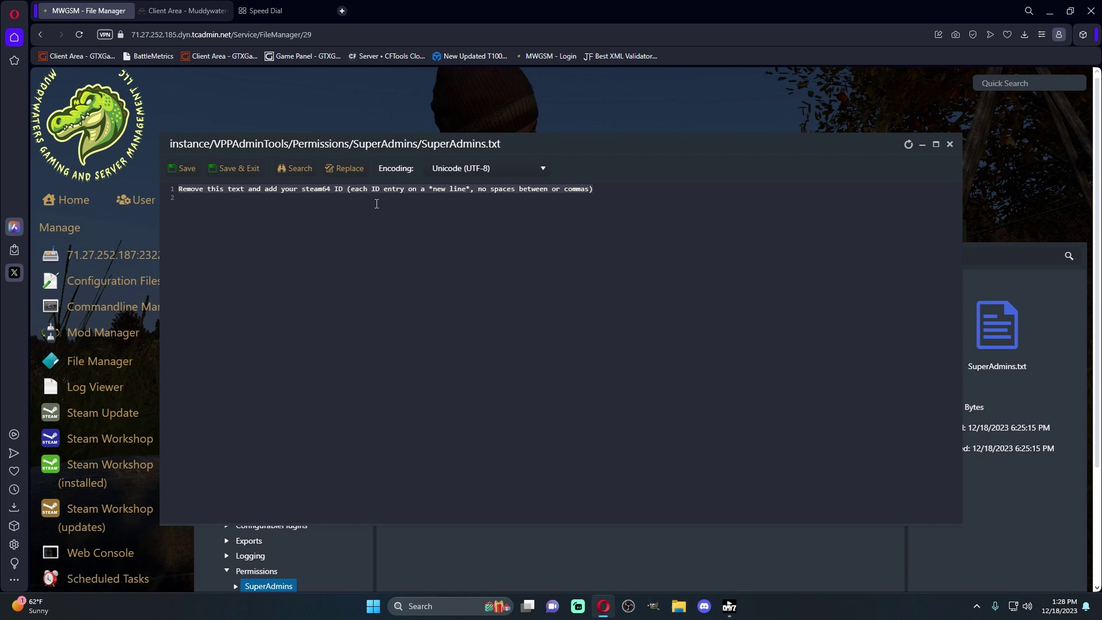
key(ctrl+a)
key(BackSpace)
key(ctrl+v)
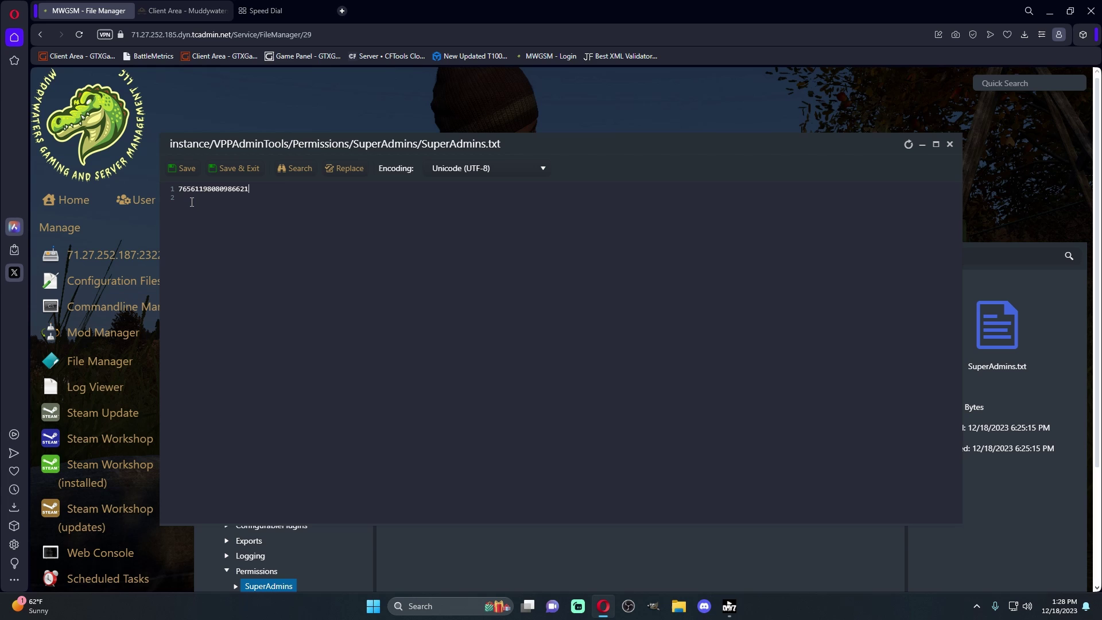
click(236, 171)
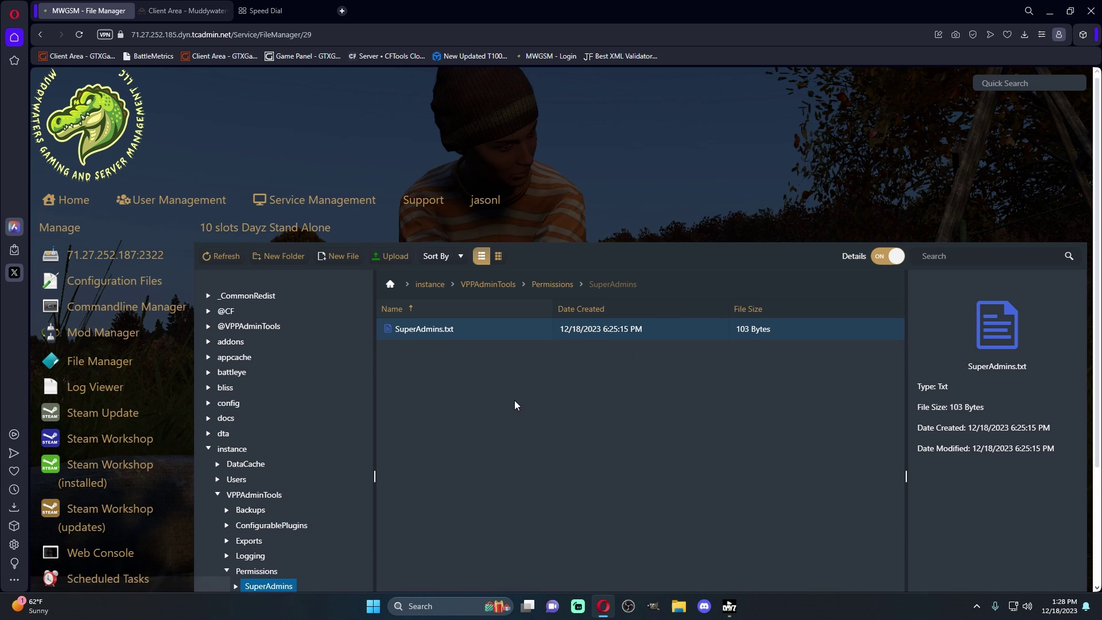
scroll(429, 341, down, 1)
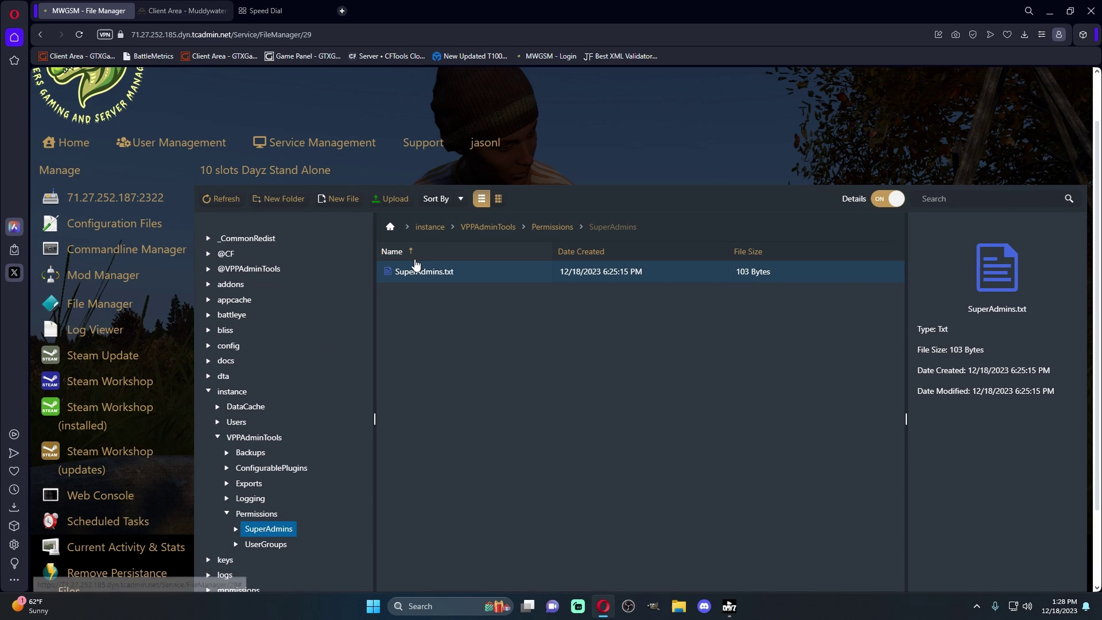
Start the DayZ server again from its overview page
click(79, 198)
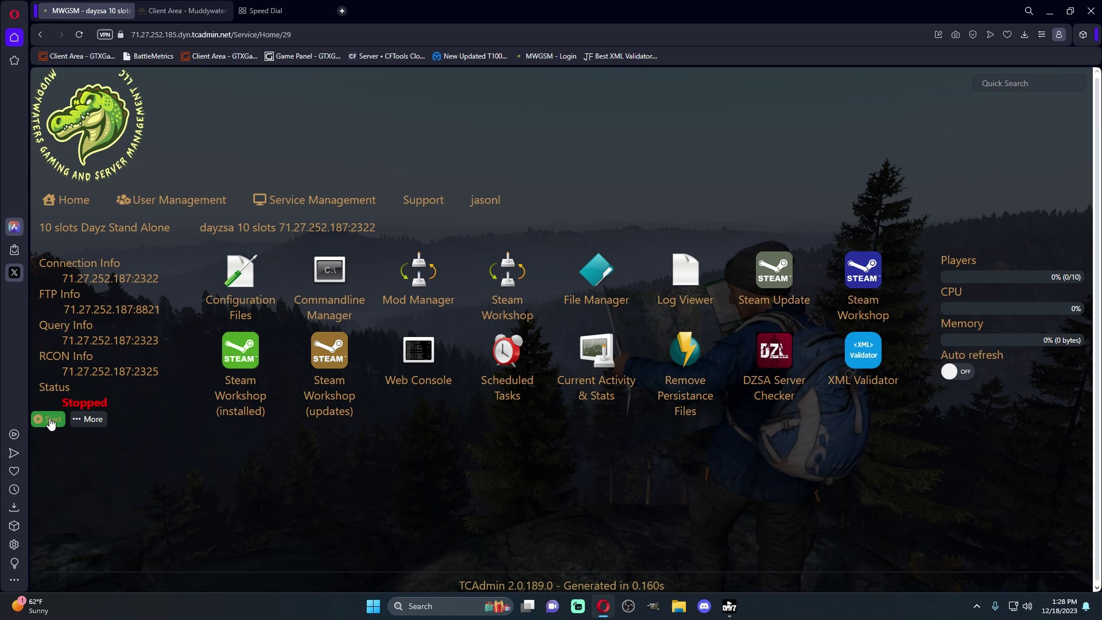
click(41, 418)
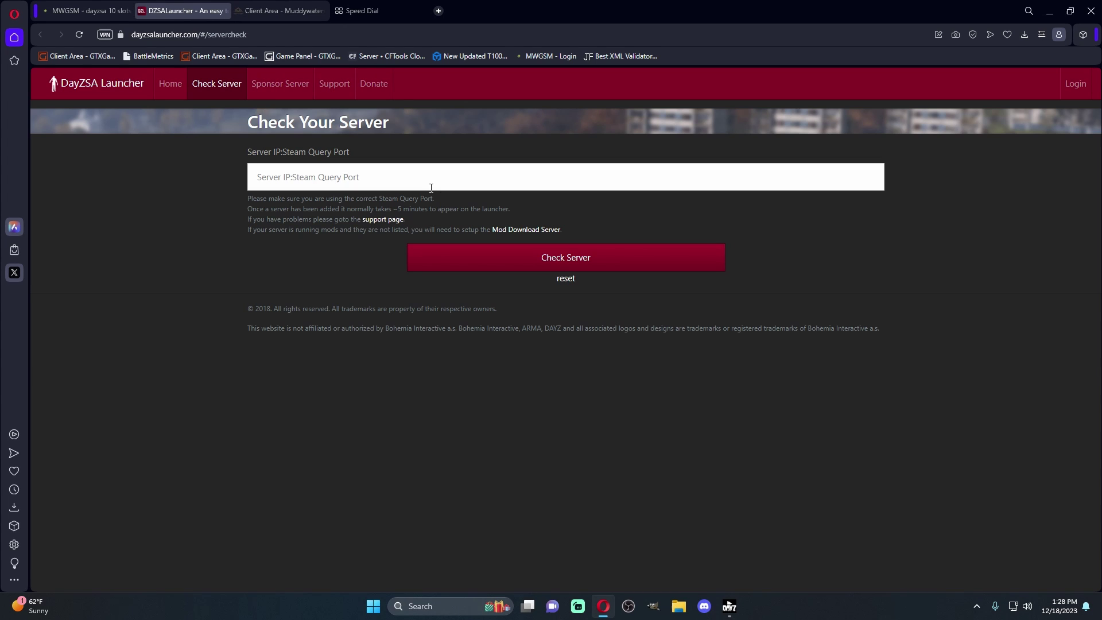
Copy the server query address 71.27.252.187:2323 from the server panel
click(68, 10)
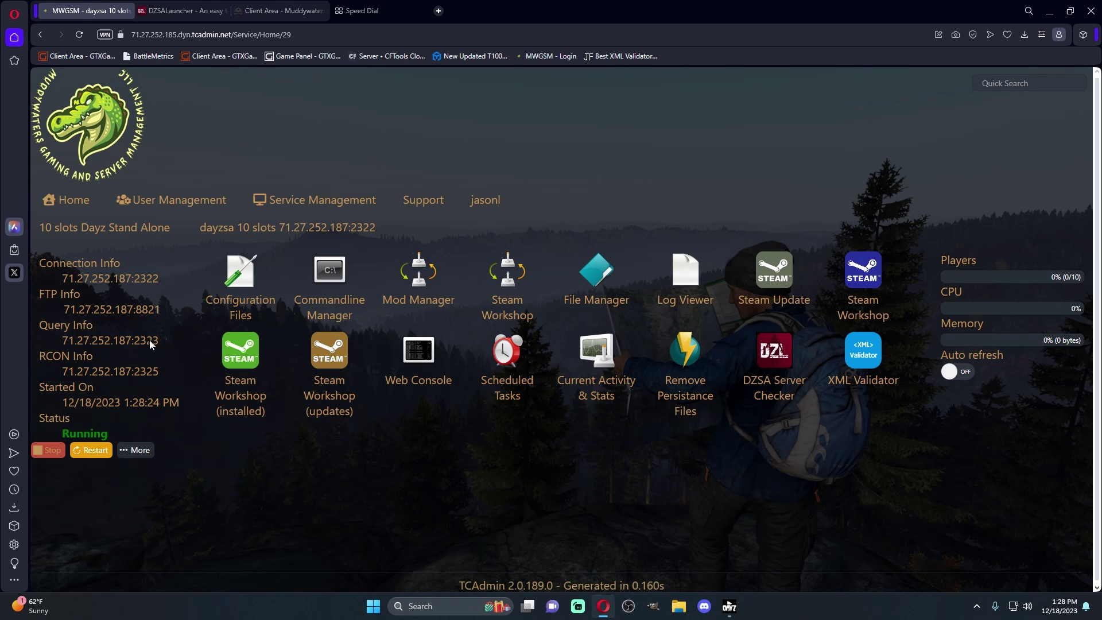
drag(155, 342, 62, 343)
right_click(90, 348)
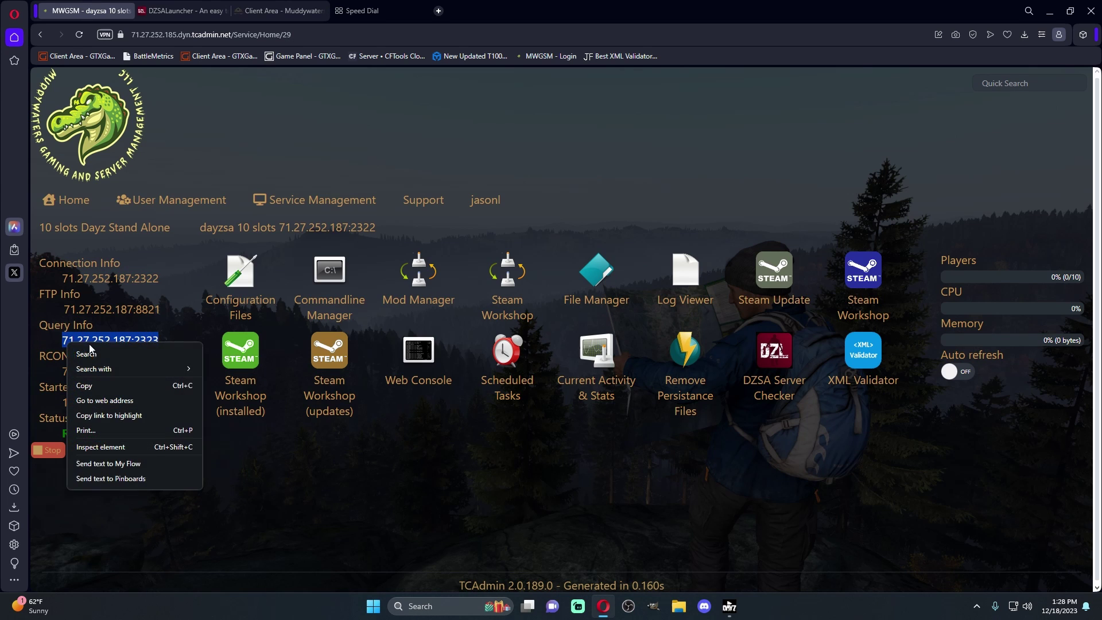
click(84, 386)
Add 71.27.252.187:2323 on the DZSA Check Server page, then close that tab
click(181, 10)
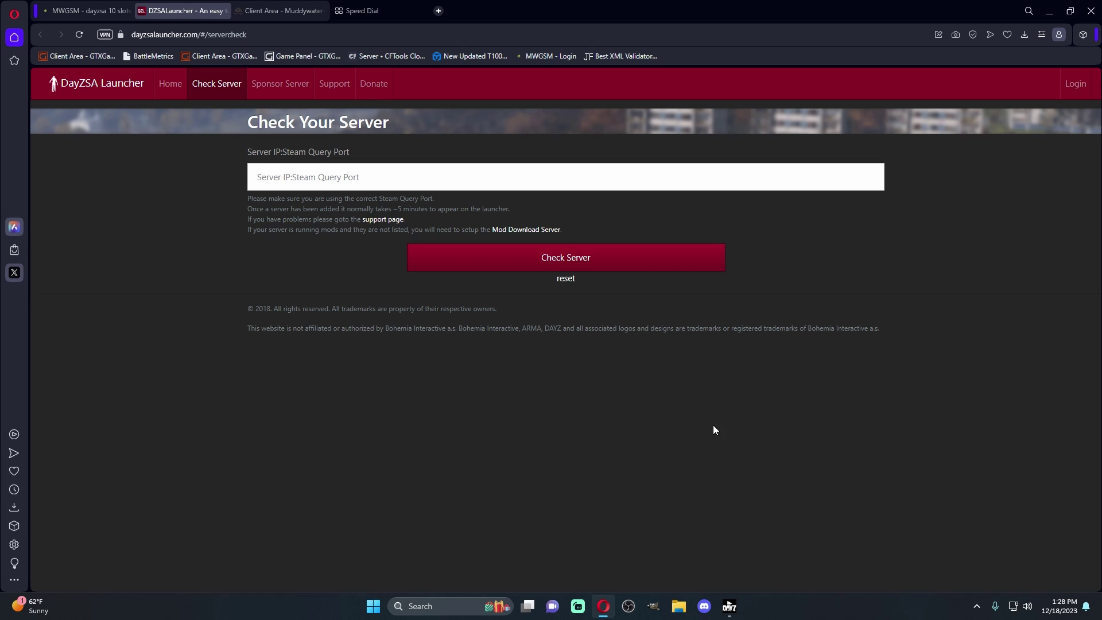
click(80, 10)
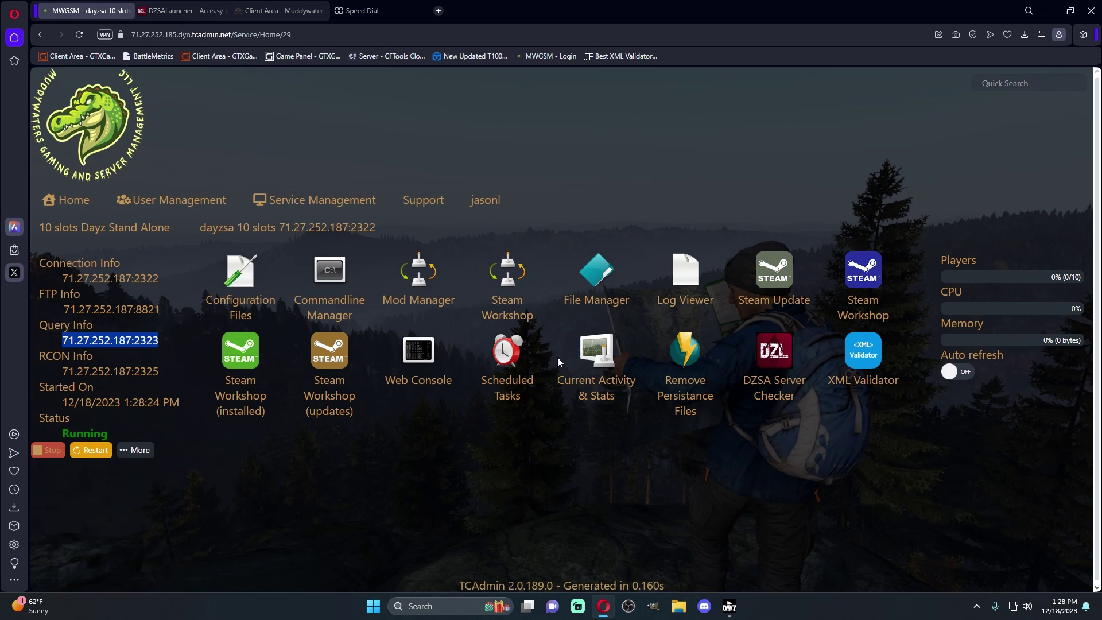
click(172, 11)
click(328, 171)
key(ctrl+v)
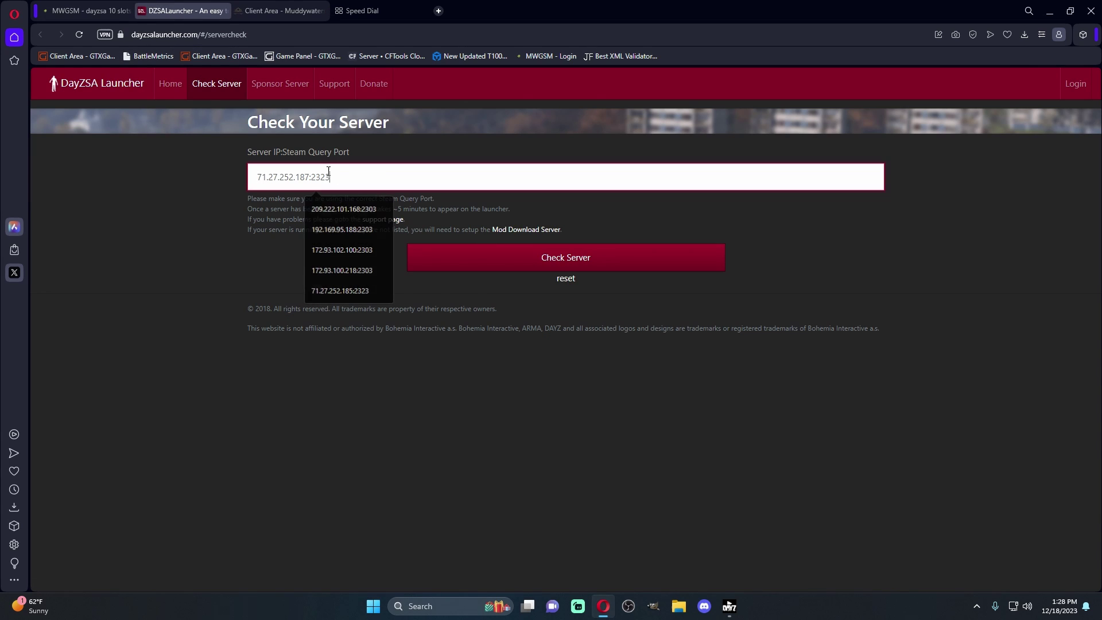
click(511, 256)
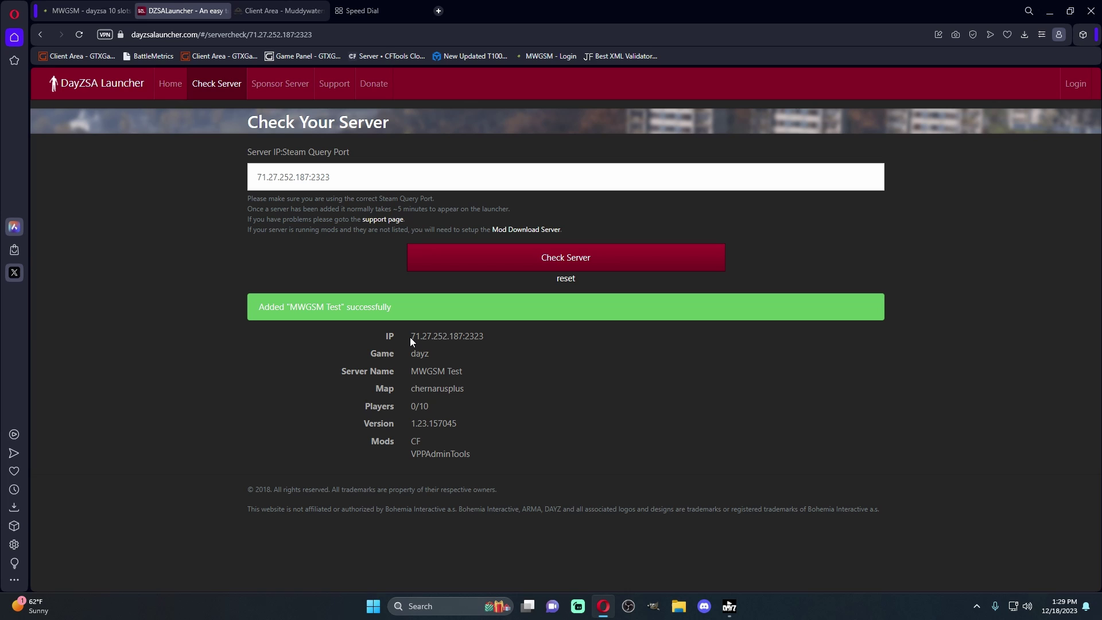
click(224, 11)
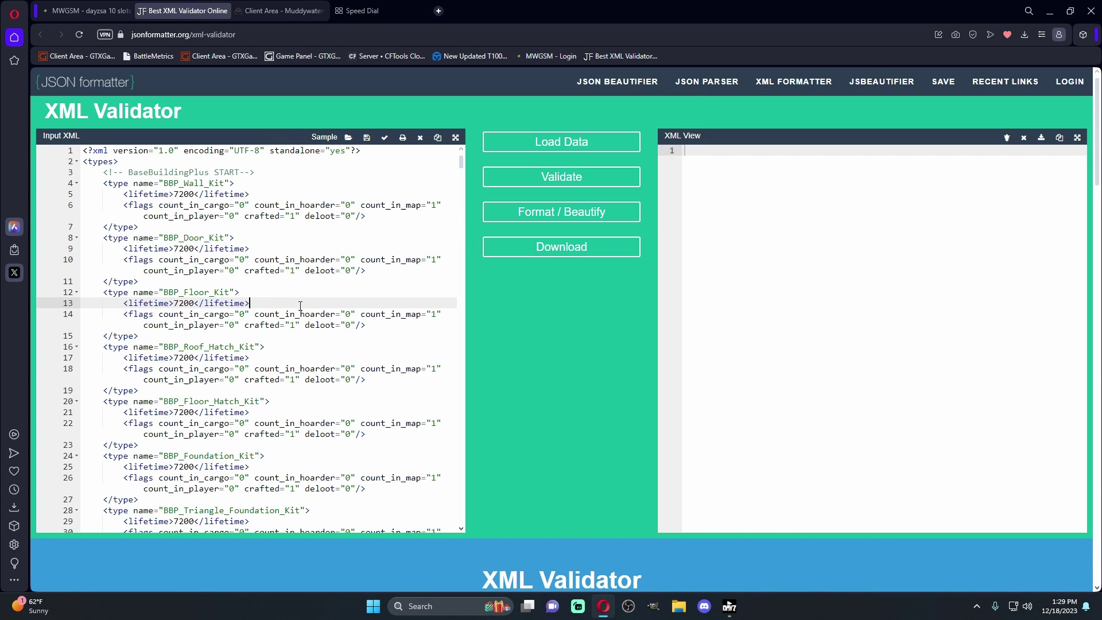
Select and delete all the old types XML in the validator's input box
key(ctrl+a)
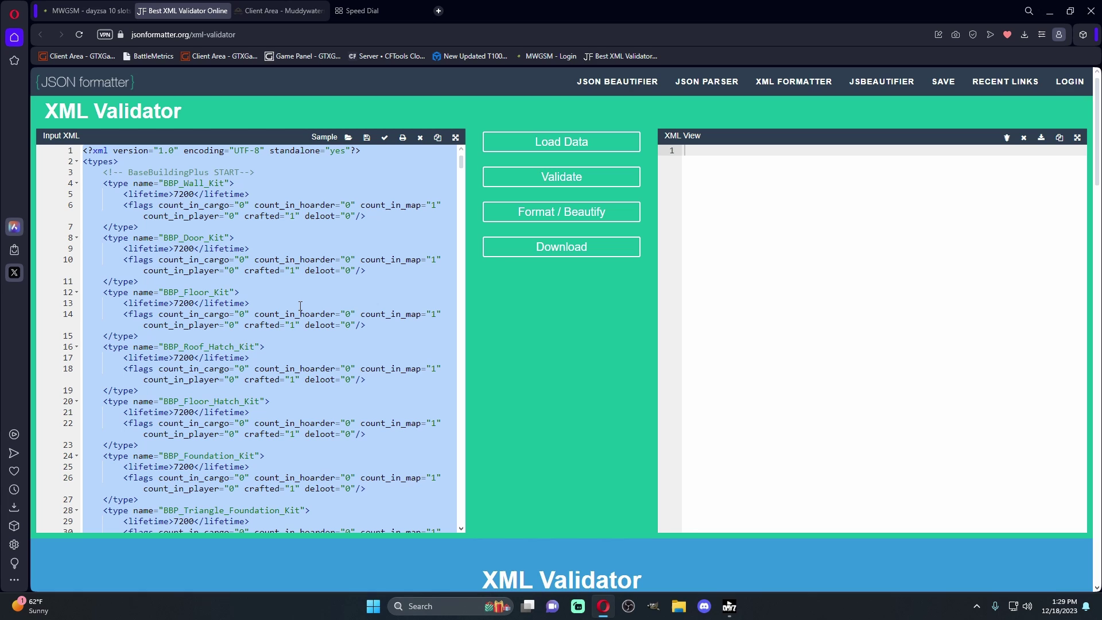
key(BackSpace)
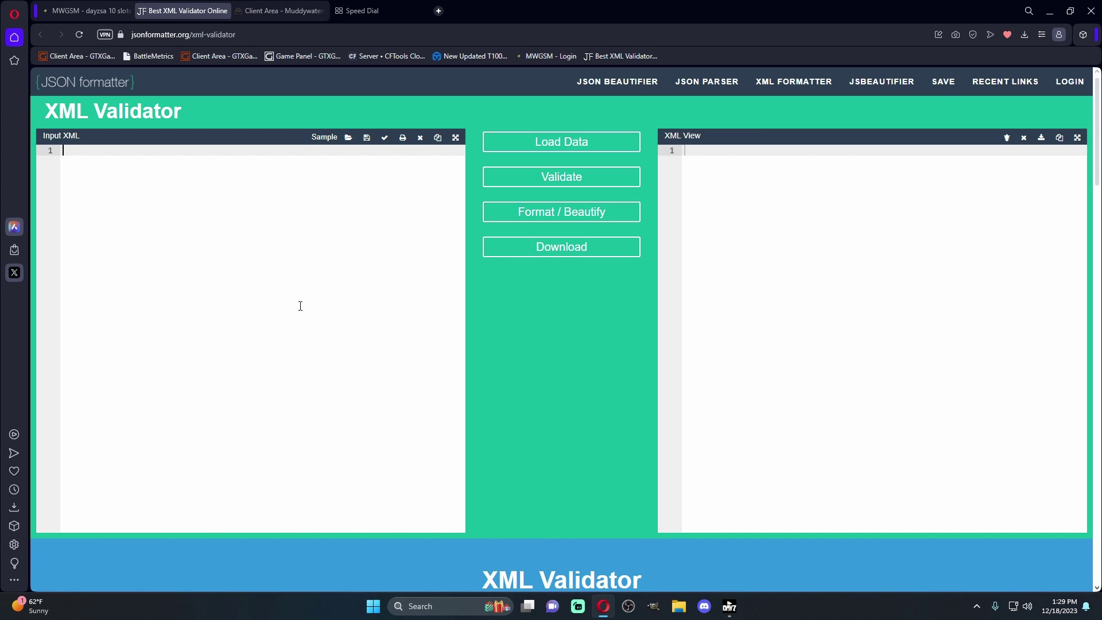
Open types.xml from mpmissions/dayzOffline.chernarusplus/db in the file manager's text editor
click(86, 13)
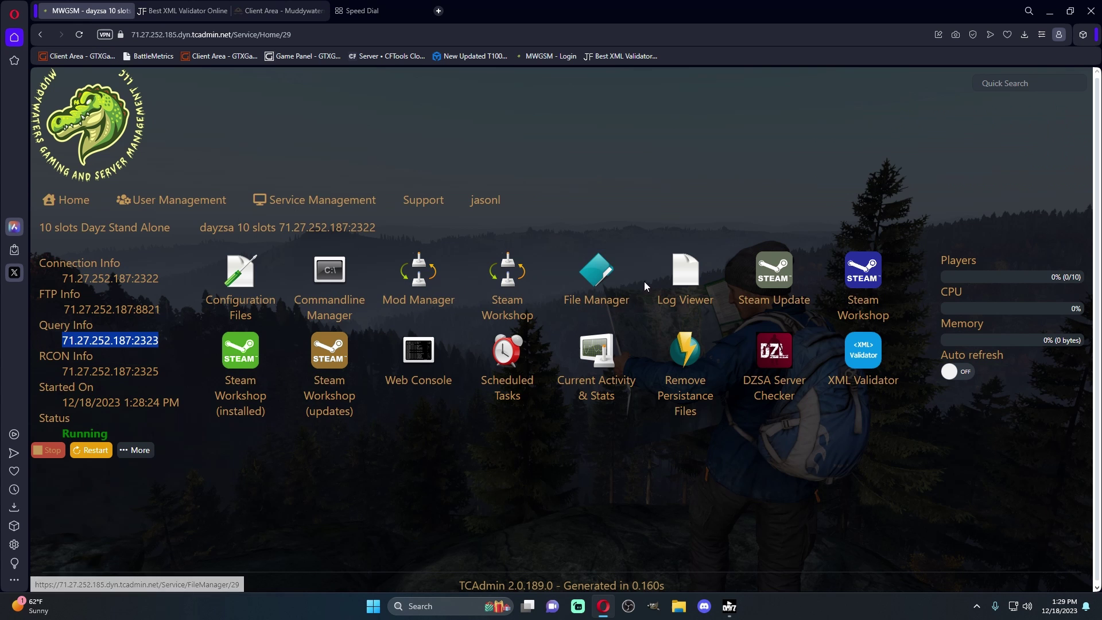
click(613, 275)
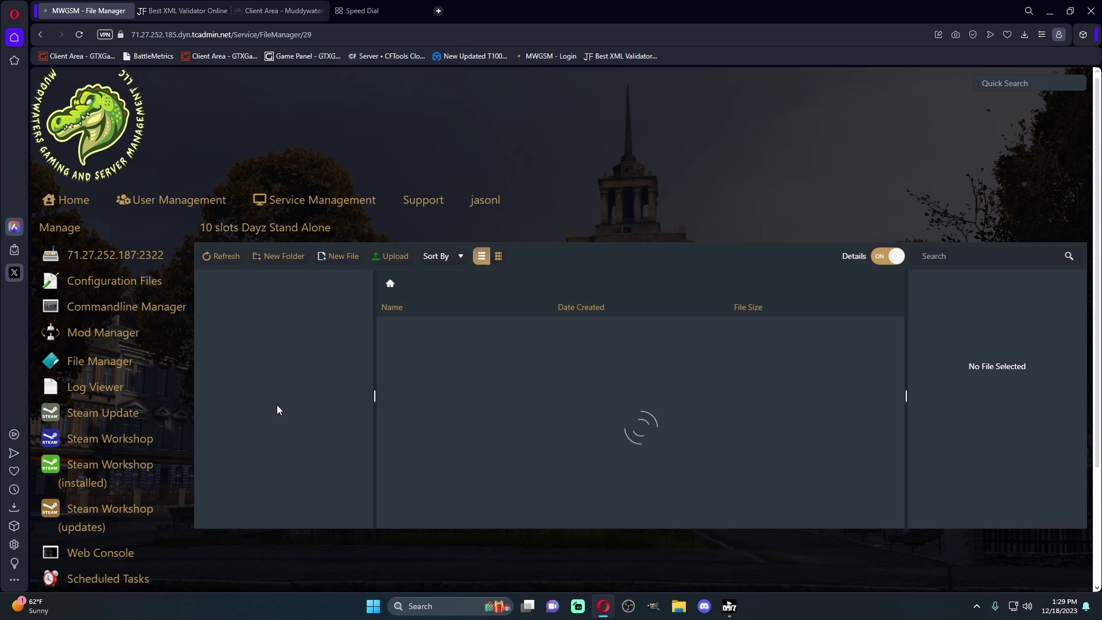
scroll(247, 419, down, 1)
click(238, 438)
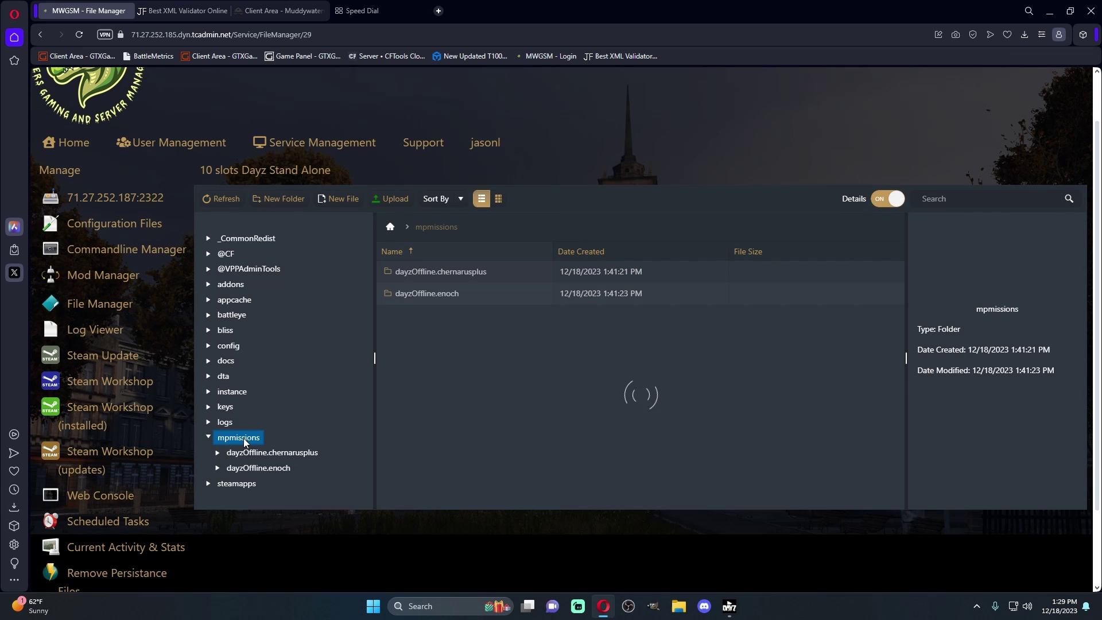
double_click(514, 279)
double_click(439, 274)
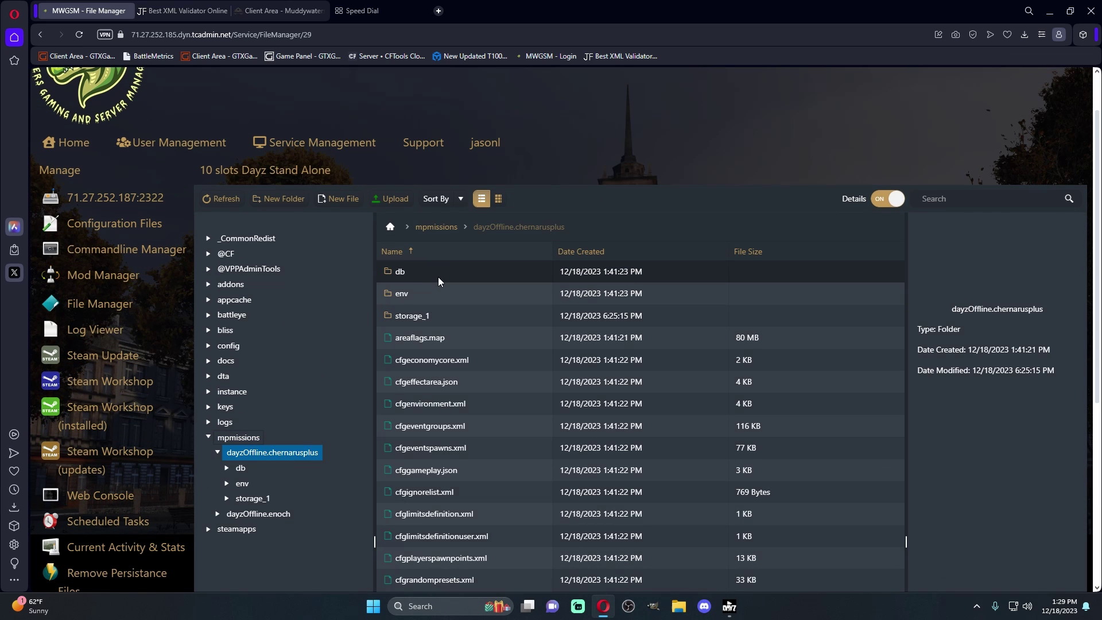
double_click(454, 359)
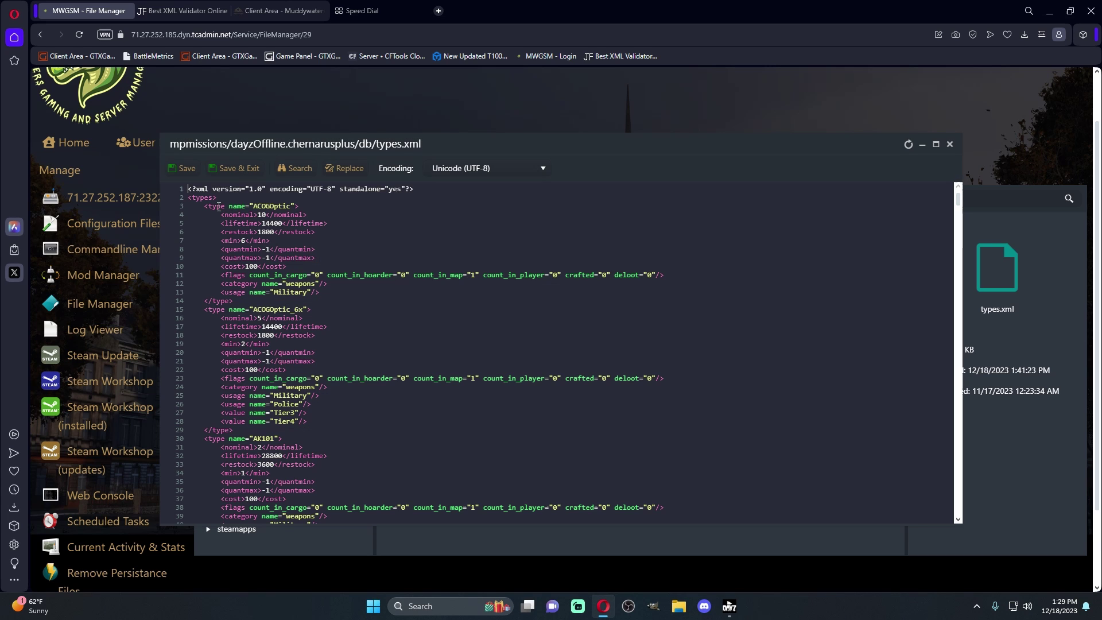
Copy lines 2–29 of types.xml: the opening types tag and first two entries
drag(194, 199, 392, 431)
right_click(267, 341)
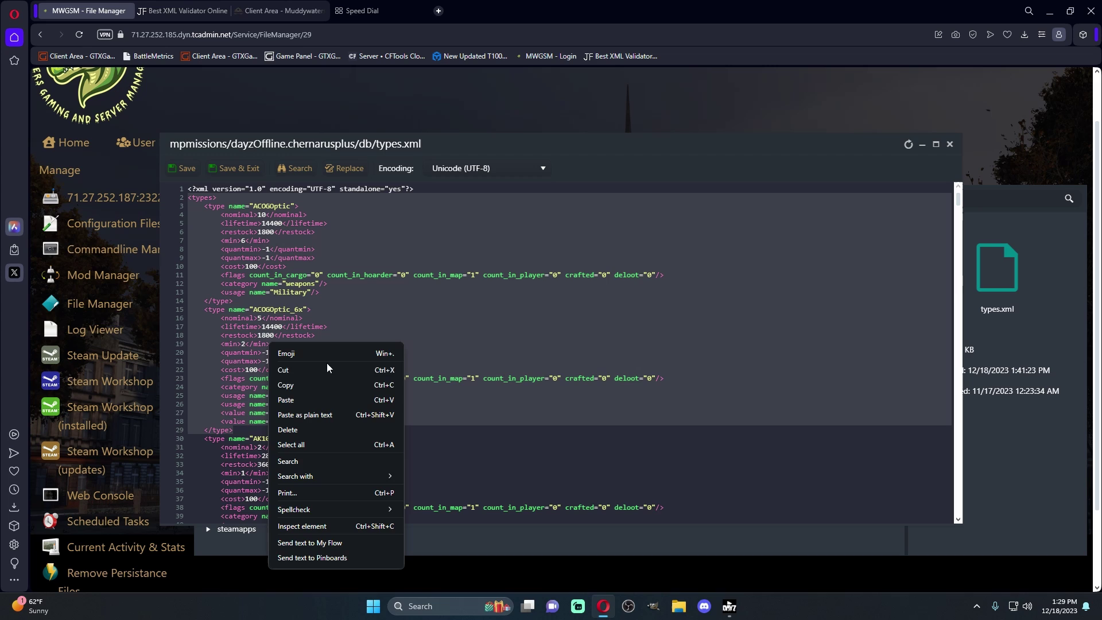
click(322, 384)
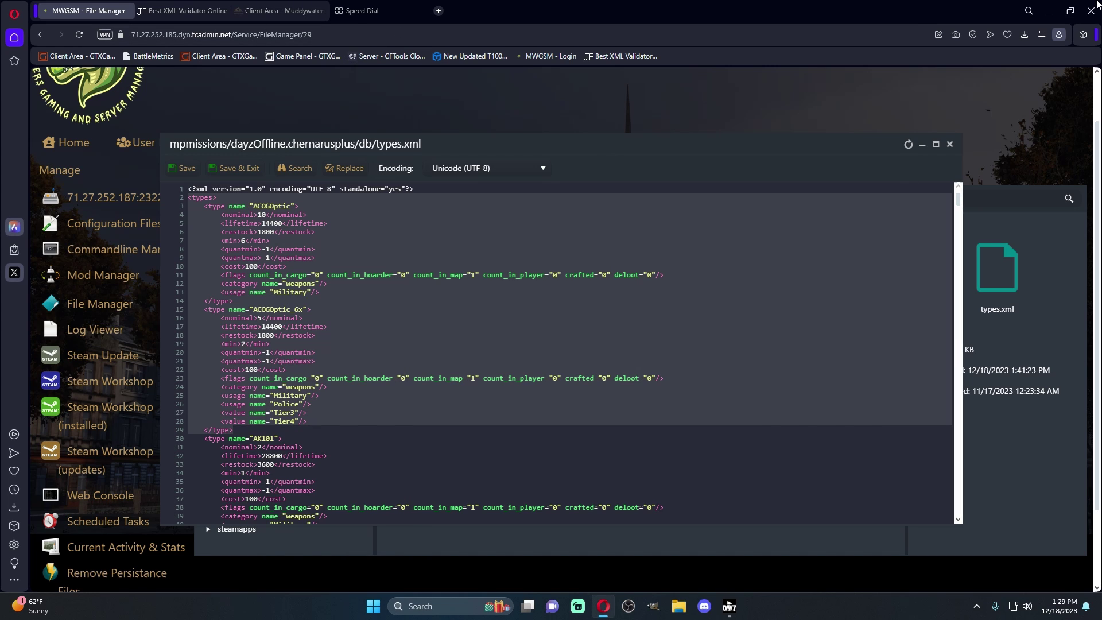
Paste the copied XML into the XML Validator, add a closing </types> tag, and validate
click(192, 12)
key(ctrl+v)
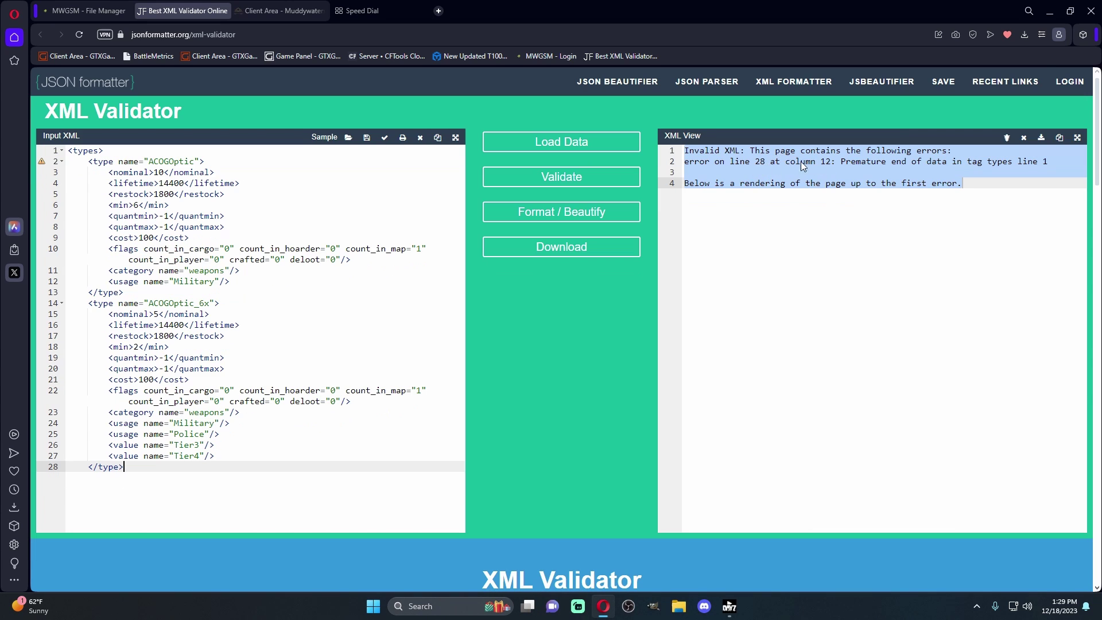
key(Return)
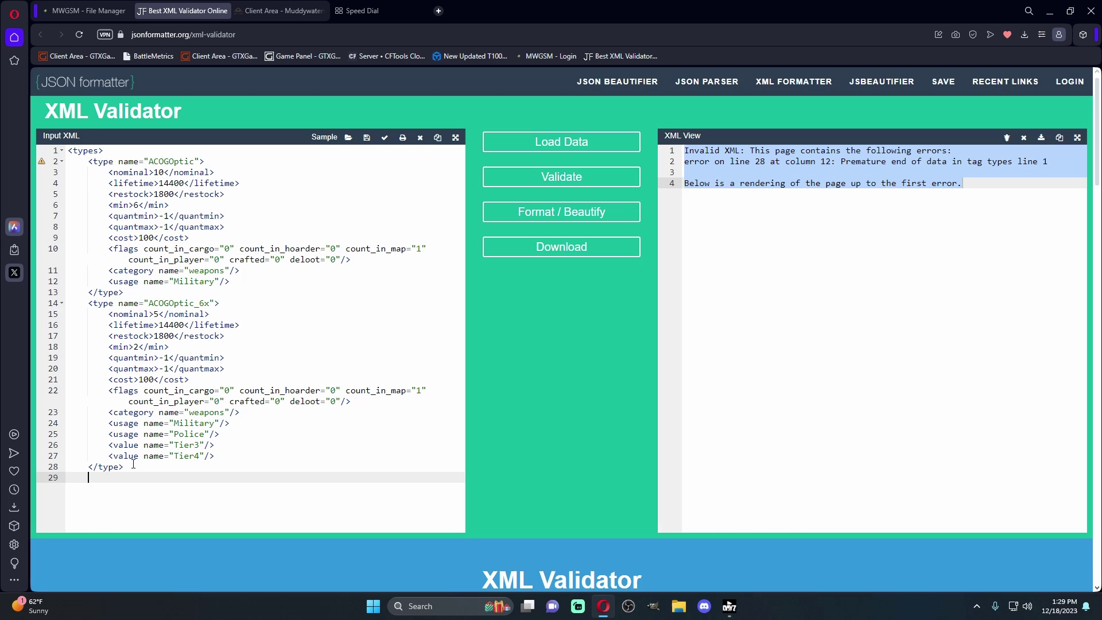
text(</types>)
click(585, 174)
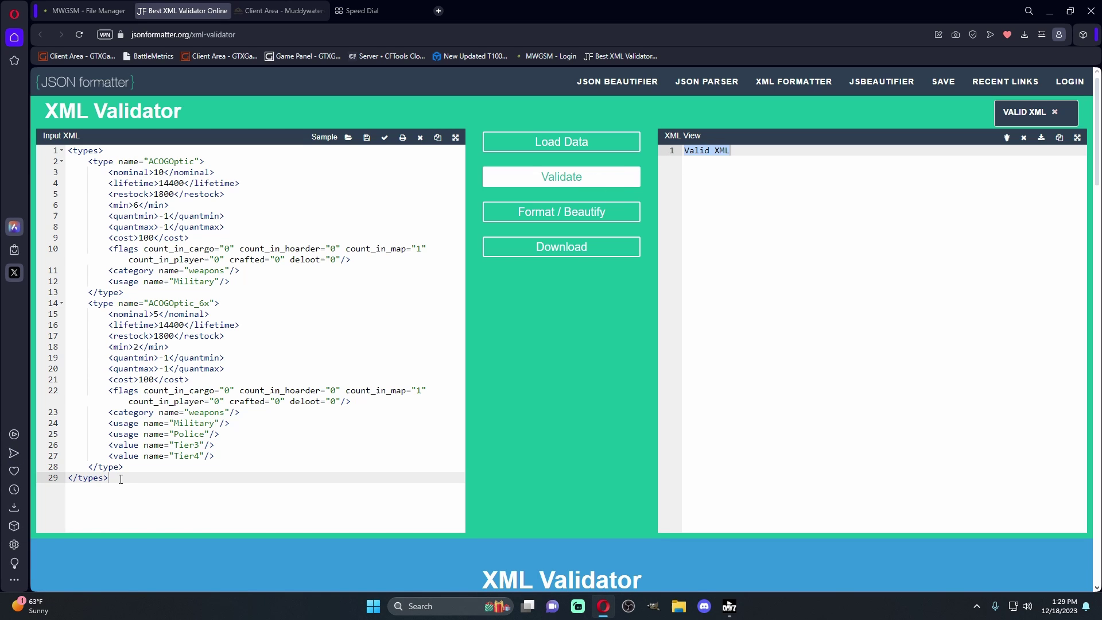
Remove the closing tag, re-validate to show the premature-end error, then return to the panel
drag(121, 479, 69, 481)
key(BackSpace)
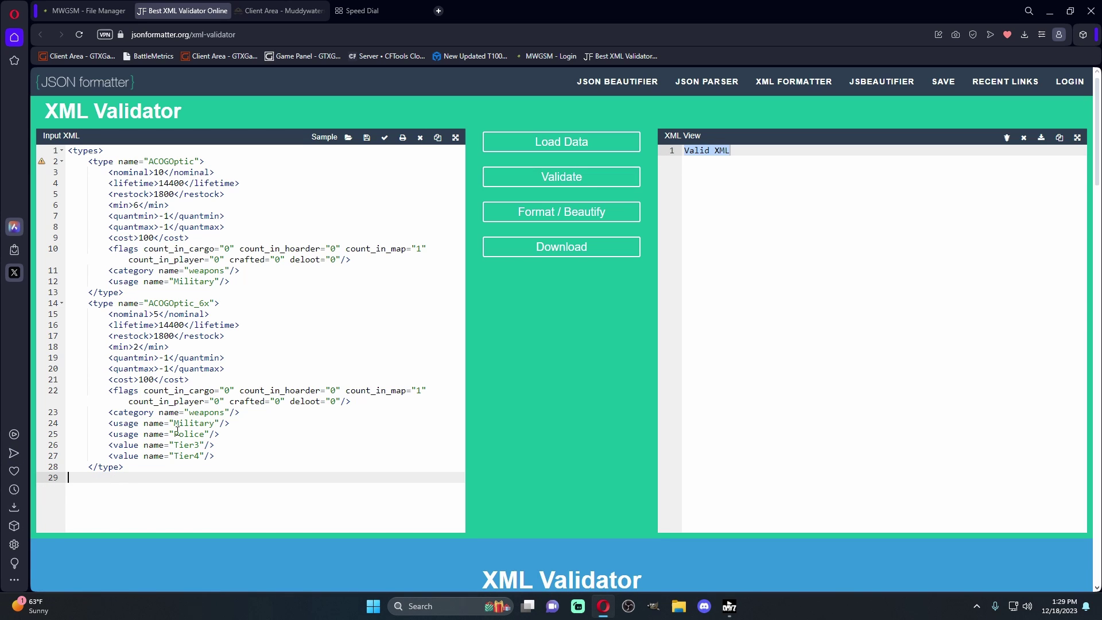
click(603, 180)
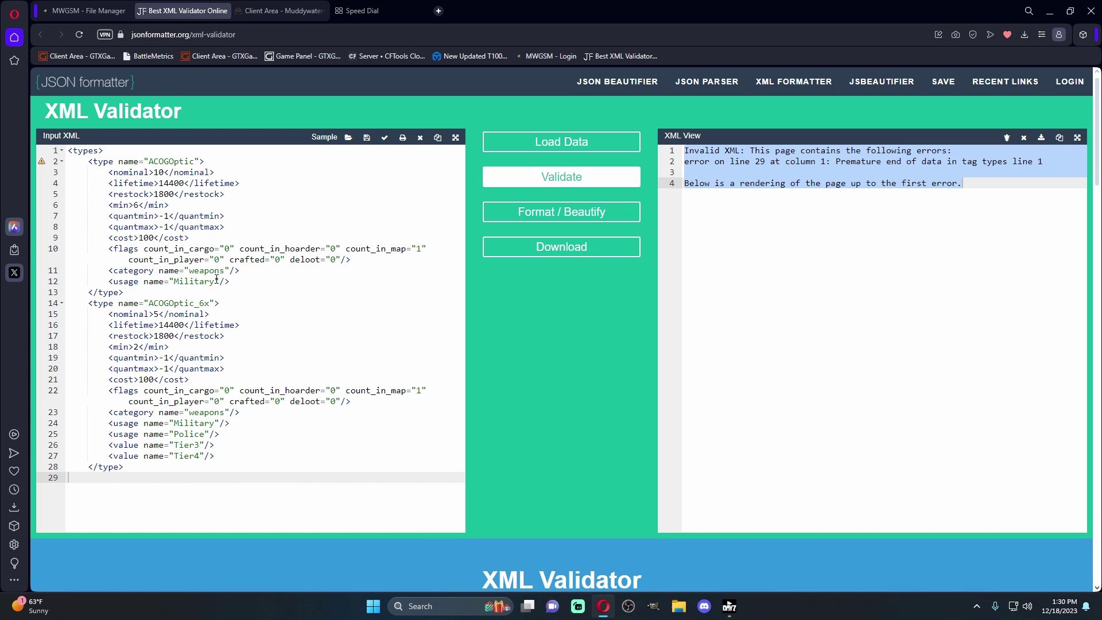
click(87, 10)
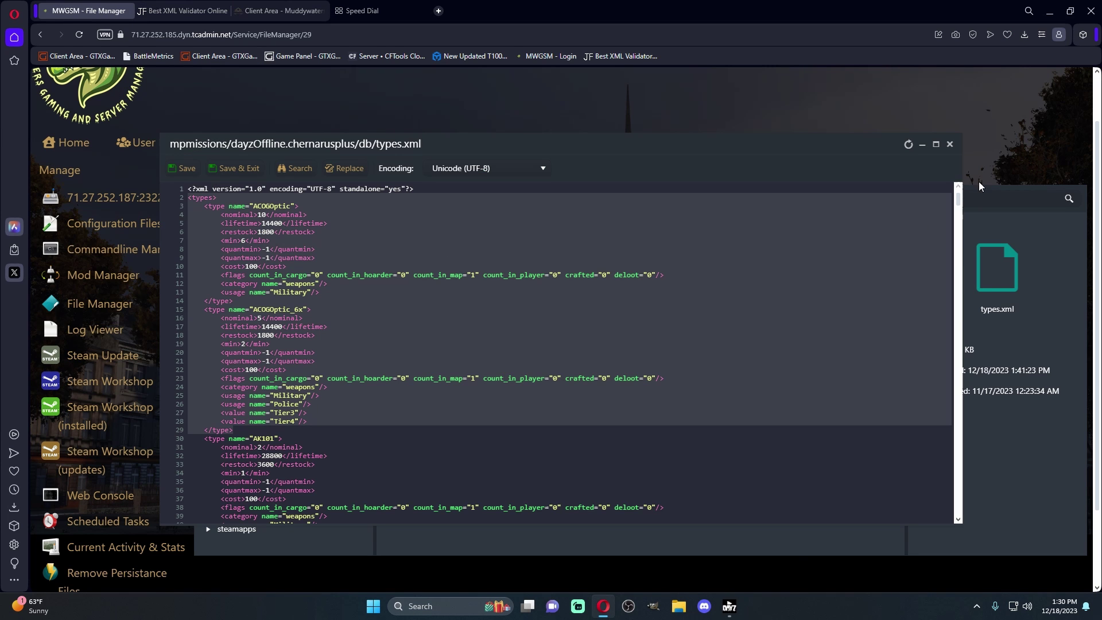
Close the types.xml editor, return to the server overview, and cancel the Steam Update prompt
click(950, 144)
click(95, 206)
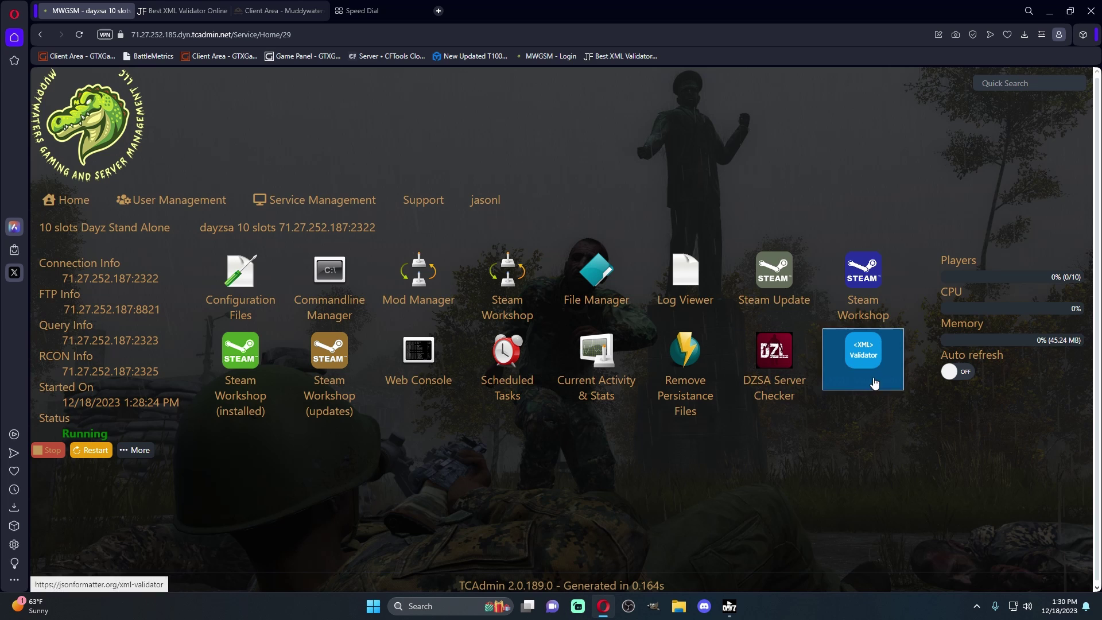
click(775, 293)
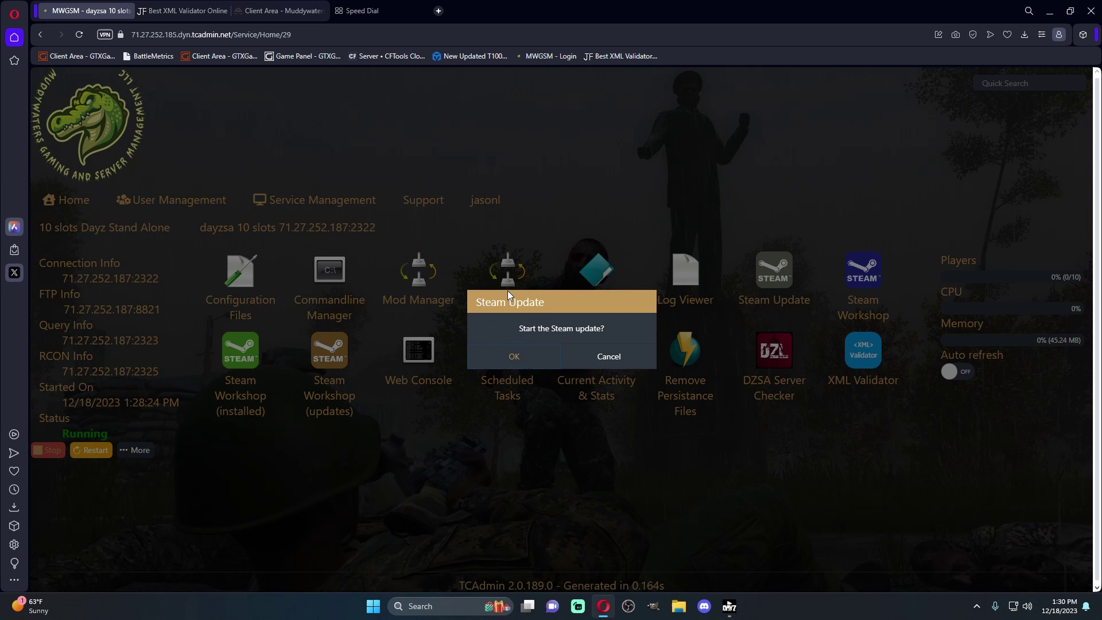
click(630, 362)
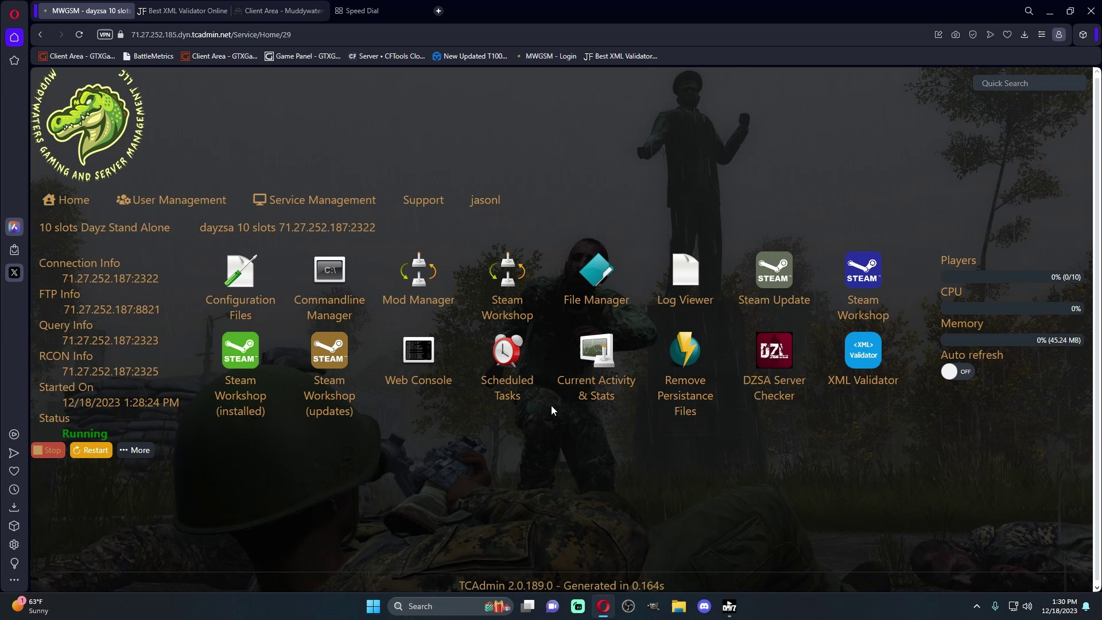
click(687, 356)
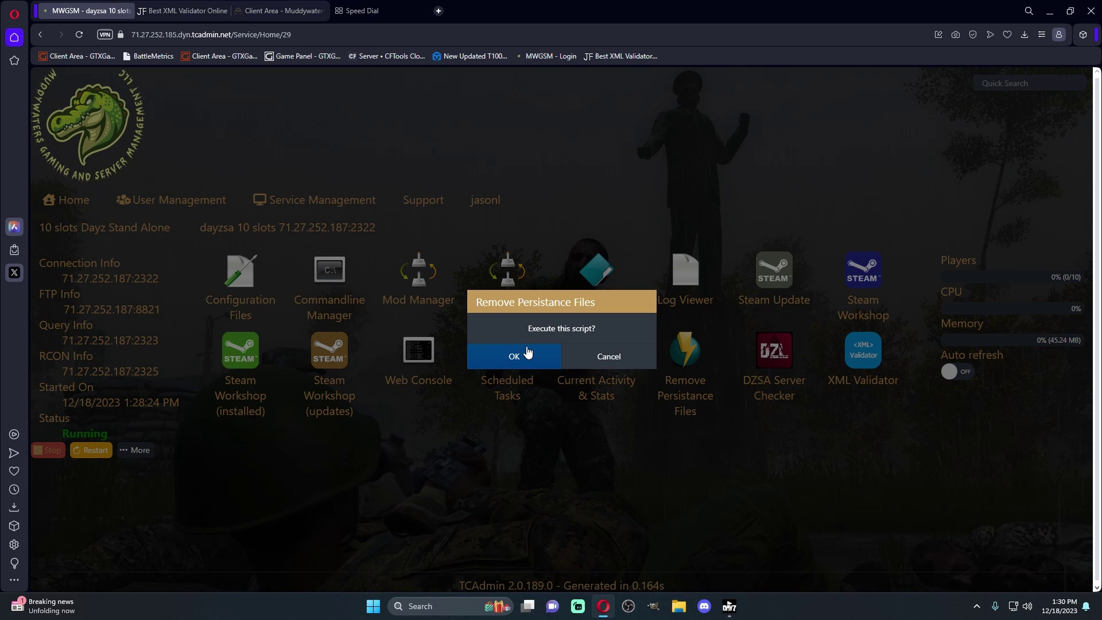
click(528, 354)
click(624, 362)
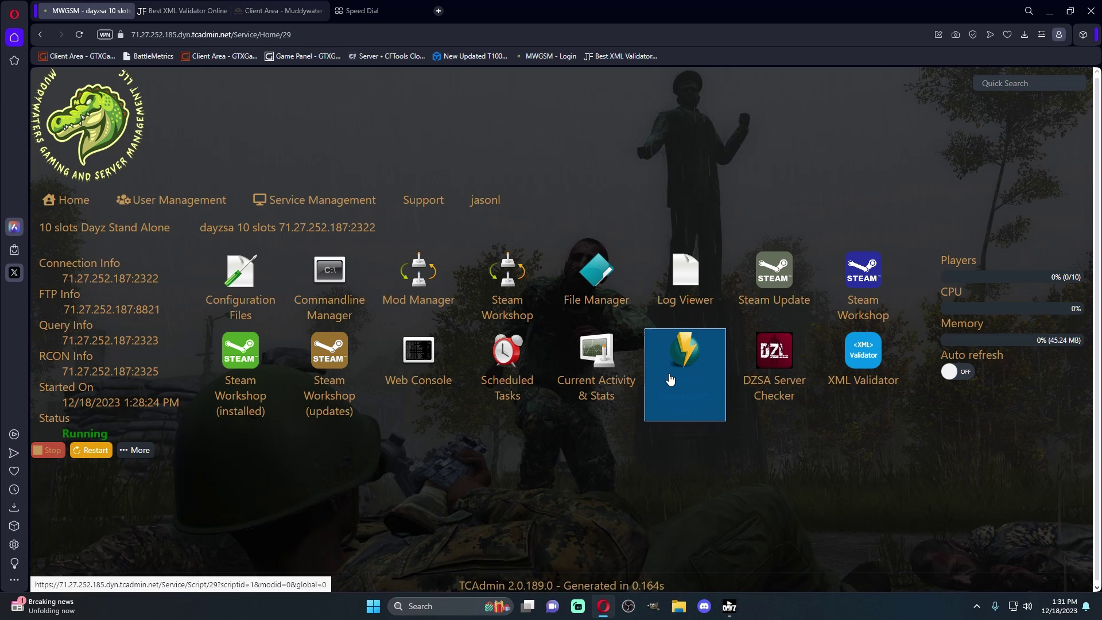
In the file manager, open mpmissions > dayzOffline.chernarusplus
click(596, 284)
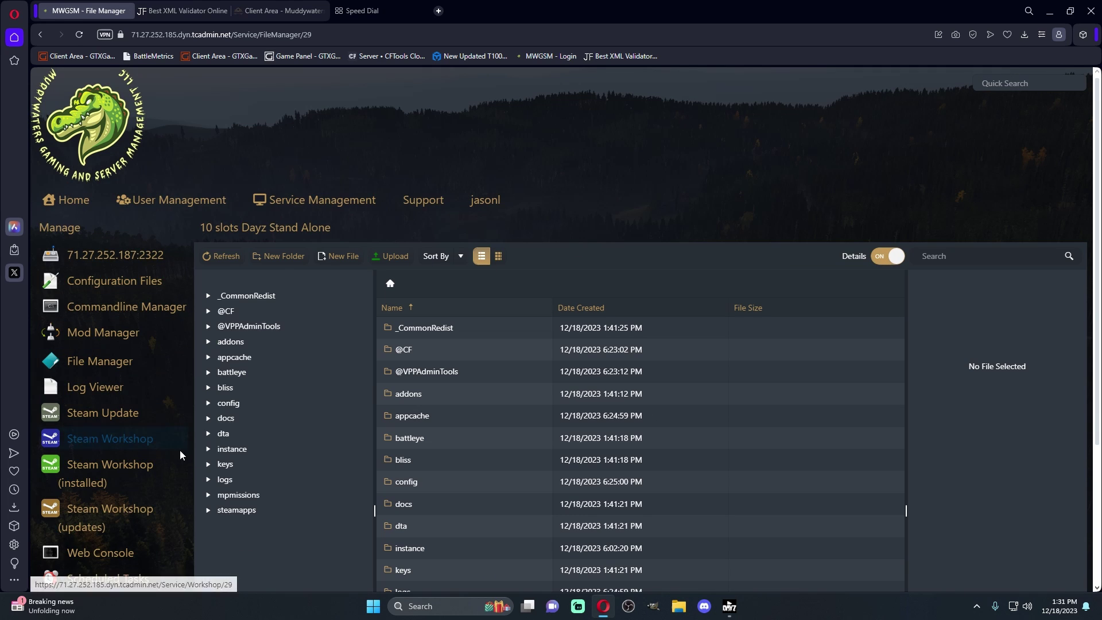
click(248, 497)
click(506, 335)
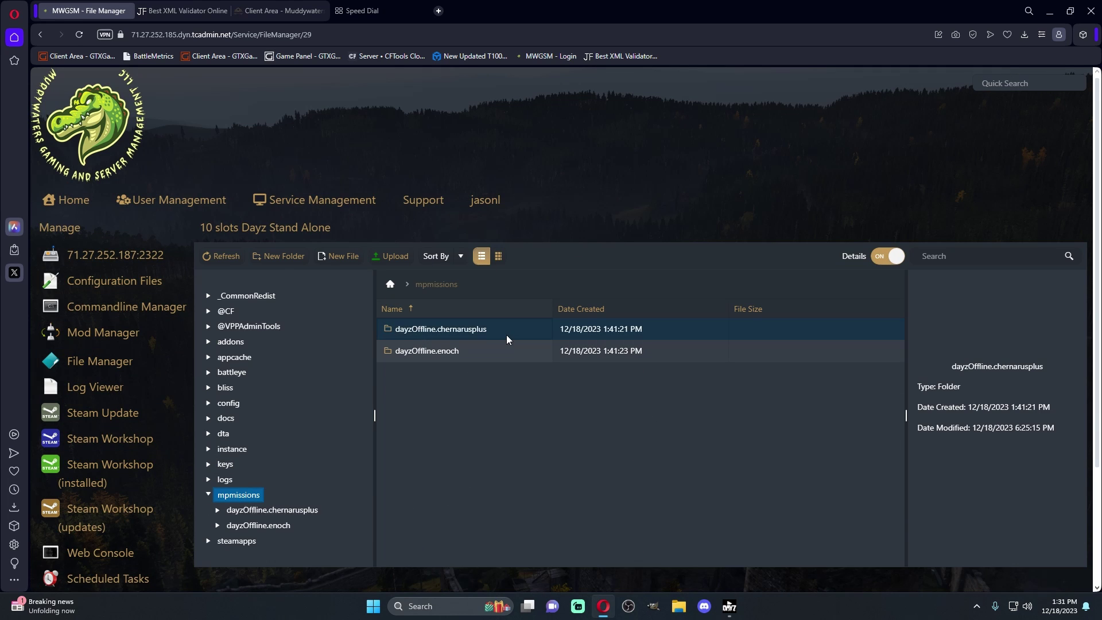
double_click(506, 335)
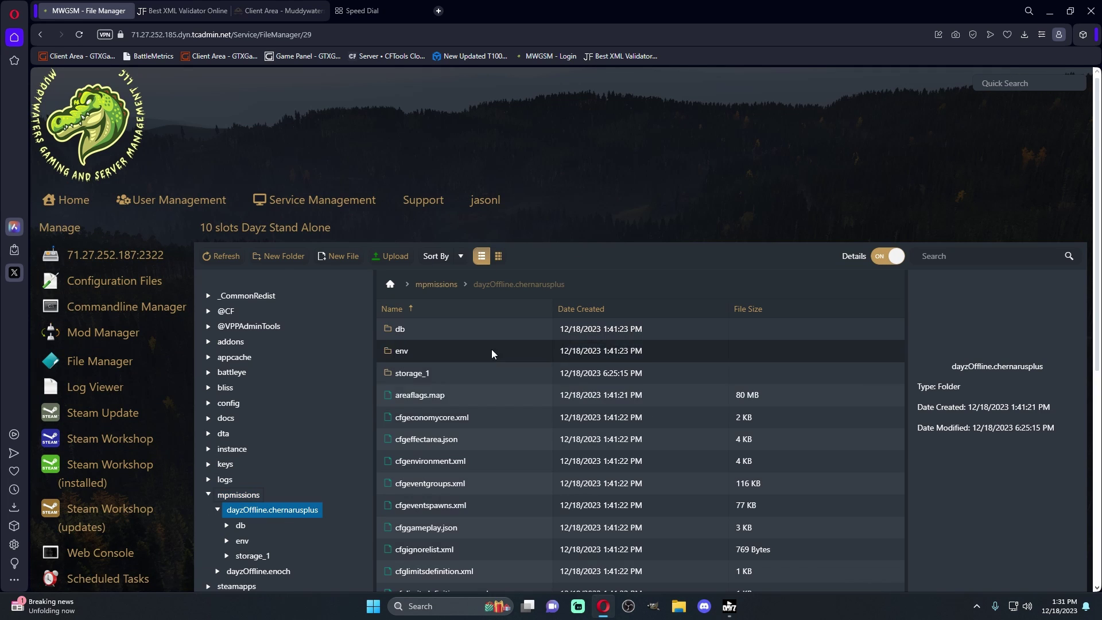
Browse into the storage_1 persistence folder and open its data folder
click(419, 394)
click(408, 371)
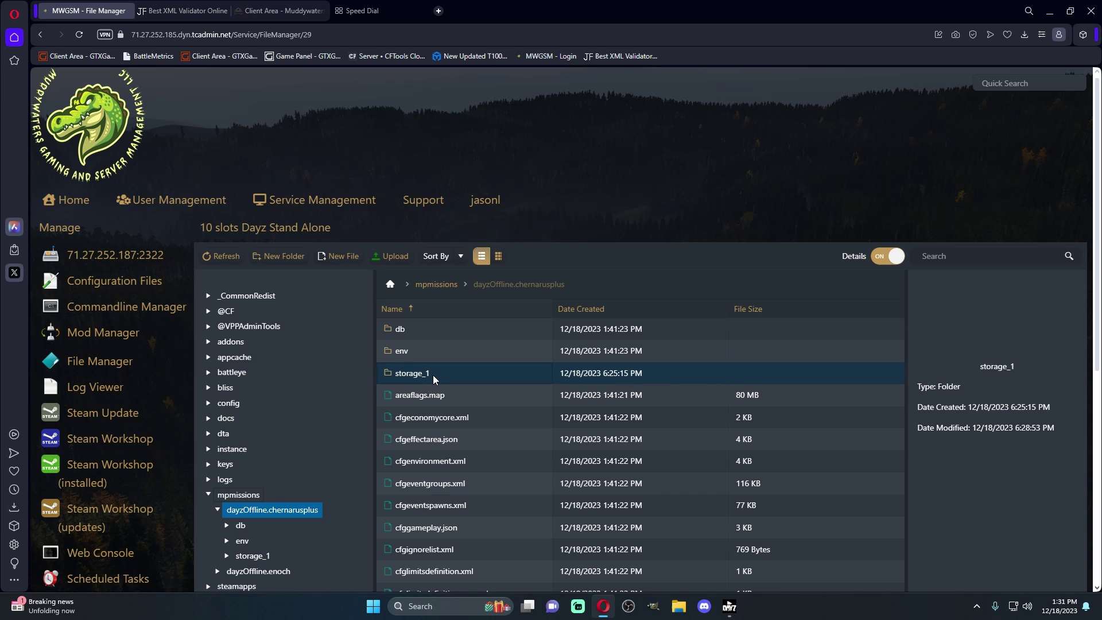
double_click(433, 375)
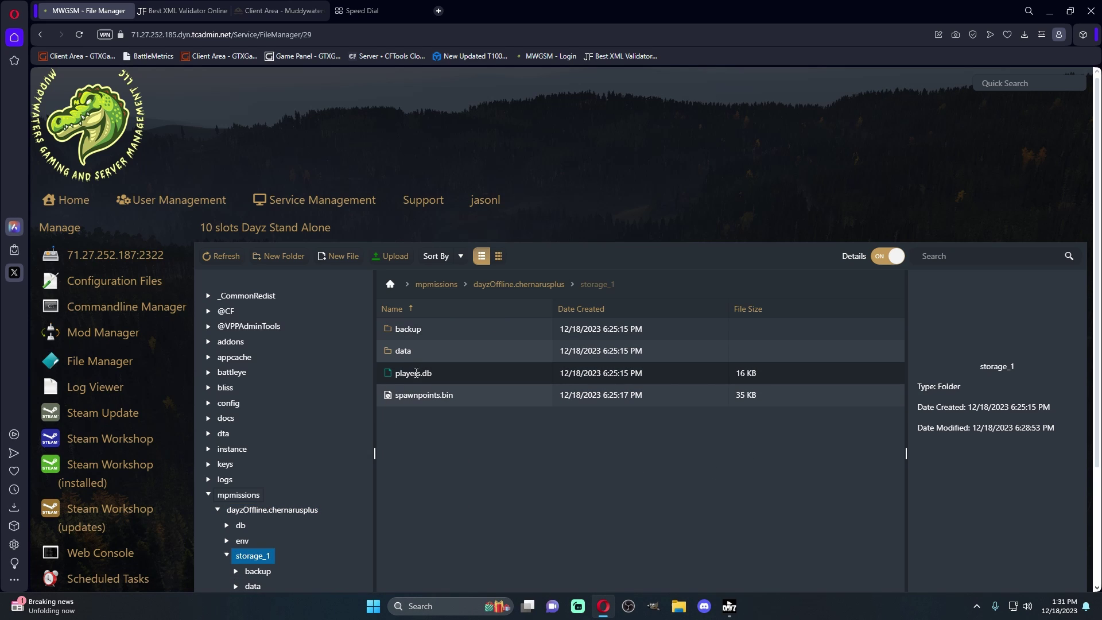
click(419, 352)
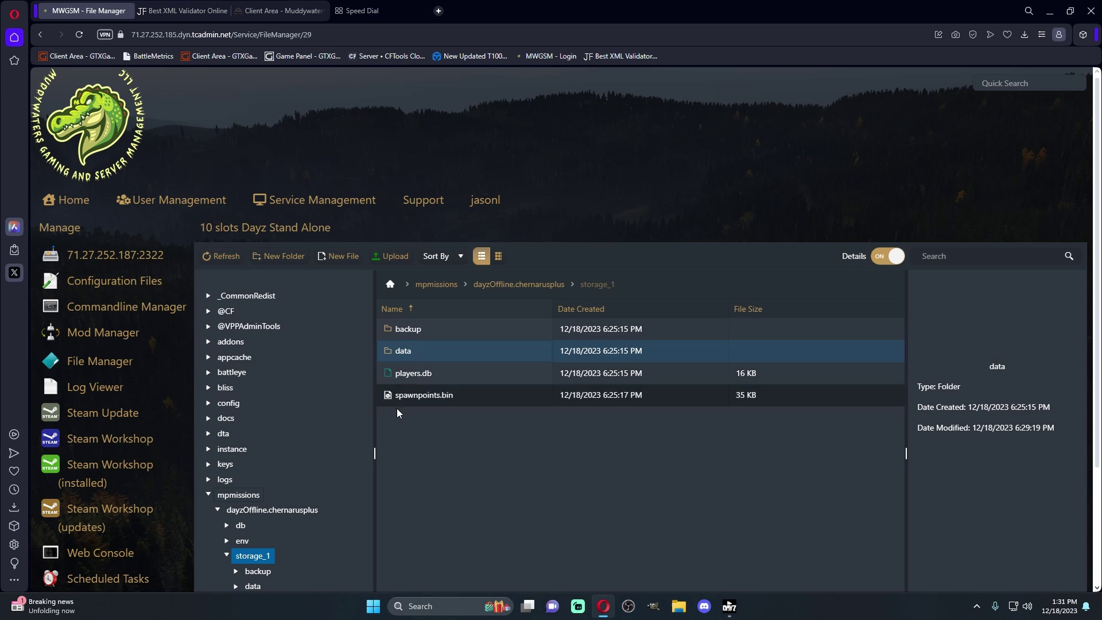
click(411, 373)
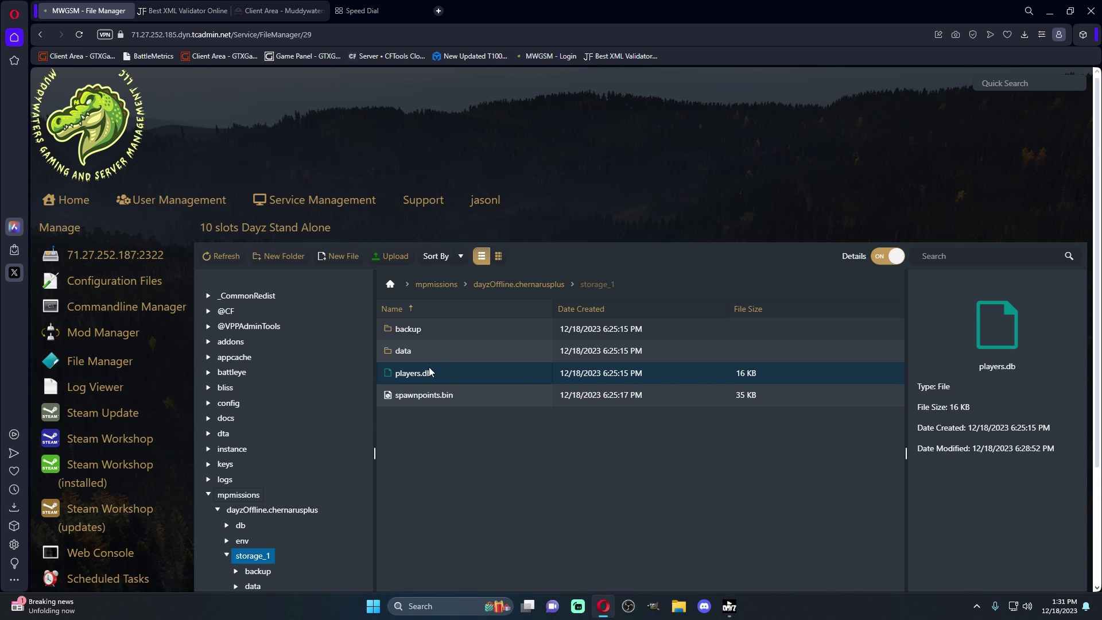
click(421, 353)
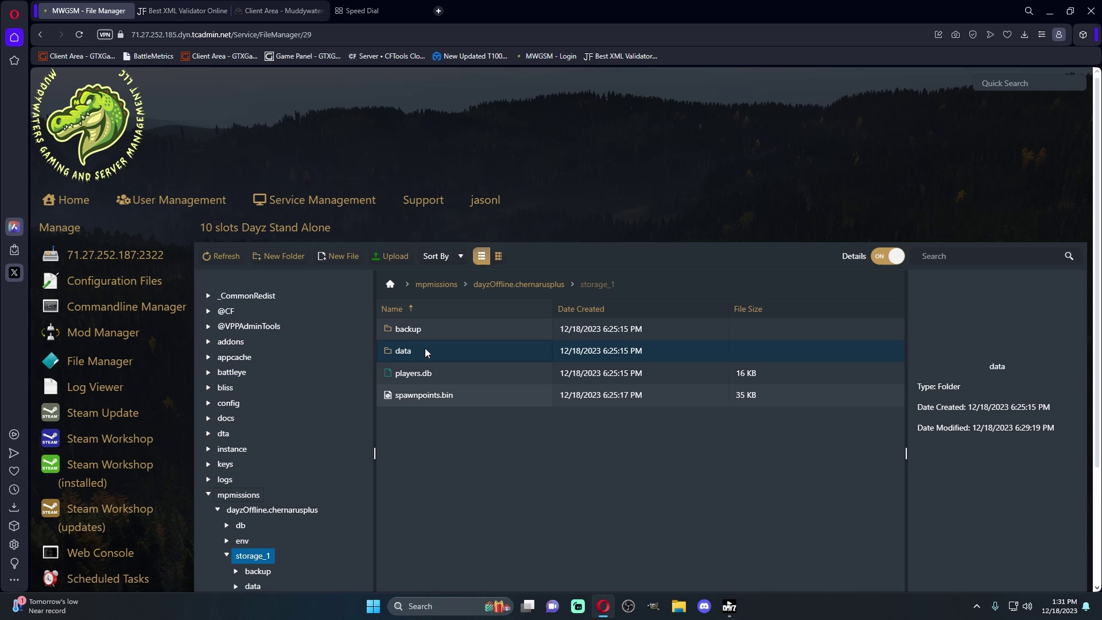
double_click(440, 351)
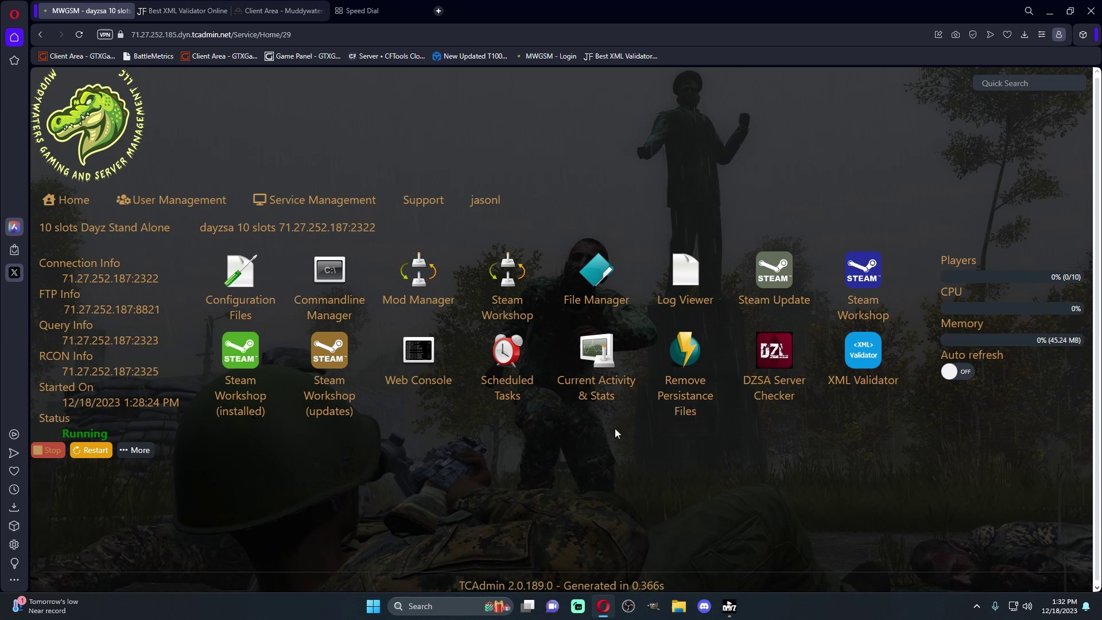
Install the DZSA Server Side Mod Launcher from Mod Manager and confirm, so it reads Installed
click(442, 304)
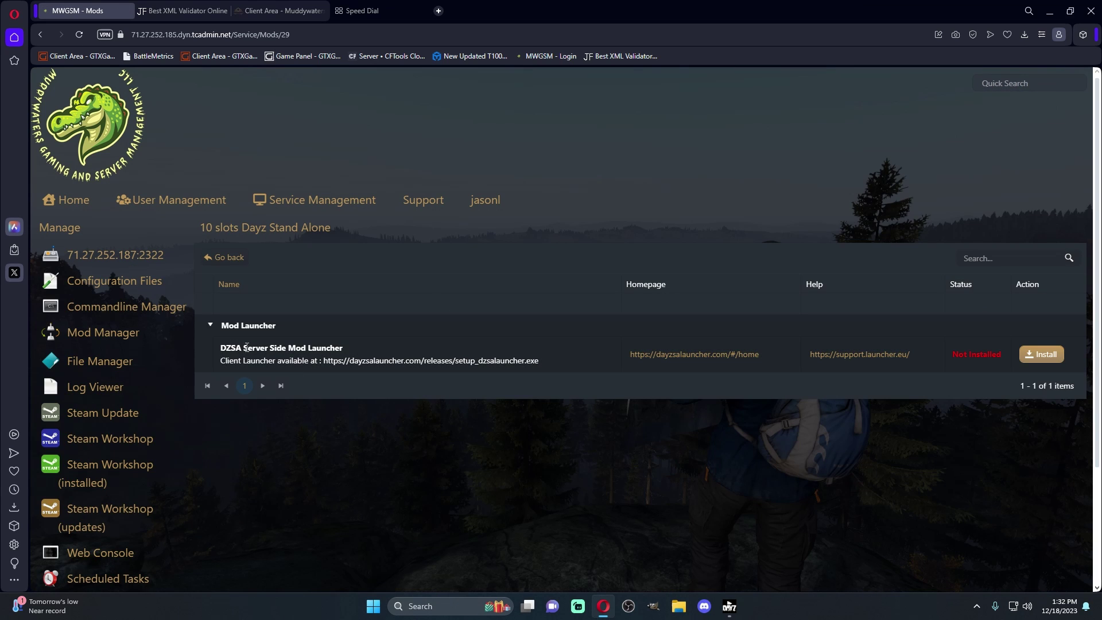
click(1042, 354)
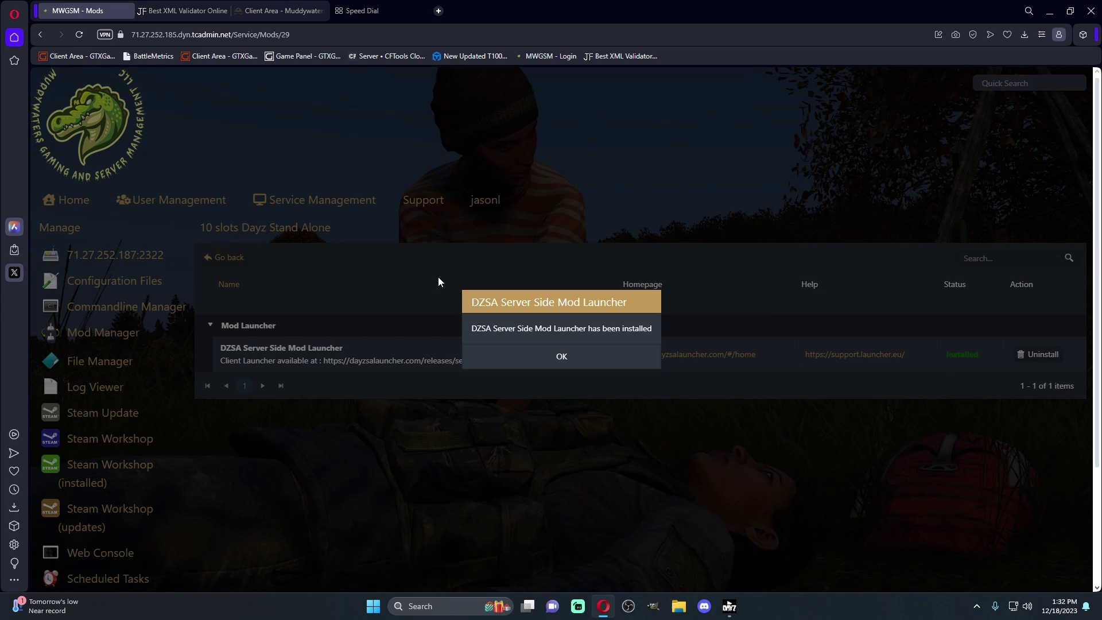
click(482, 366)
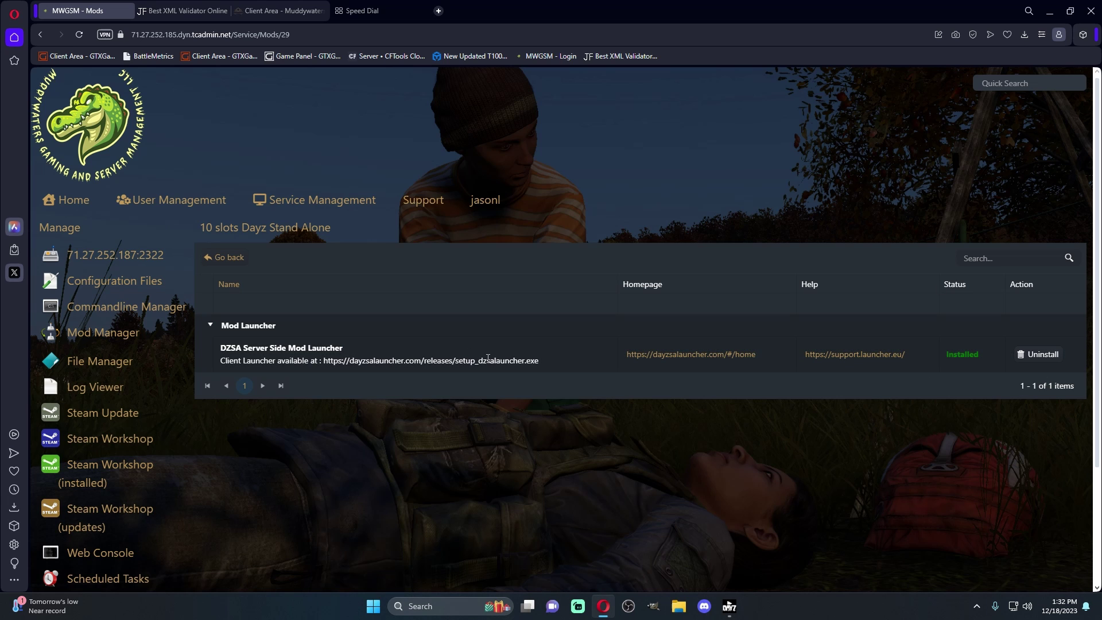
scroll(658, 353, down, 2)
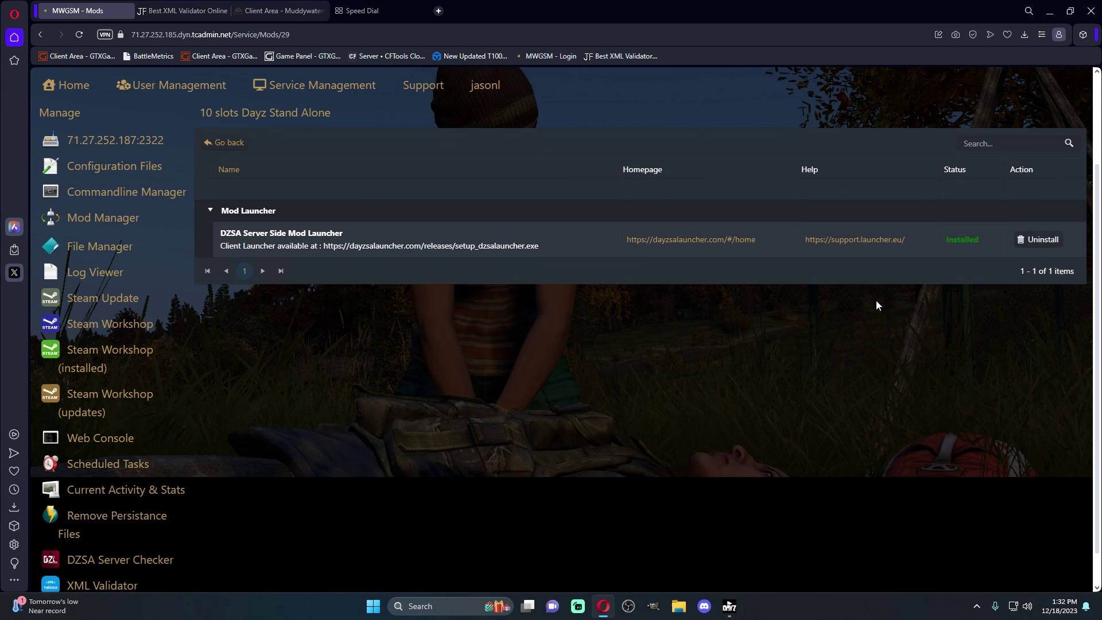
scroll(878, 305, up, 1)
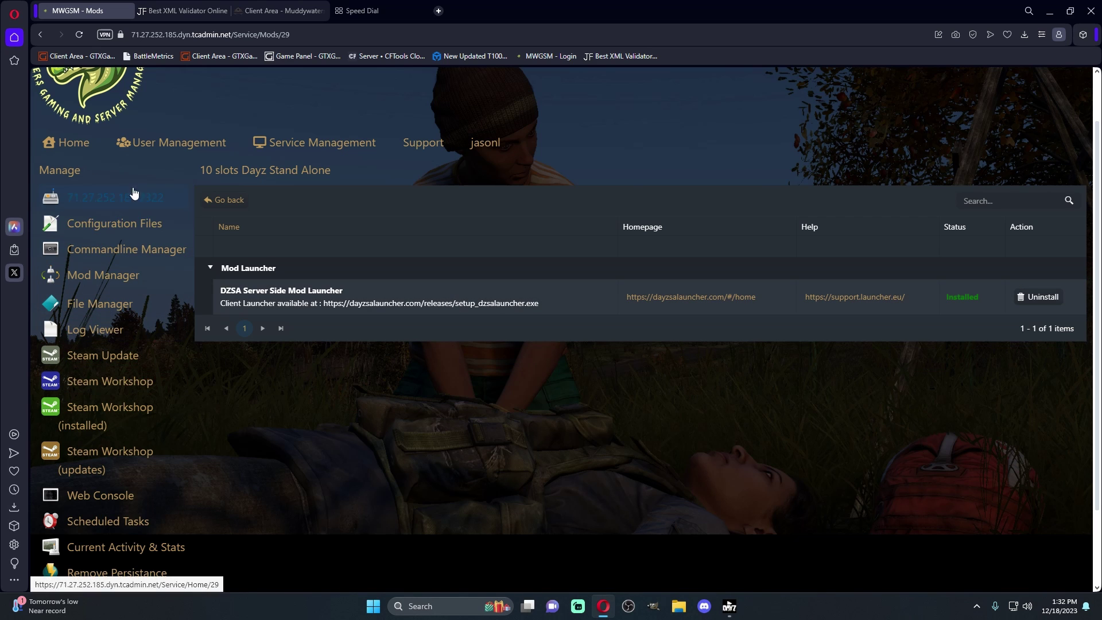
Open serverDZ.cfg in the text editor and clear the server password
click(91, 221)
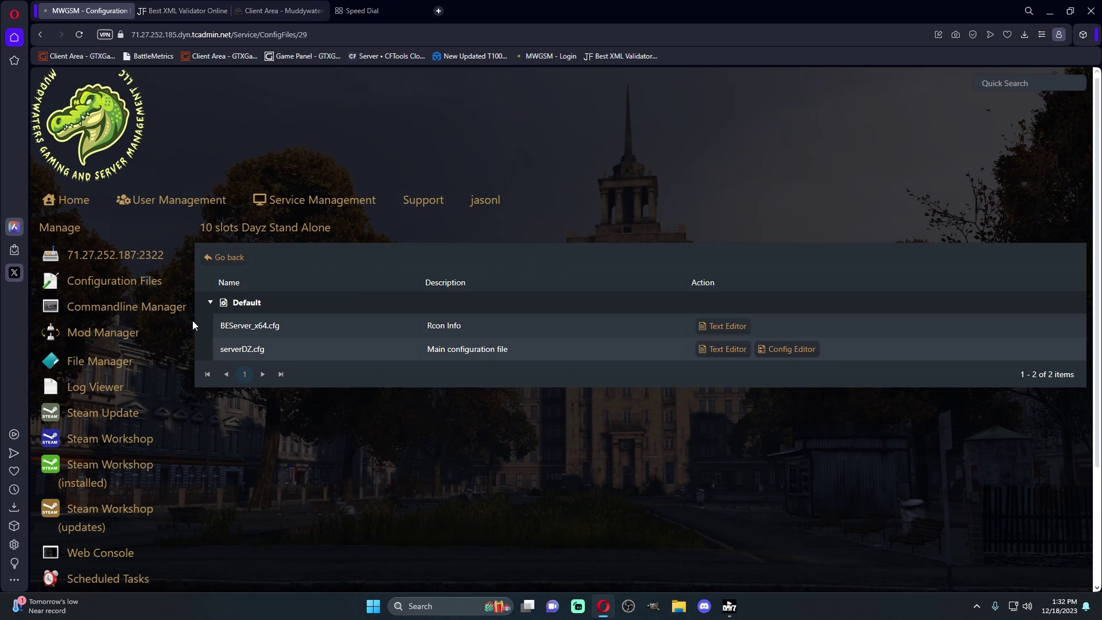
click(739, 358)
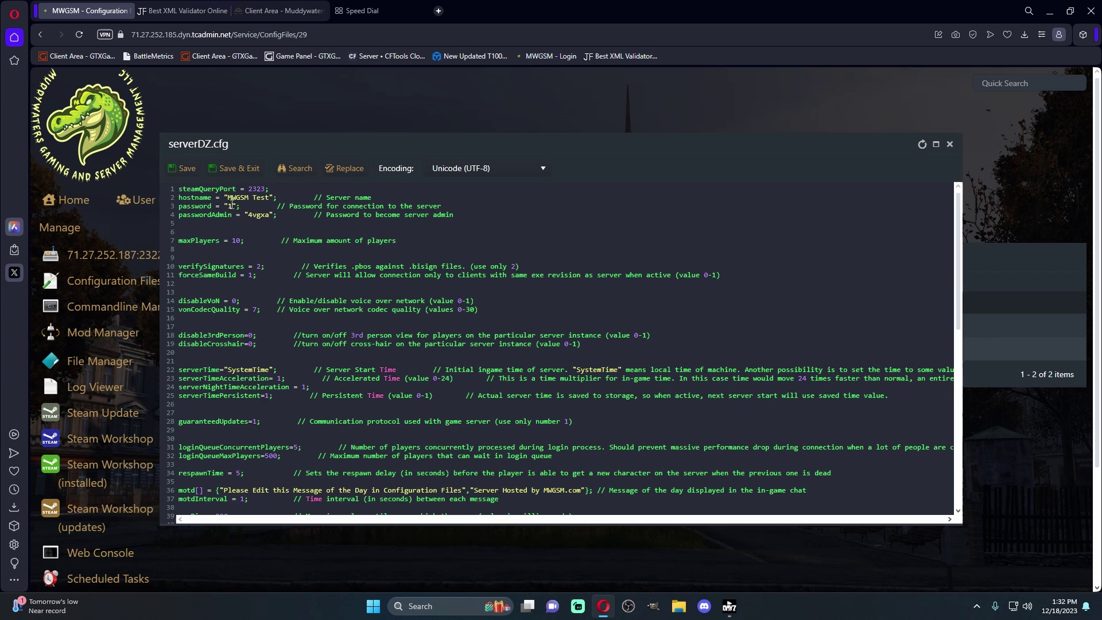
click(231, 206)
key(BackSpace)
Set disable3rdPerson and disableCrosshair to 1
scroll(309, 308, down, 2)
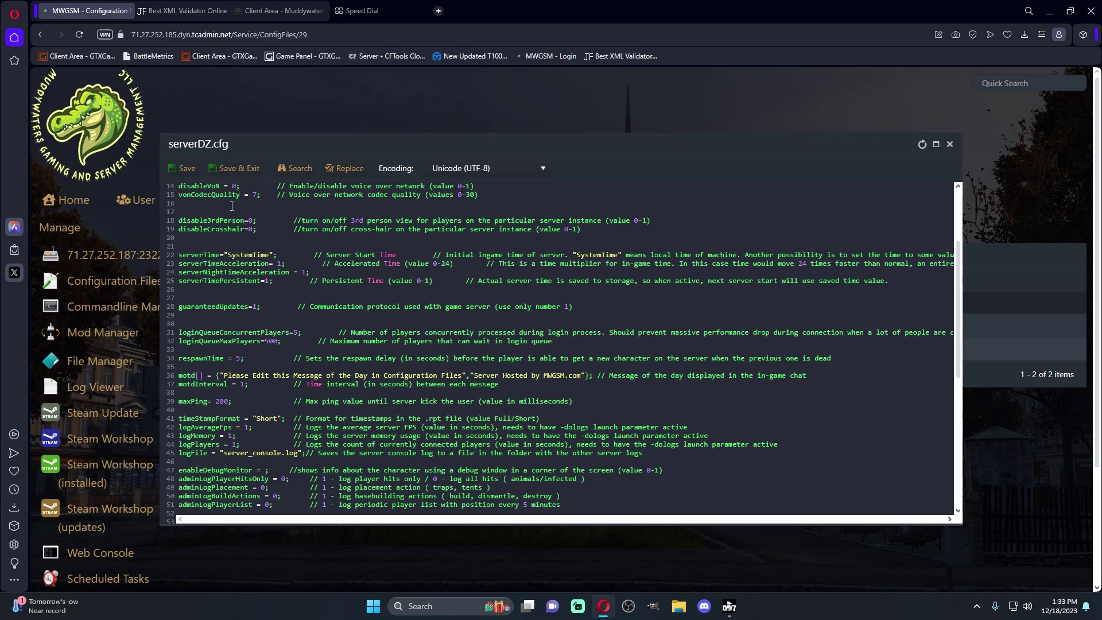
click(253, 221)
key(BackSpace)
text(1)
key(Down)
key(BackSpace)
text(1)
Change the mission template to dayzOffline.enoch and save, dismissing the file-in-use error
scroll(222, 377, down, 3)
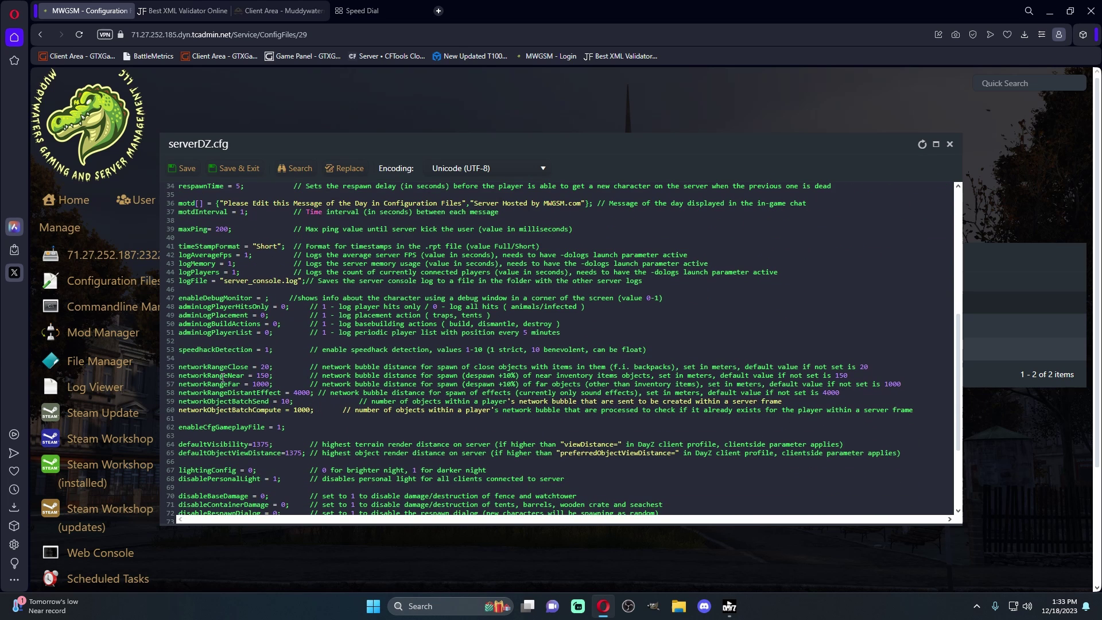
scroll(223, 377, down, 5)
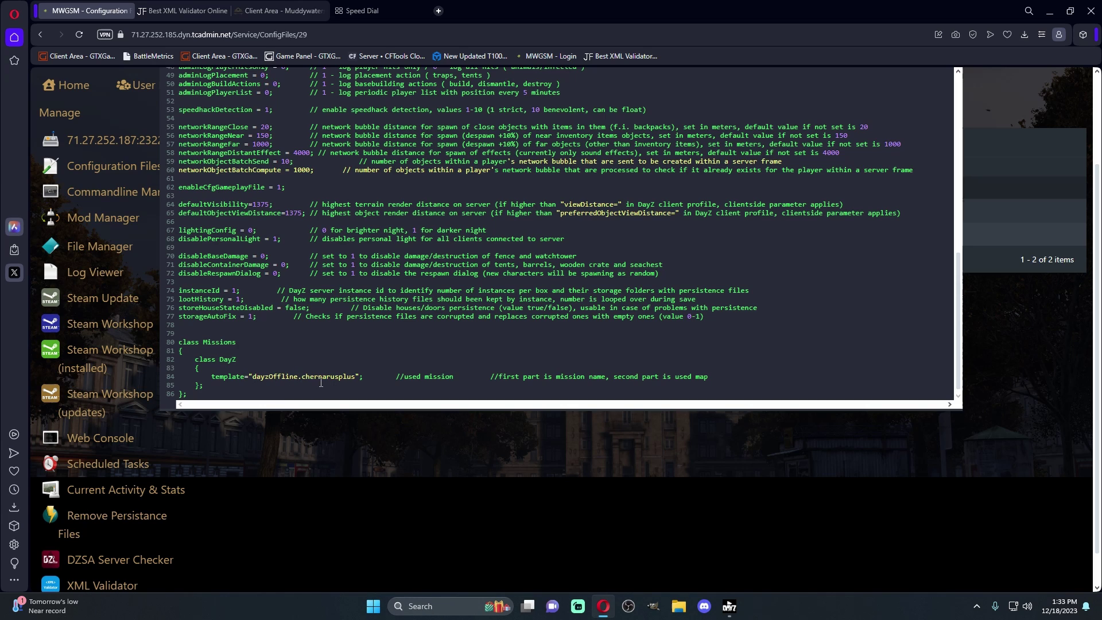
drag(356, 377, 302, 375)
key(BackSpace)
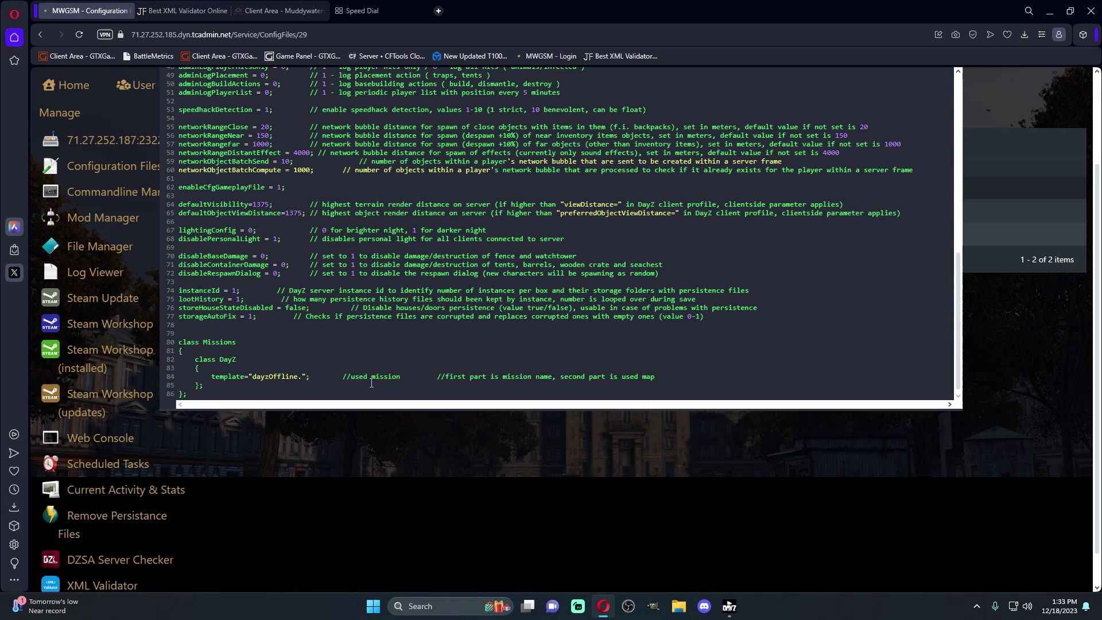
text(eno)
text(ch)
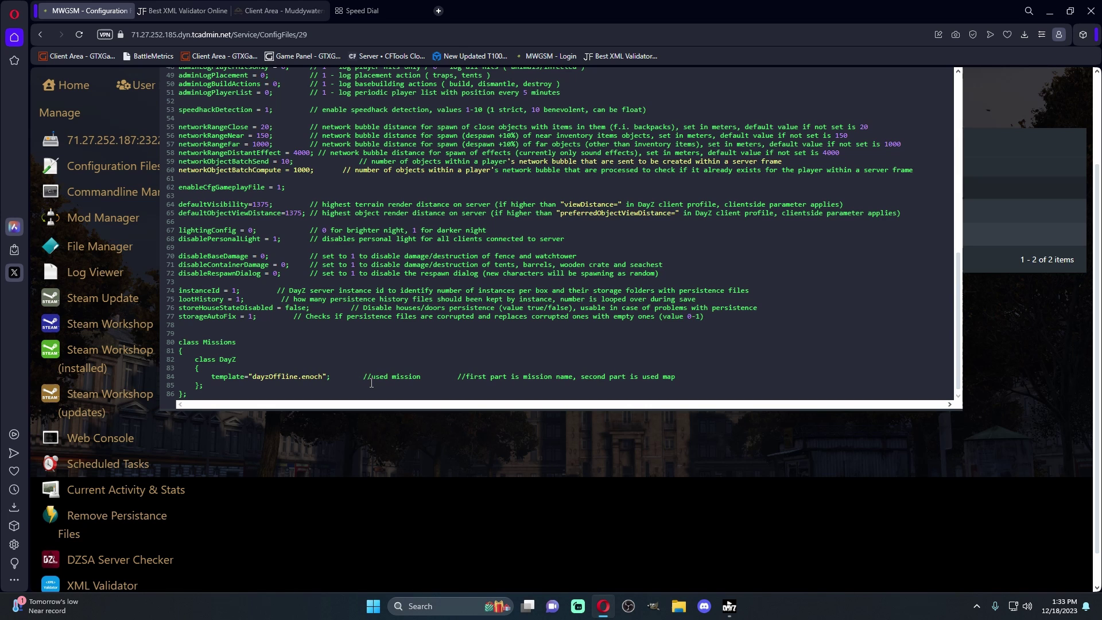
scroll(318, 442, up, 2)
click(230, 167)
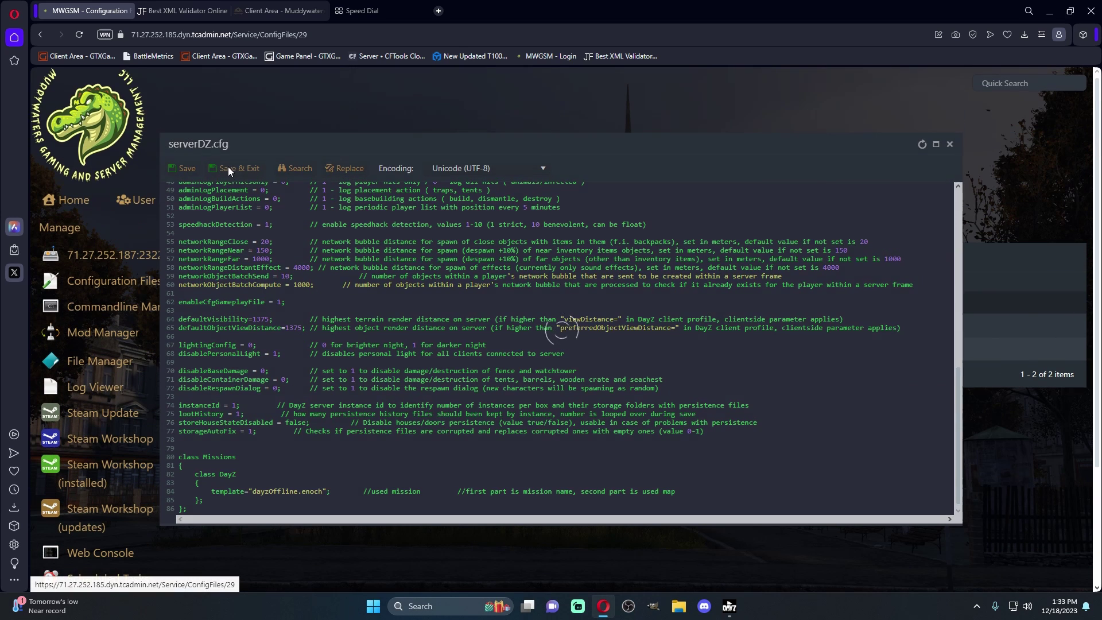
click(609, 365)
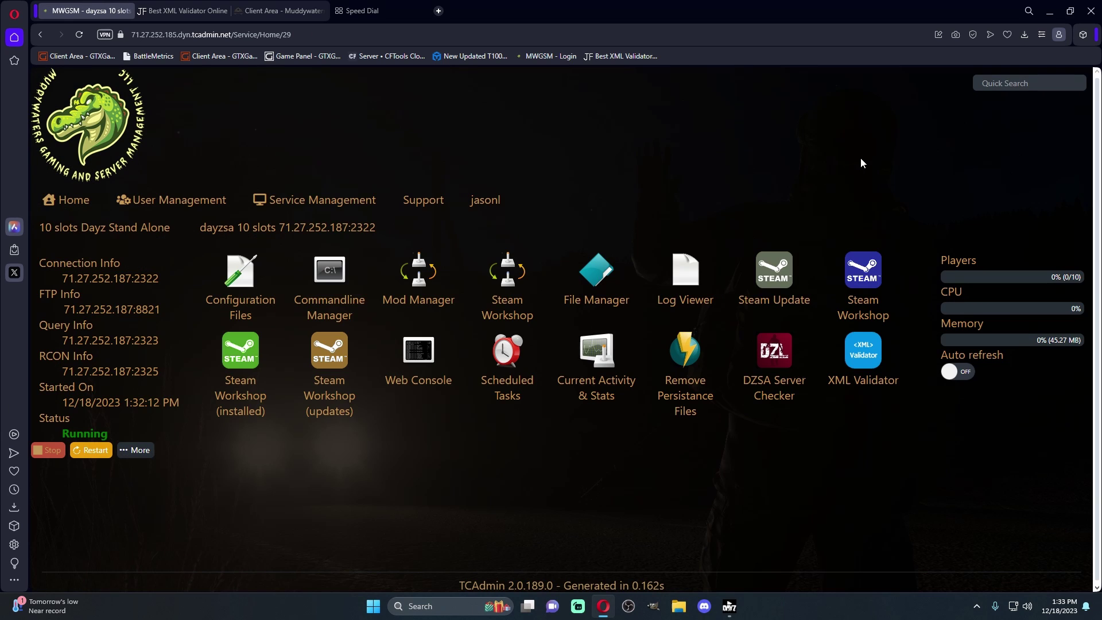
Stop the server, check the mpmissions folder for dayzOffline.enoch, and return home
click(44, 449)
click(598, 284)
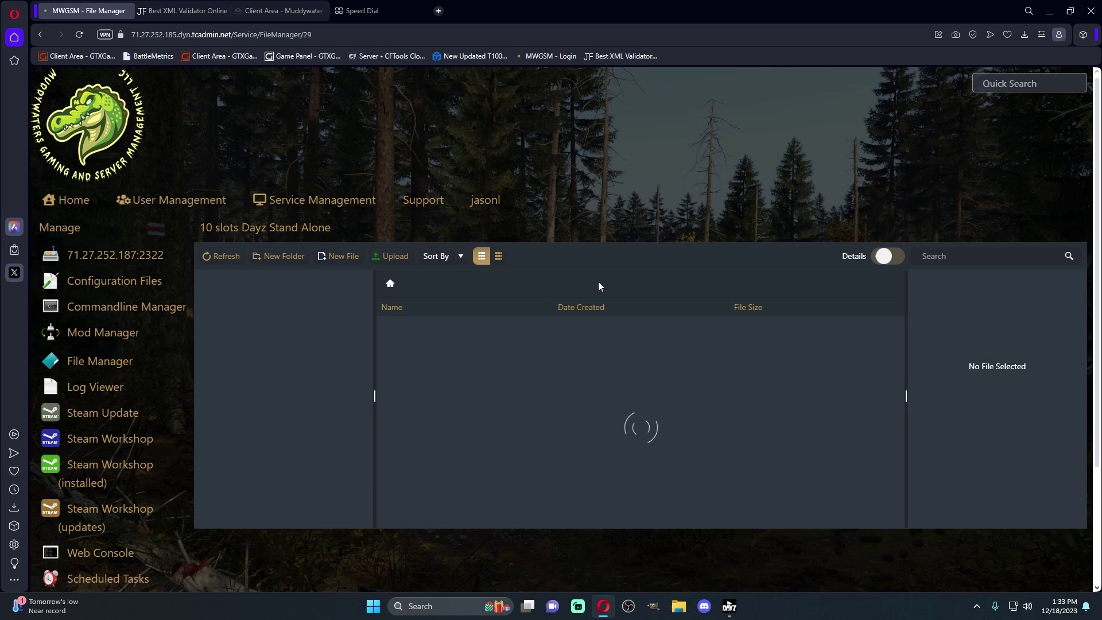
click(232, 494)
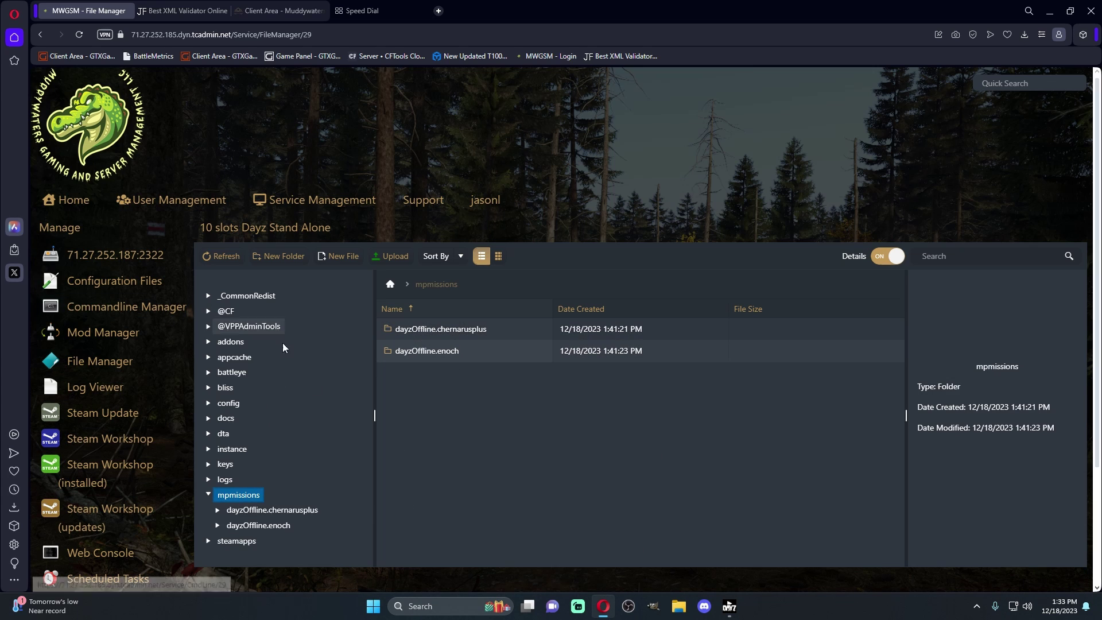
click(109, 256)
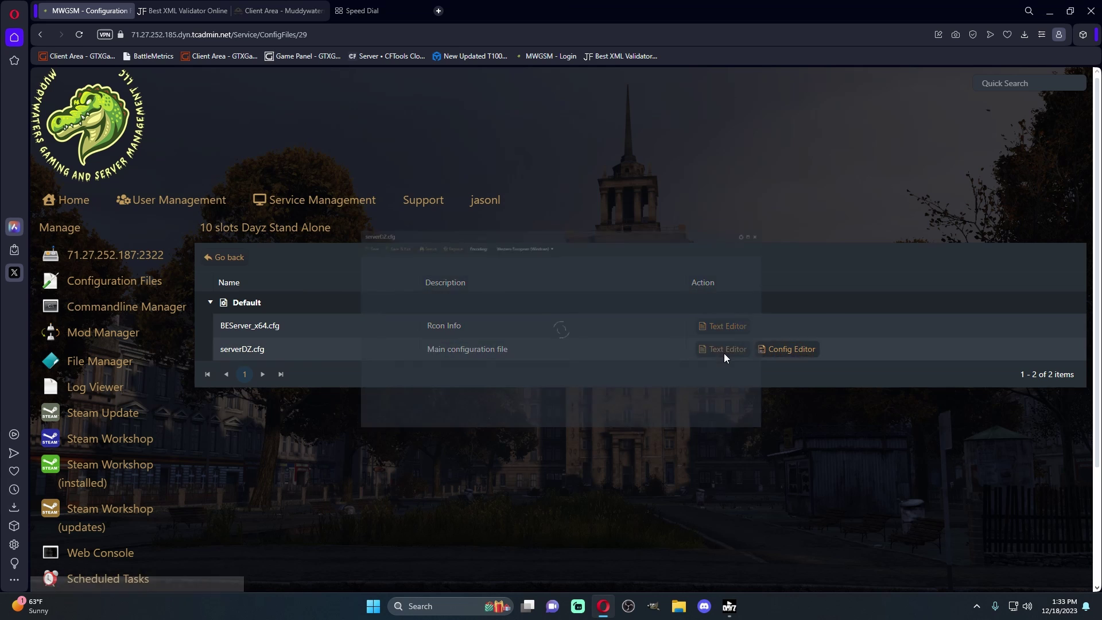
Replace chernarusplus with enoch in serverDZ.cfg's template line, save, and start the server
scroll(352, 365, down, 7)
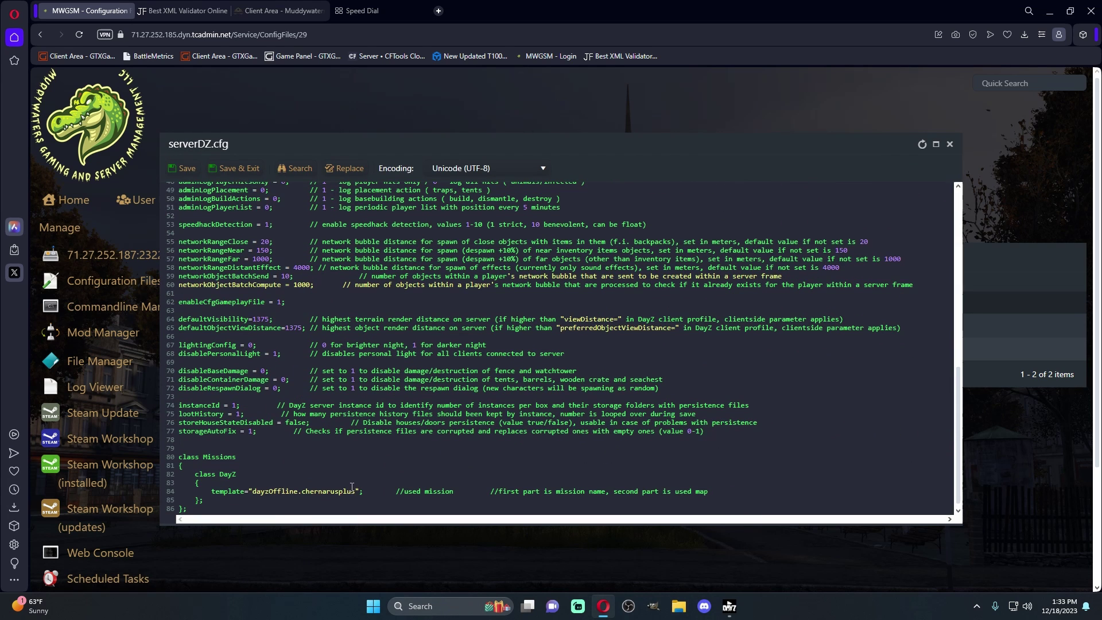
drag(354, 493, 303, 493)
text(eno)
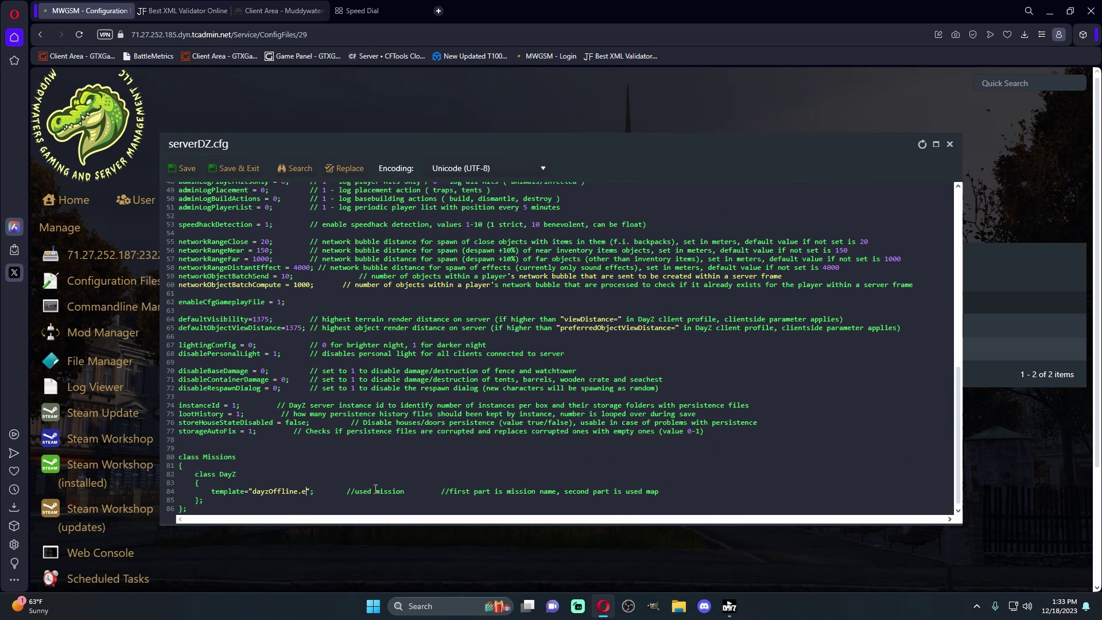
text(ch)
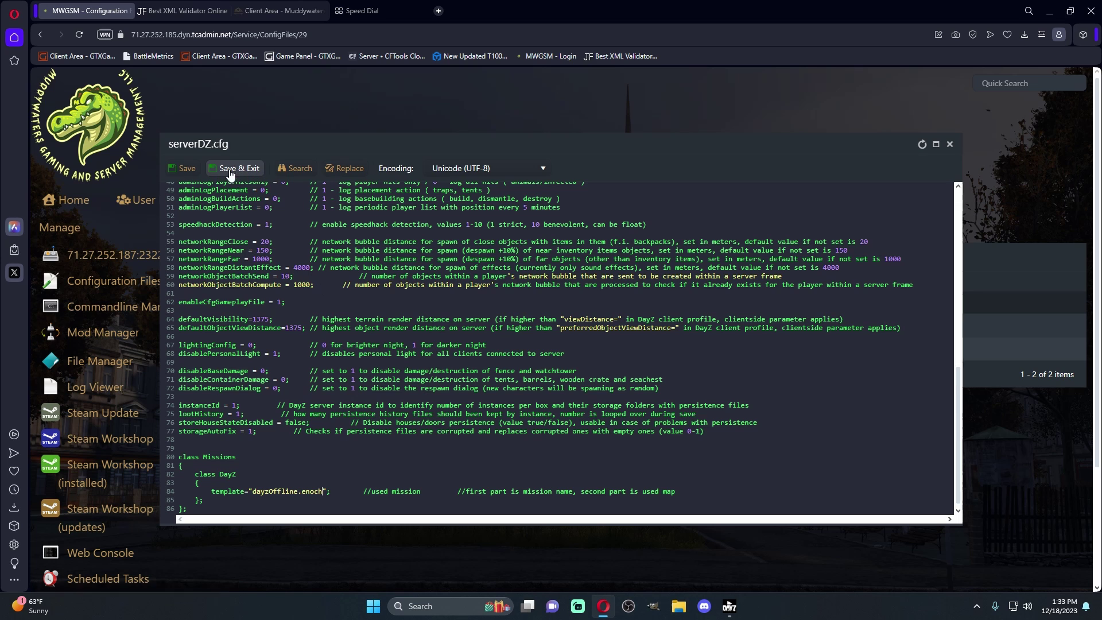
click(236, 168)
click(116, 259)
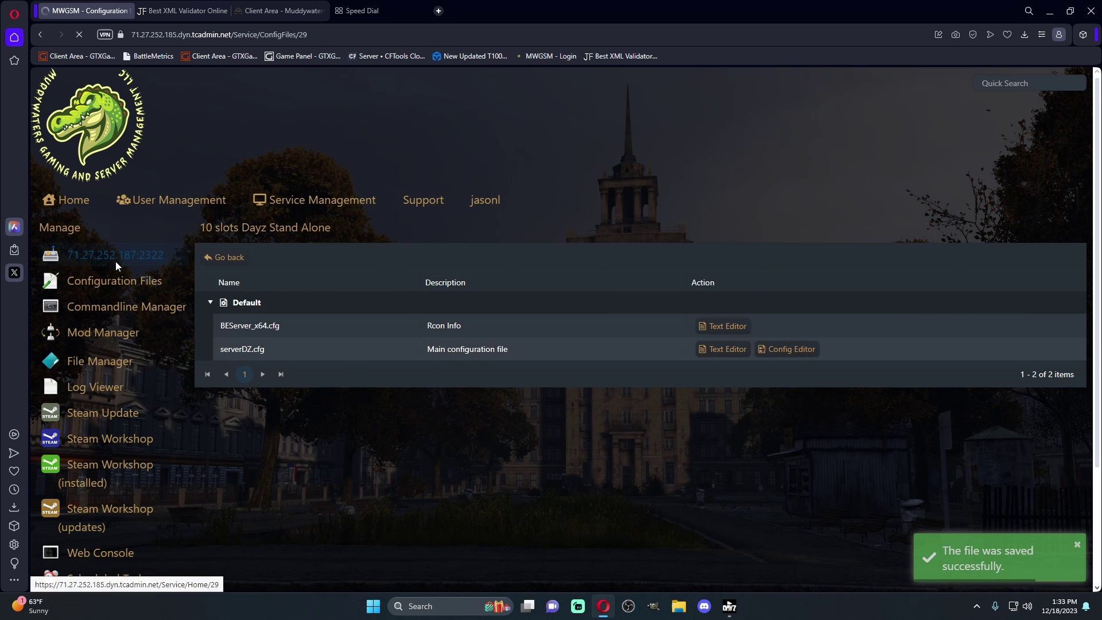
click(49, 420)
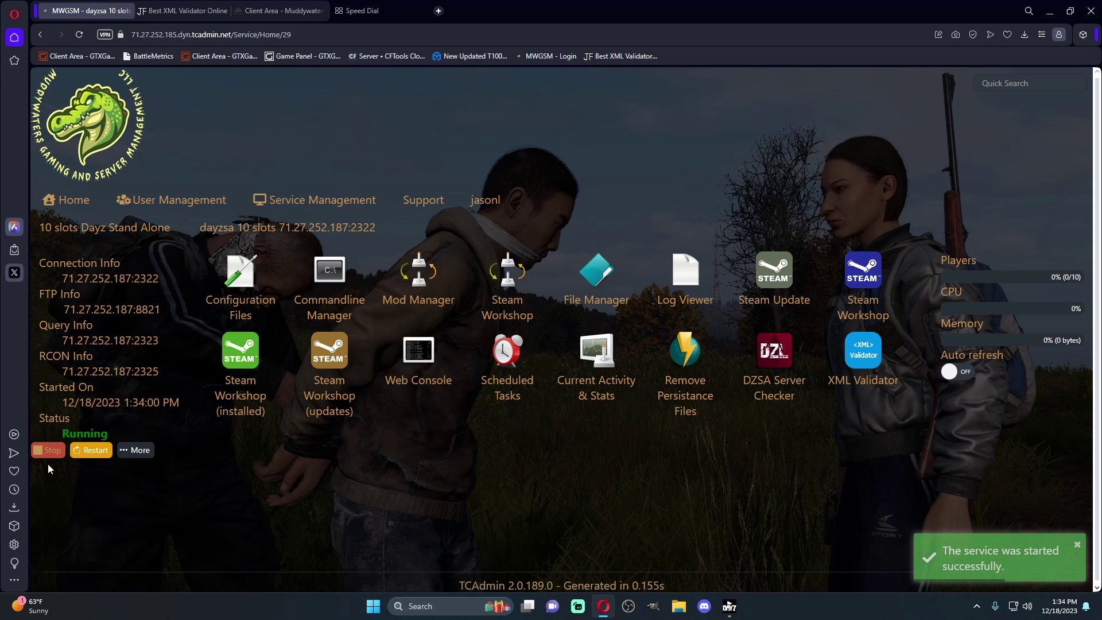
Check the DayZ Launcher favourites until MWGSM Test shows on Livonia with 0/10 players
click(729, 606)
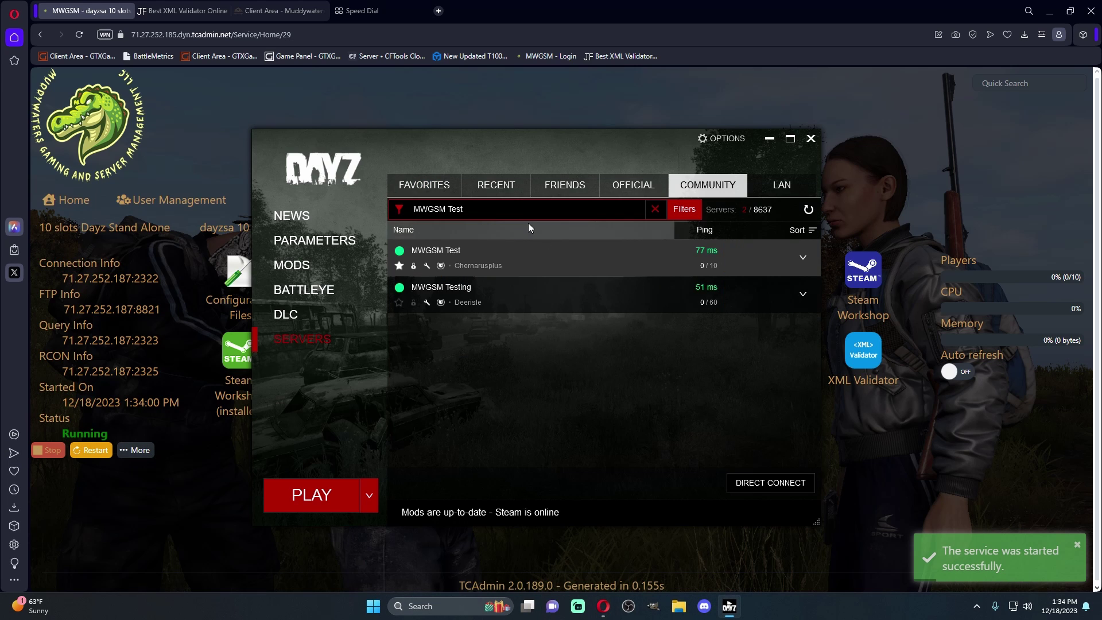
click(428, 186)
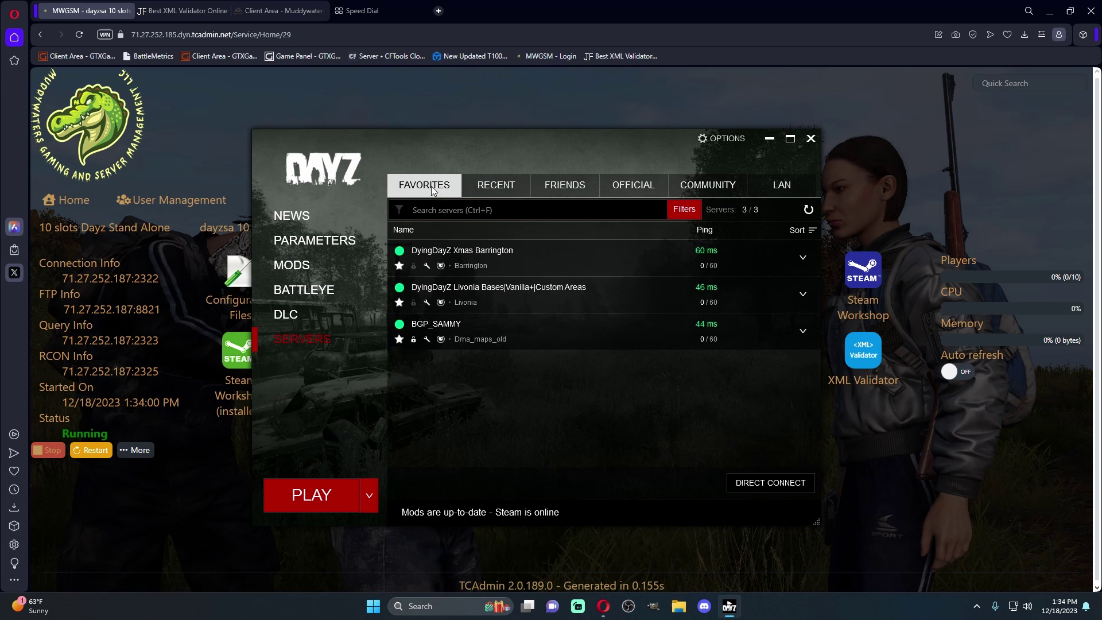
click(808, 210)
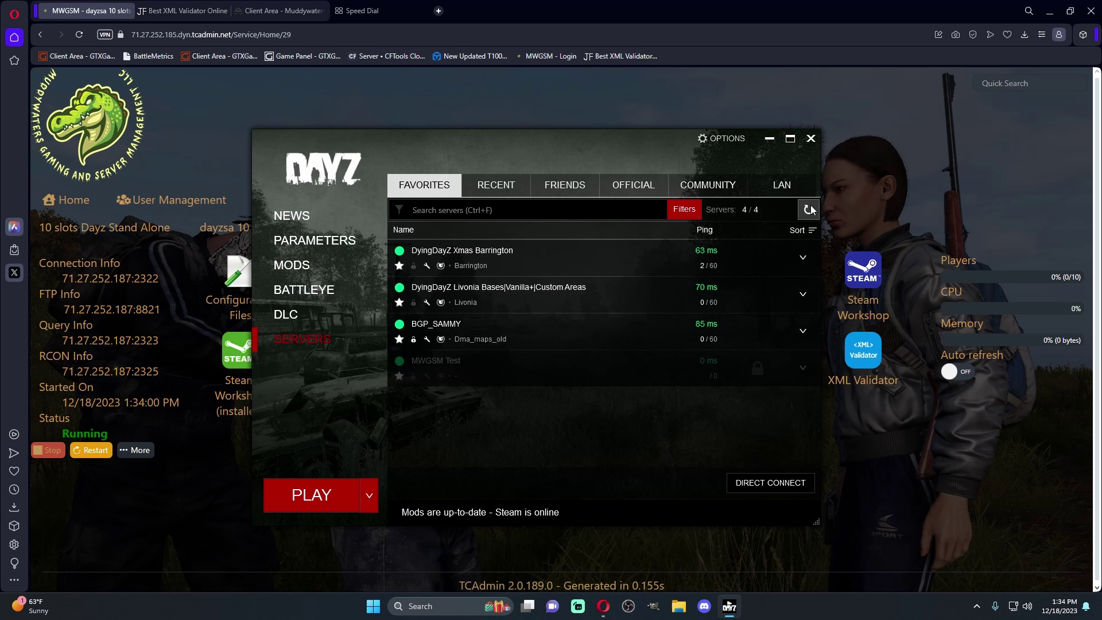
click(809, 210)
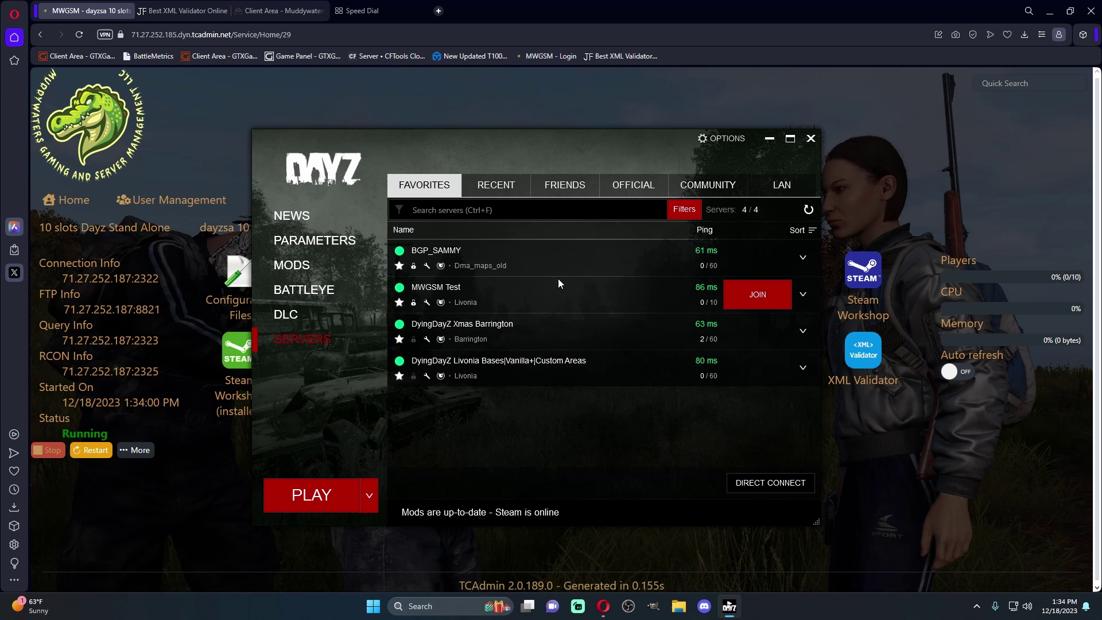
click(562, 102)
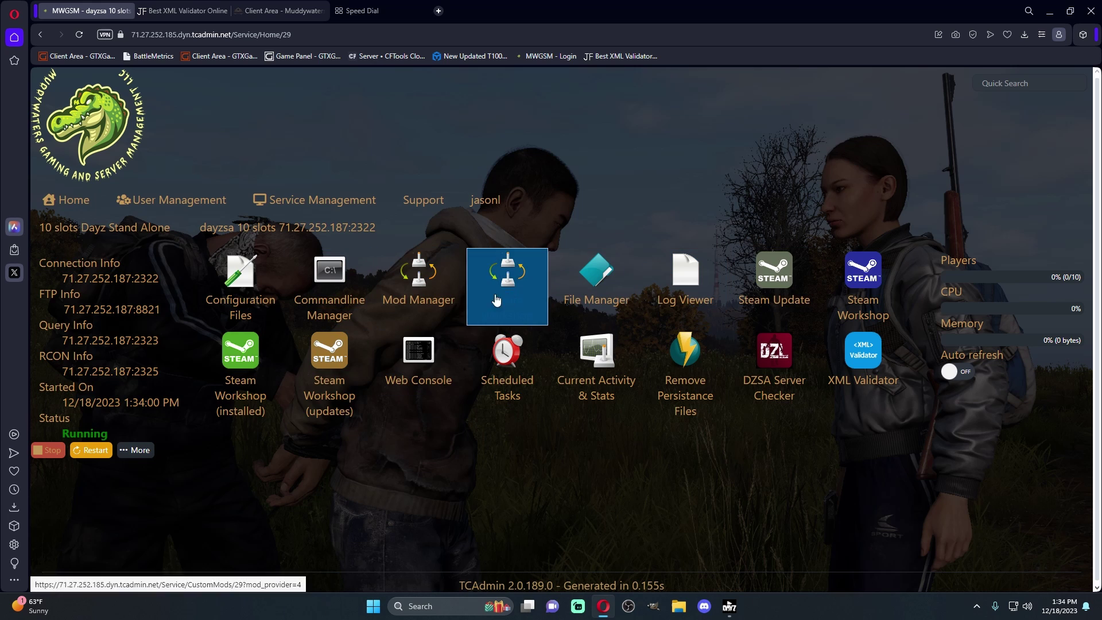
click(329, 284)
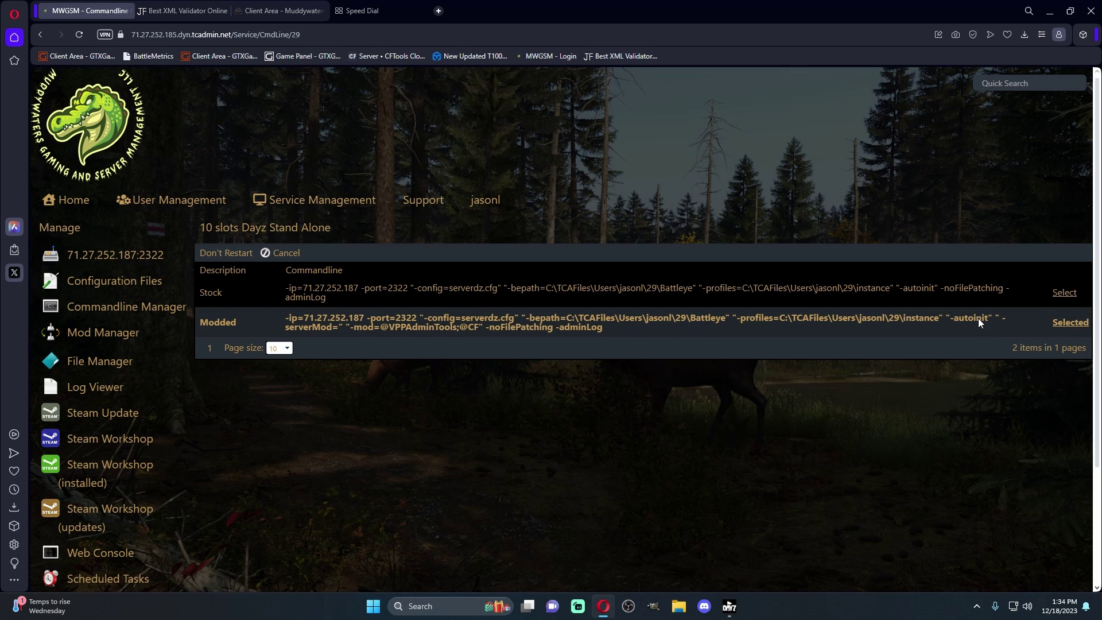
click(104, 263)
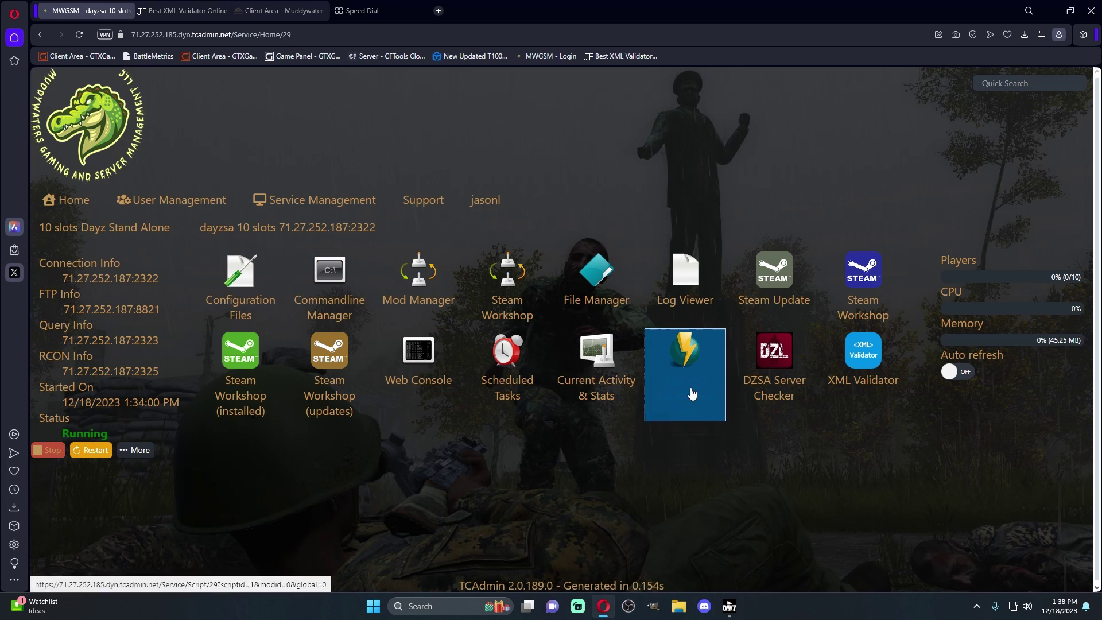